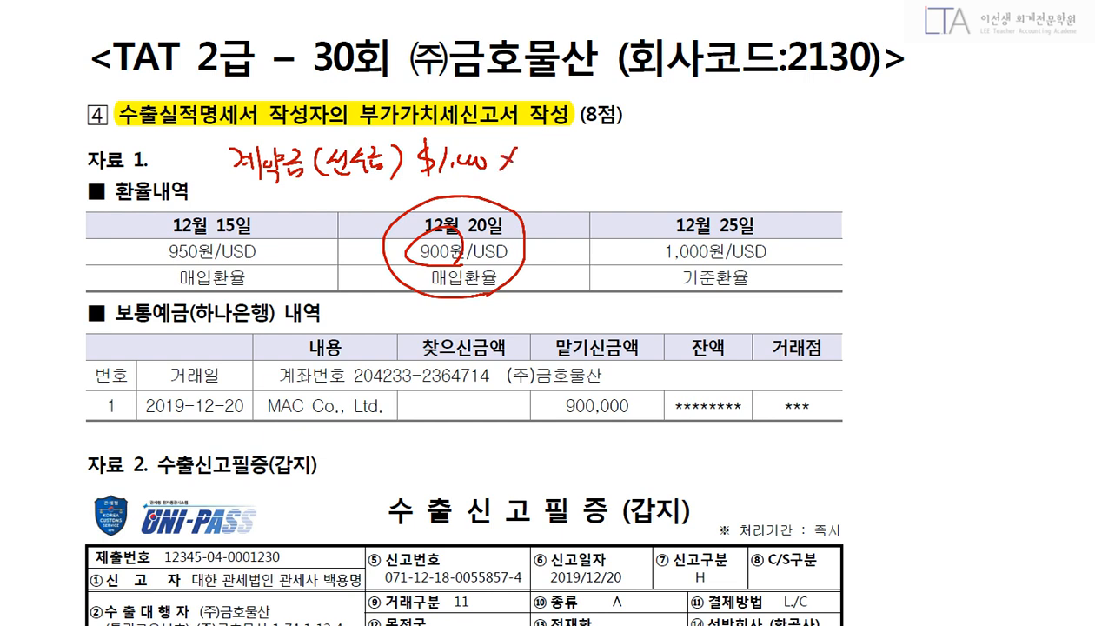
# Step: Complete the handwritten deposit calculation by multiplying $1,000 by 900 and writing the result 900,000 in red
pyautogui.moveTo(538, 154); pyautogui.dragTo(557, 154)
pyautogui.moveTo(569, 154); pyautogui.dragTo(578, 153)
pyautogui.moveTo(570, 160)
pyautogui.mouseDown()
pyautogui.moveTo(608, 147)
pyautogui.moveTo(608, 169)
pyautogui.mouseUp()
pyautogui.moveTo(616, 151); pyautogui.dragTo(635, 151)
pyautogui.moveTo(641, 156); pyautogui.dragTo(677, 151)
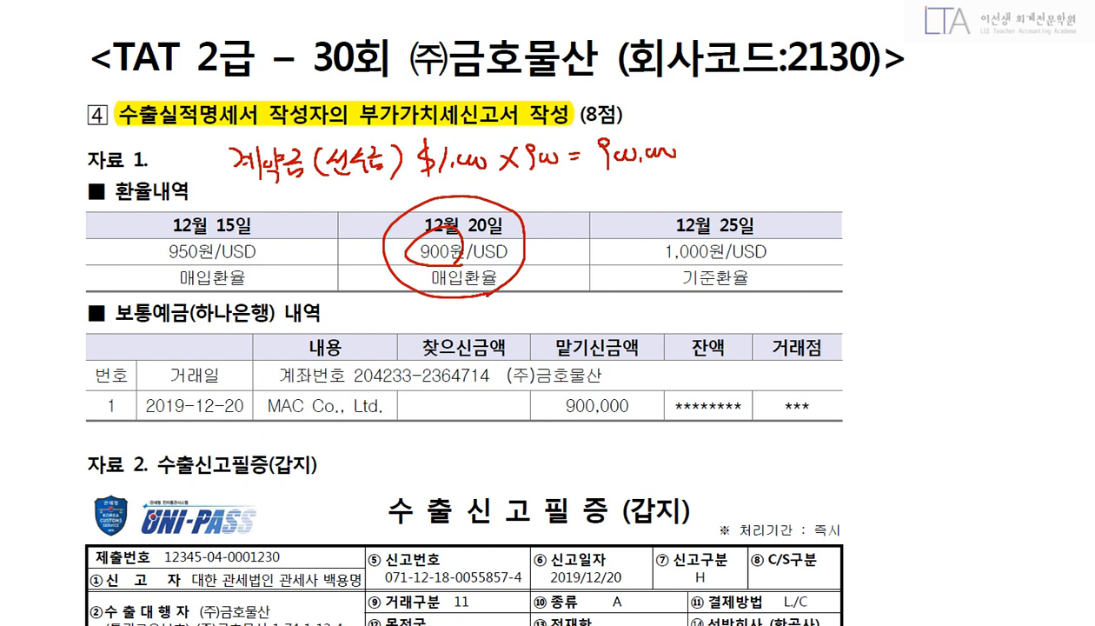
# Step: Write the deposit journal entry in black ink: 보.예 900,000 as debit and 선수금 900,000 as credit
pyautogui.rightClick(838, 170)
pyautogui.click(721, 161)
pyautogui.moveTo(708, 135); pyautogui.dragTo(724, 150)
pyautogui.moveTo(713, 145); pyautogui.dragTo(722, 142)
pyautogui.moveTo(712, 151)
pyautogui.mouseDown()
pyautogui.moveTo(757, 163)
pyautogui.moveTo(839, 153)
pyautogui.mouseUp()
pyautogui.moveTo(874, 115)
pyautogui.mouseDown()
pyautogui.moveTo(857, 170)
pyautogui.moveTo(886, 143)
pyautogui.moveTo(904, 155)
pyautogui.mouseUp()
pyautogui.moveTo(909, 124); pyautogui.dragTo(919, 135)
pyautogui.moveTo(915, 142)
pyautogui.mouseDown()
pyautogui.moveTo(920, 155)
pyautogui.moveTo(945, 141)
pyautogui.mouseUp()
pyautogui.moveTo(928, 144); pyautogui.dragTo(943, 155)
pyautogui.moveTo(959, 128)
pyautogui.mouseDown()
pyautogui.moveTo(970, 132)
pyautogui.moveTo(964, 156)
pyautogui.mouseUp()
pyautogui.moveTo(976, 136)
pyautogui.mouseDown()
pyautogui.moveTo(982, 146)
pyautogui.moveTo(1057, 151)
pyautogui.moveTo(979, 132)
pyautogui.mouseUp()
pyautogui.click(1019, 155)
# Step: Underline both accounts in blue and write the counterparties 하나은행 under 보.예 and MAC.Co.Ltd under 선수금
pyautogui.rightClick(956, 300)
pyautogui.click(818, 274)
pyautogui.moveTo(706, 175); pyautogui.dragTo(765, 170)
pyautogui.moveTo(679, 188)
pyautogui.mouseDown()
pyautogui.moveTo(686, 205)
pyautogui.moveTo(717, 206)
pyautogui.moveTo(733, 188)
pyautogui.moveTo(738, 204)
pyautogui.mouseUp()
pyautogui.moveTo(740, 181); pyautogui.dragTo(758, 195)
pyautogui.moveTo(754, 181); pyautogui.dragTo(773, 207)
pyautogui.moveTo(873, 163); pyautogui.dragTo(963, 158)
pyautogui.moveTo(878, 179)
pyautogui.mouseDown()
pyautogui.moveTo(879, 203)
pyautogui.moveTo(893, 181)
pyautogui.moveTo(894, 203)
pyautogui.moveTo(909, 204)
pyautogui.mouseUp()
pyautogui.moveTo(919, 177)
pyautogui.mouseDown()
pyautogui.moveTo(933, 203)
pyautogui.moveTo(959, 185)
pyautogui.moveTo(990, 200)
pyautogui.moveTo(1004, 182)
pyautogui.mouseUp()
pyautogui.click(944, 200)
pyautogui.moveTo(998, 171); pyautogui.dragTo(1006, 194)
pyautogui.moveTo(1011, 166); pyautogui.dragTo(1012, 202)
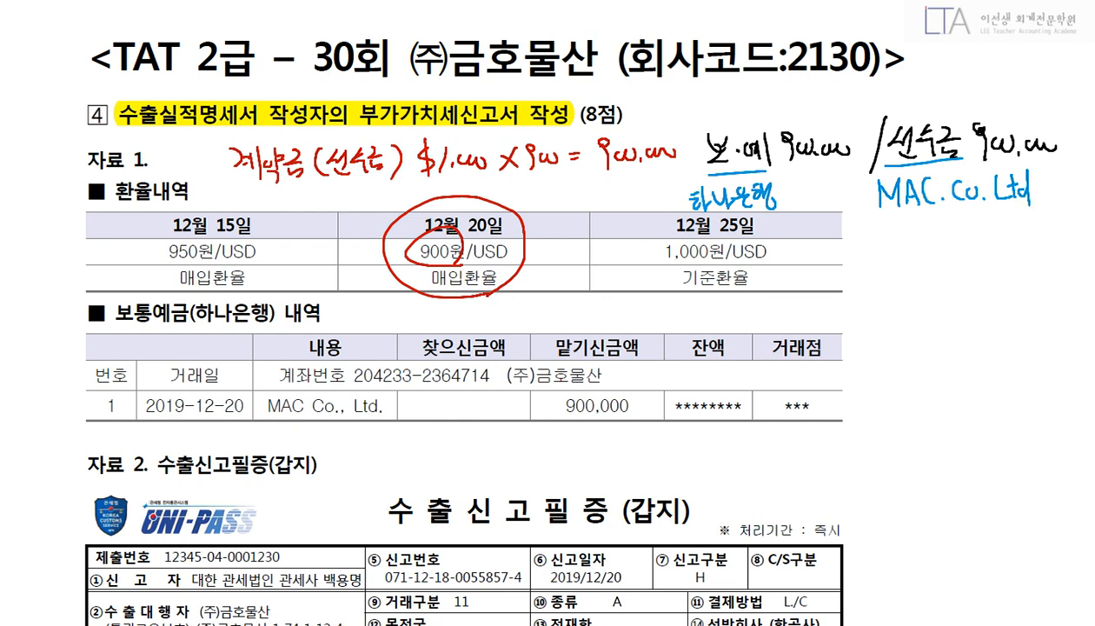
# Step: Leave the annotation, switch to the accounting program and open 일반전표입력 for December 20
pyautogui.moveTo(502, 296)
pyautogui.mouseDown()
pyautogui.moveTo(481, 300)
pyautogui.moveTo(524, 302)
pyautogui.mouseUp()
pyautogui.press('Escape')
pyautogui.hotkey('alt', 'Tab')
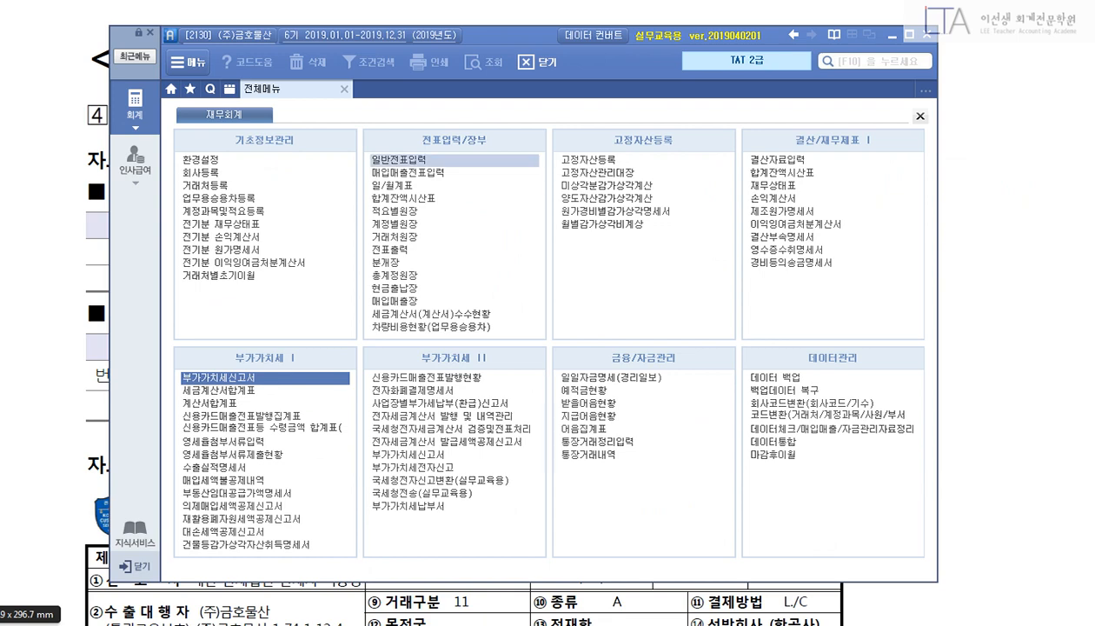
pyautogui.click(400, 159)
pyautogui.write('20')
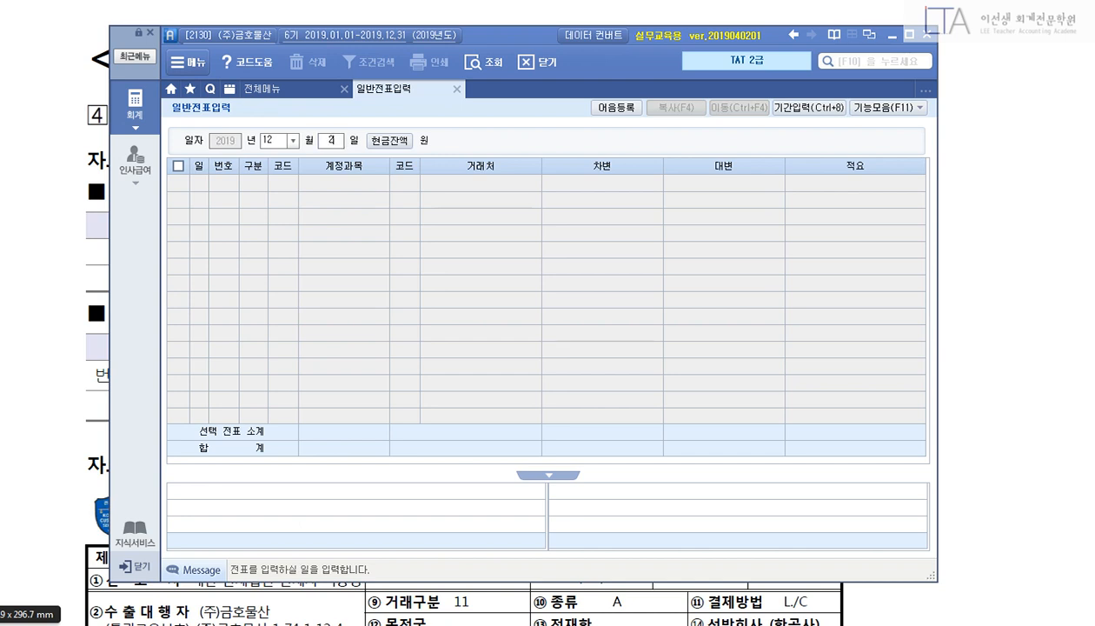
pyautogui.press('Return')
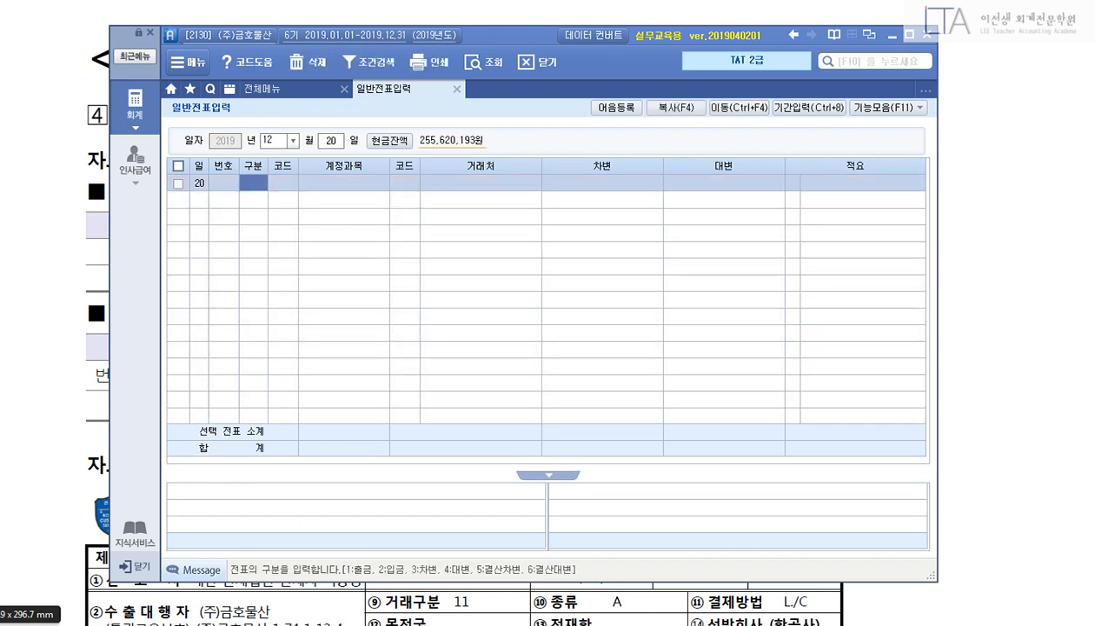
# Step: Enter the debit line with account 103 보통예금, counterparty 98050 하나은행 and amount 900,000
pyautogui.write('3')
pyautogui.press('Return')
pyautogui.write('103')
pyautogui.press('Return')
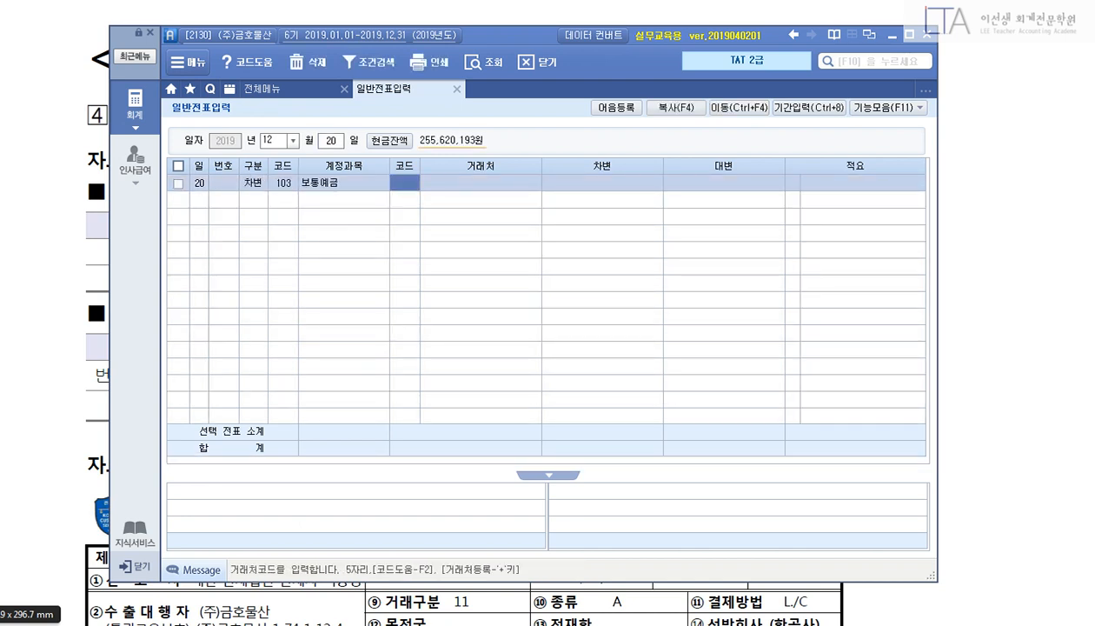
pyautogui.write('98050')
pyautogui.press('Return')
pyautogui.write('9000000')
pyautogui.press('Return')
# Step: Enter the credit line with account 259 선수금, counterparty 00600 MAC Co., Ltd. and amount 900,000, and close the voucher entry
pyautogui.write('4')
pyautogui.press('Return')
pyautogui.write('259')
pyautogui.press('Return')
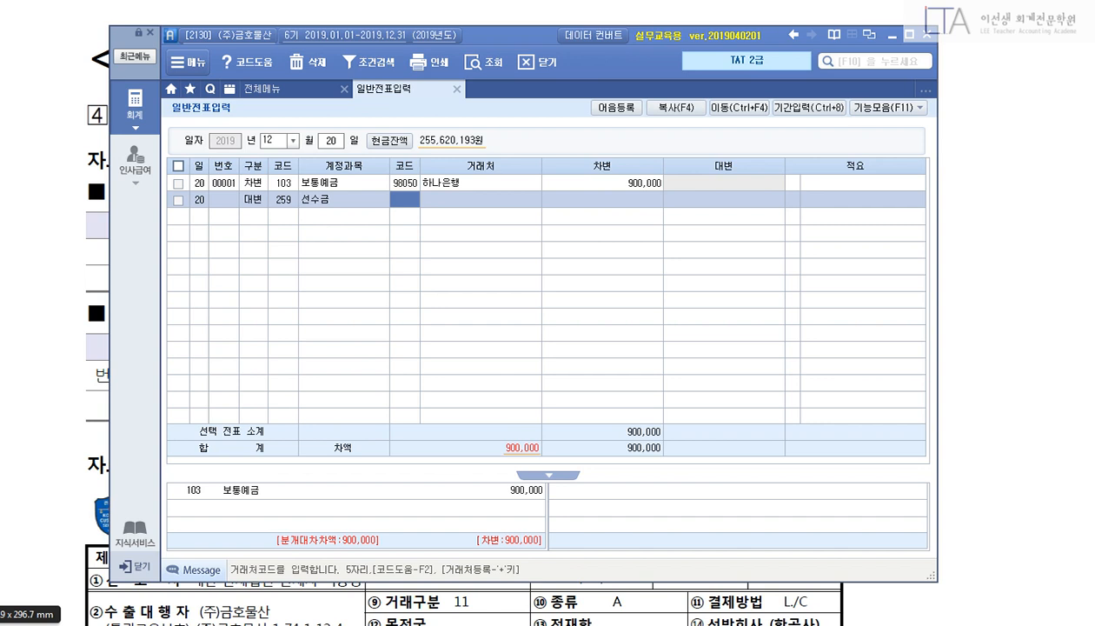
pyautogui.write('600')
pyautogui.press('Return')
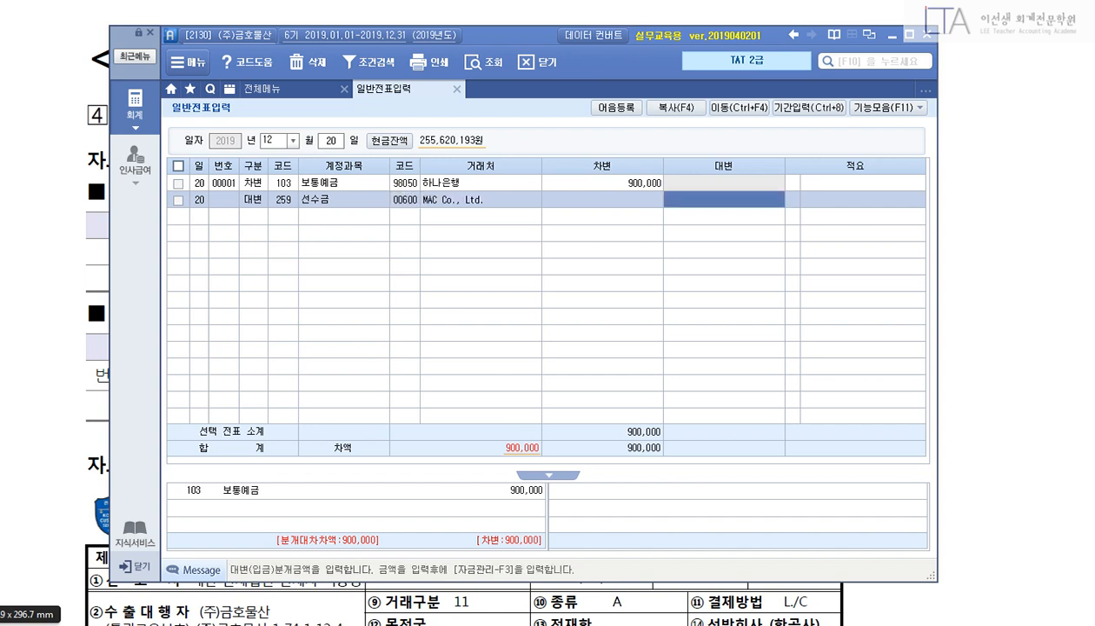
pyautogui.write('9000000')
pyautogui.press('Return')
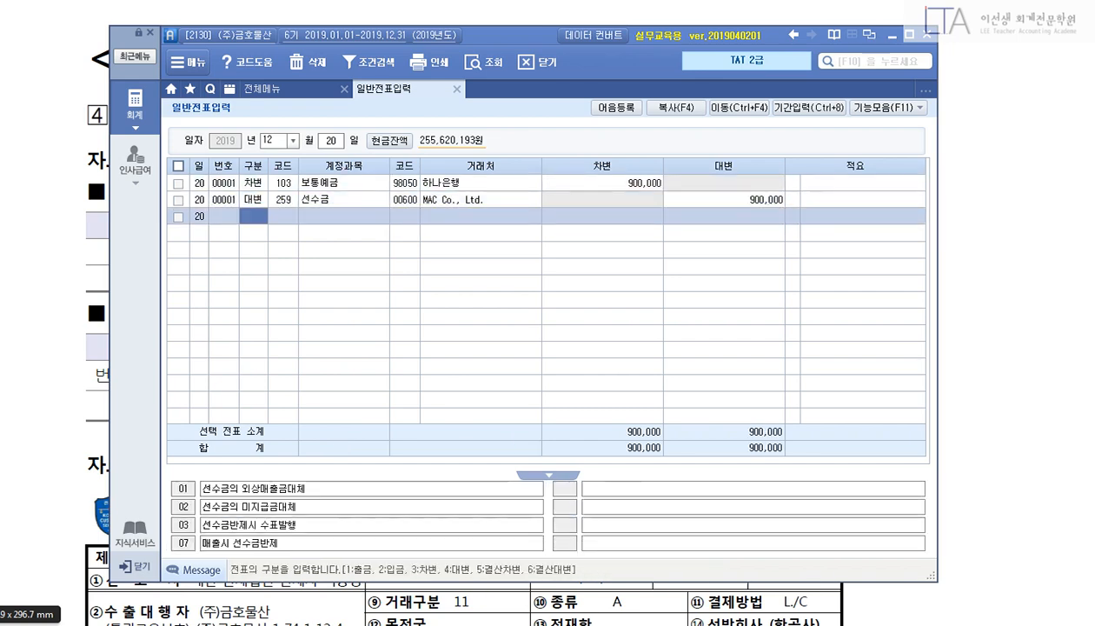
pyautogui.press('Escape')
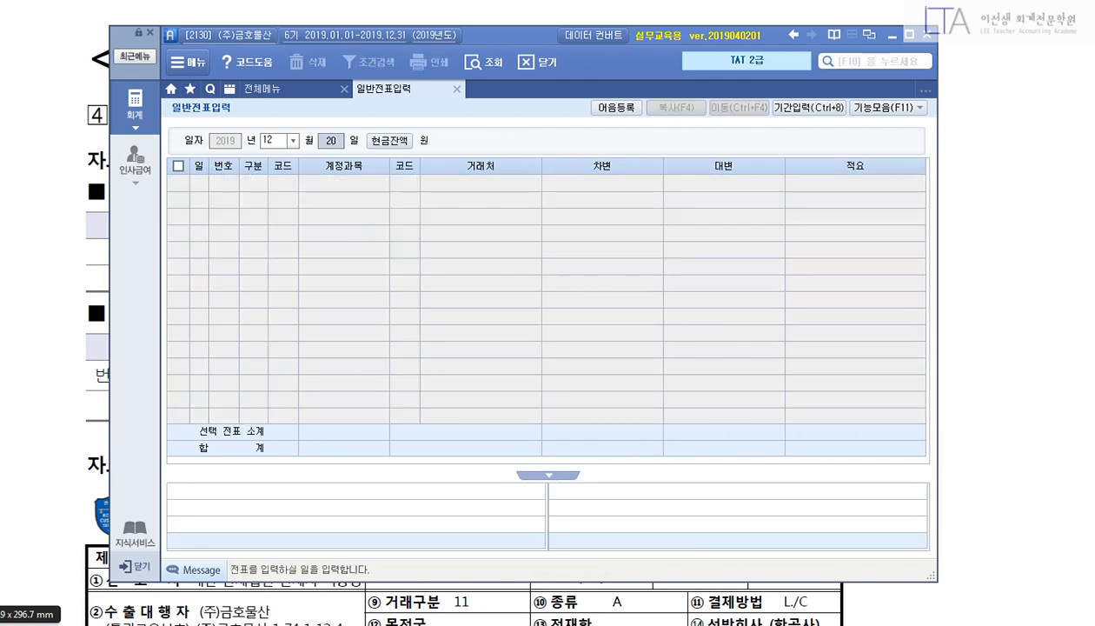
pyautogui.press('Escape')
# Step: Switch back to the problem document, mark the $1,000 exchanged deposit and the 일반전표 instruction, and clear the marks
pyautogui.hotkey('alt', 'Tab')
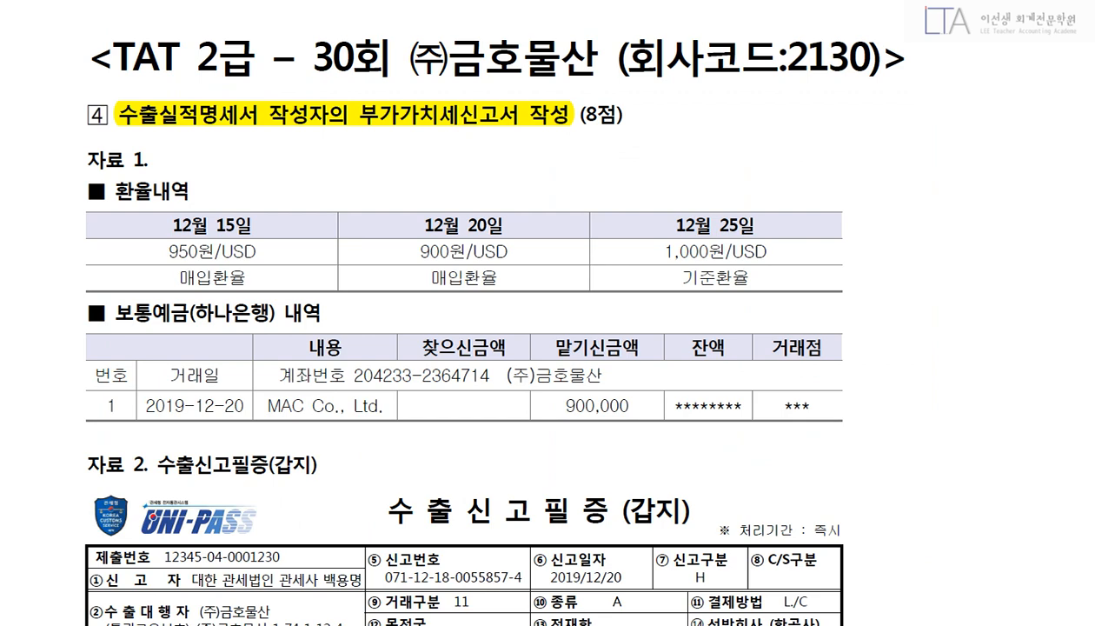
pyautogui.scroll(-10, 548, 313)
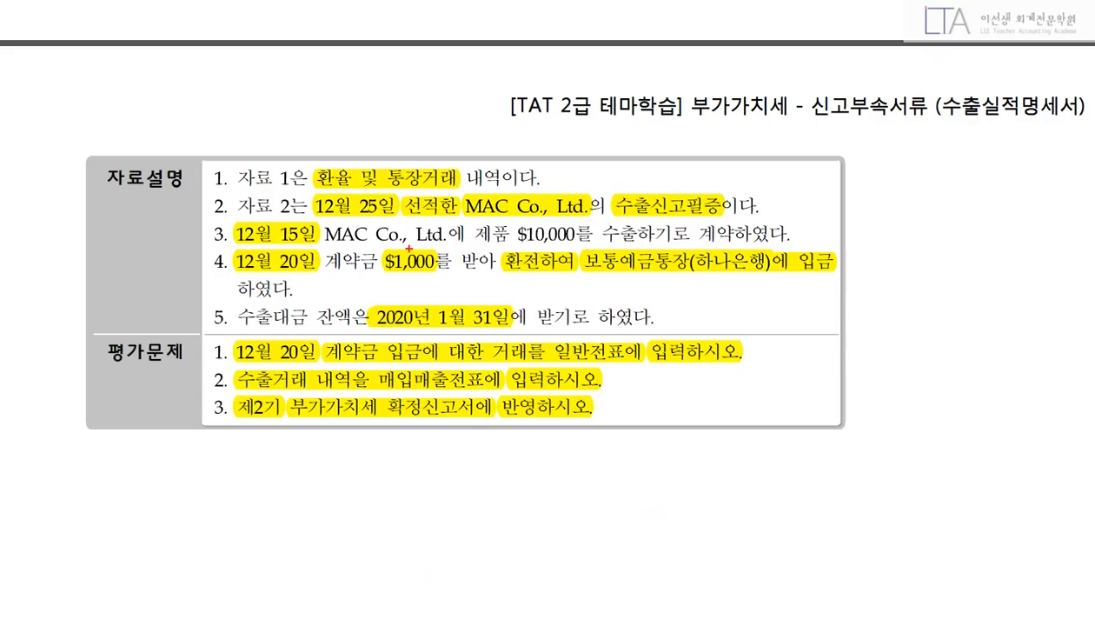
pyautogui.moveTo(379, 246)
pyautogui.mouseDown()
pyautogui.moveTo(504, 280)
pyautogui.moveTo(829, 278)
pyautogui.mouseUp()
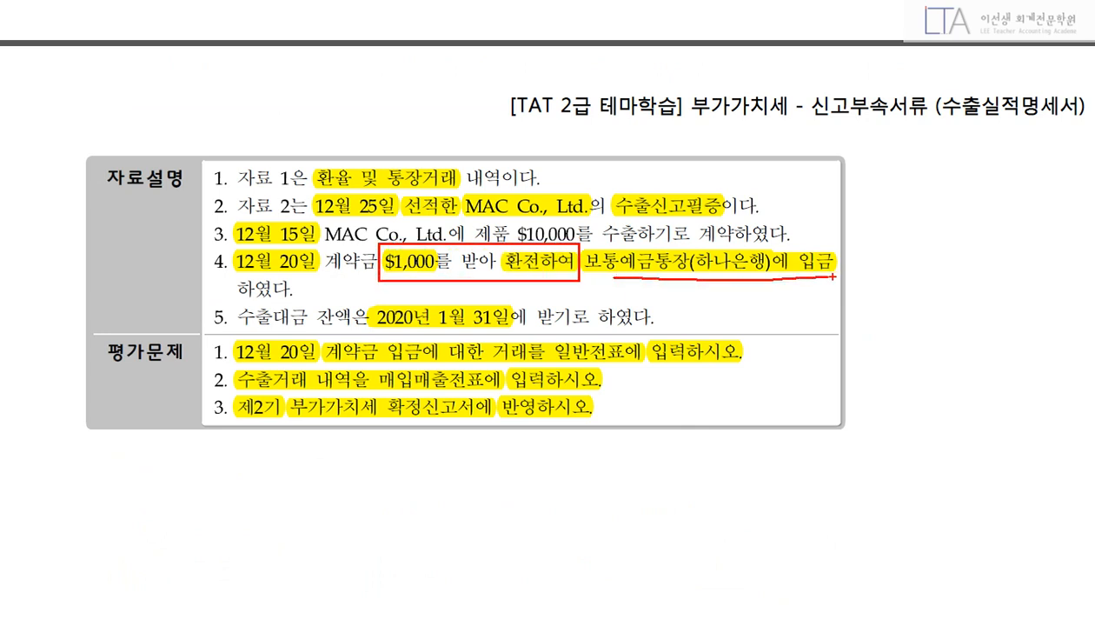
pyautogui.moveTo(555, 336); pyautogui.dragTo(754, 366)
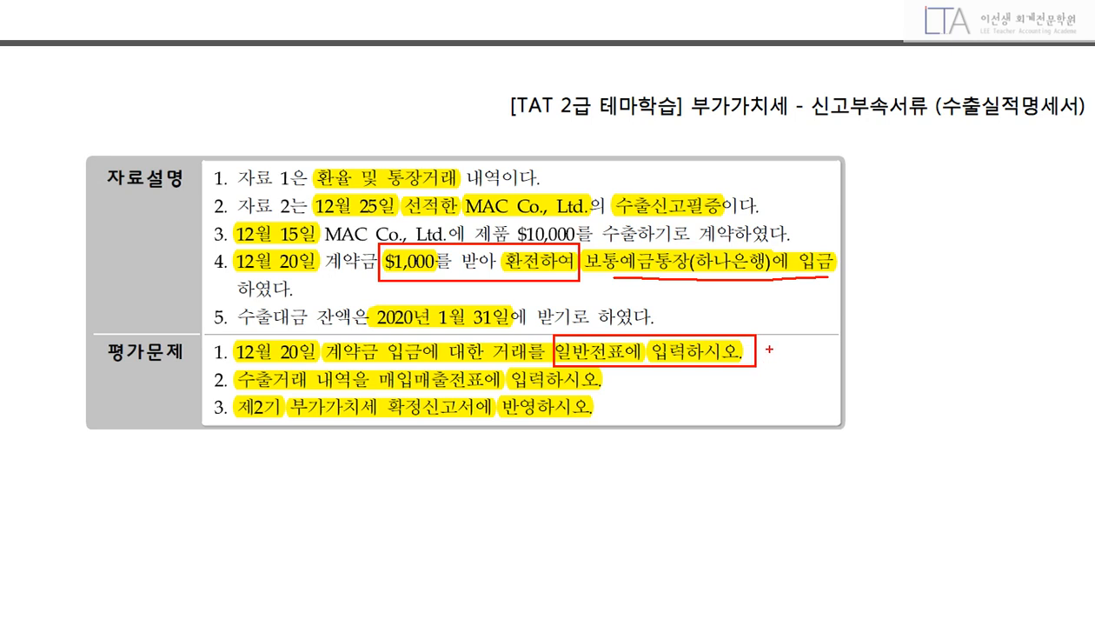
pyautogui.press('e')
pyautogui.moveTo(546, 327); pyautogui.dragTo(767, 371)
pyautogui.press('e')
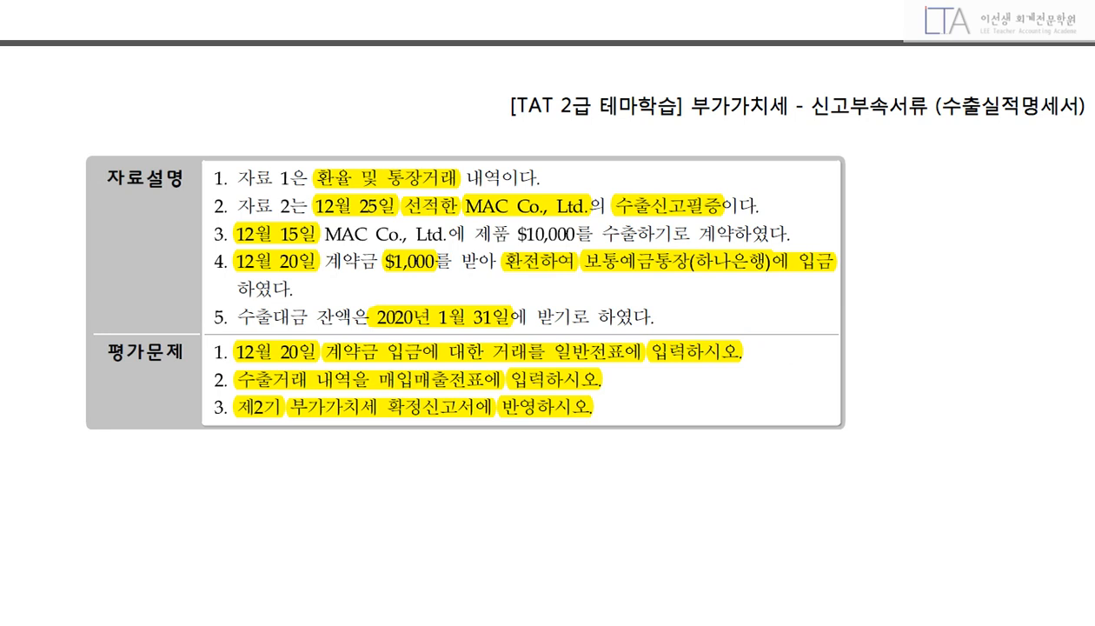
# Step: Review the problem explanation and the 수출신고필증 details needed for the export transaction
pyautogui.press('Right')
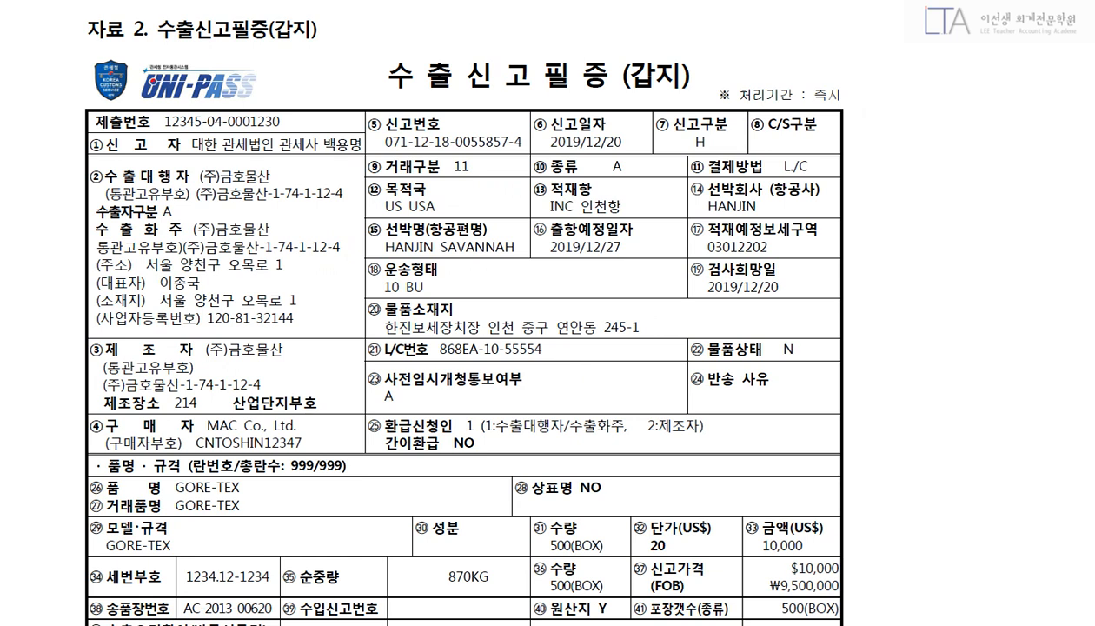
pyautogui.press('Left')
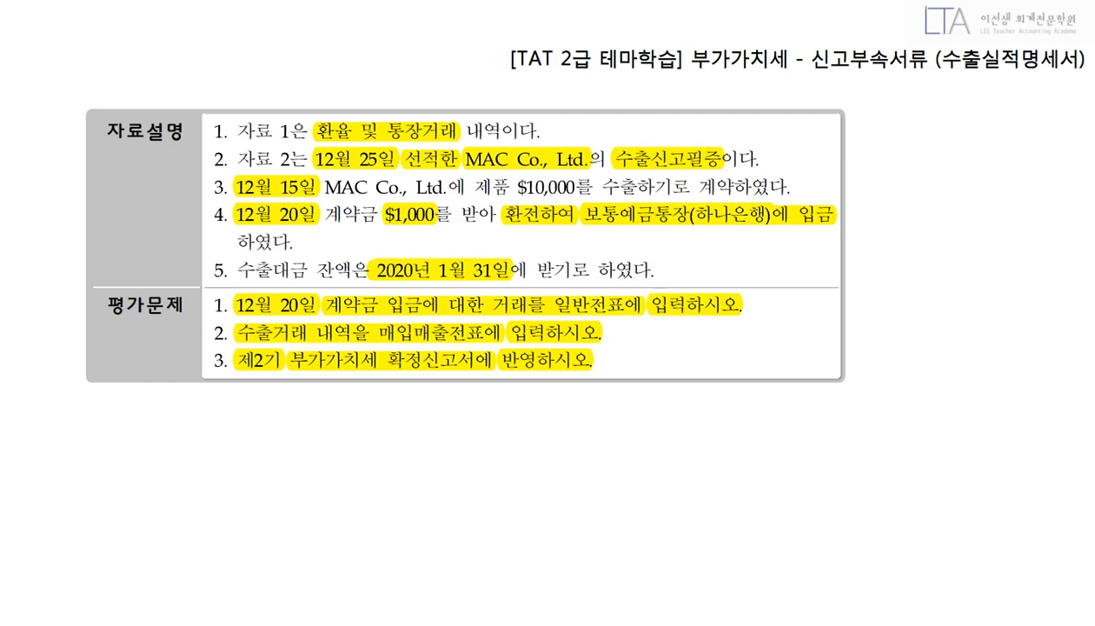
pyautogui.scroll(1, 547, 312)
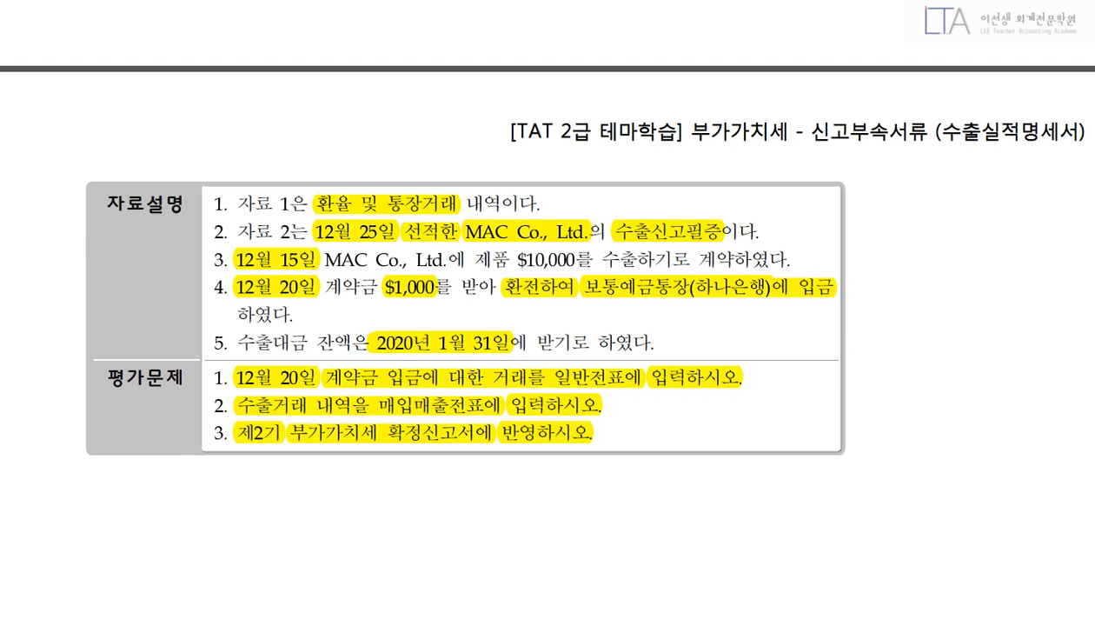
pyautogui.scroll(-1, 460, 347)
pyautogui.scroll(-3, 460, 348)
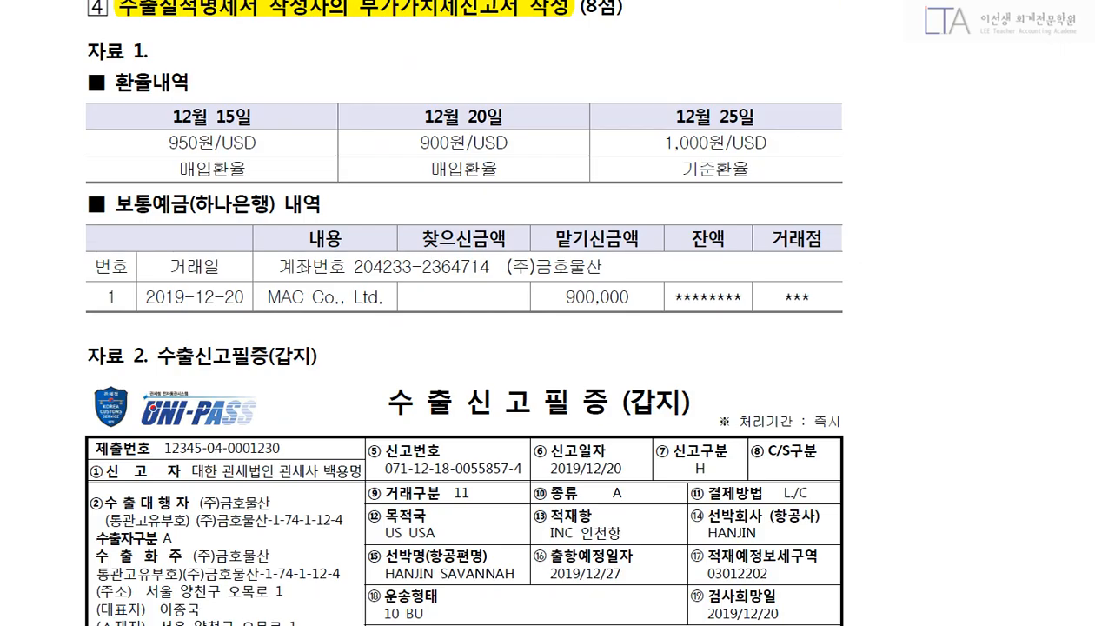
pyautogui.scroll(-3, 460, 347)
pyautogui.scroll(-2, 460, 348)
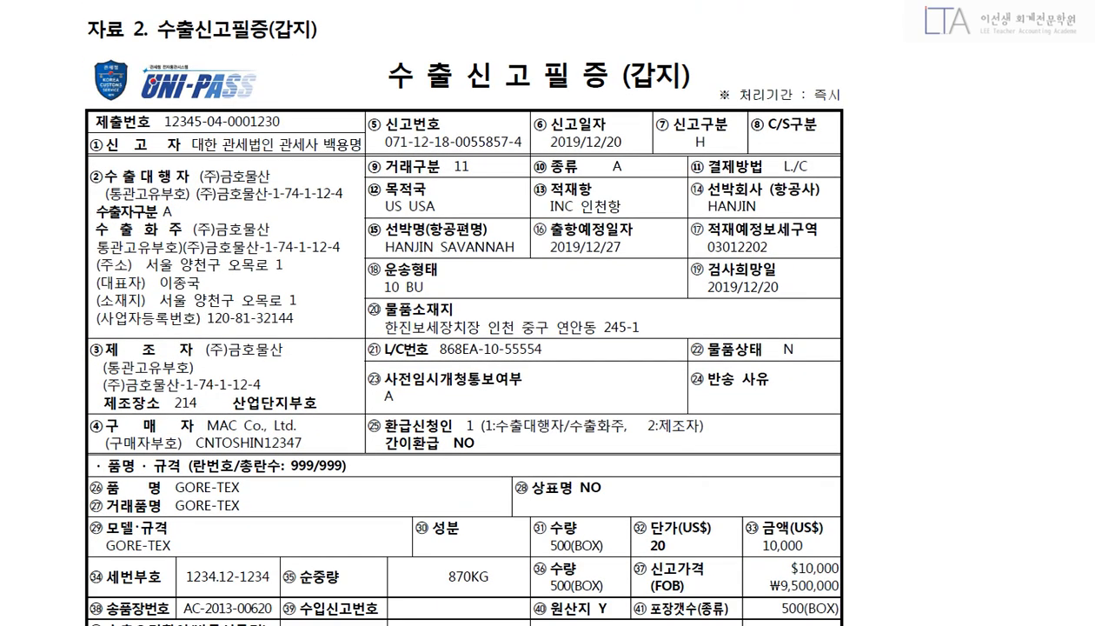
pyautogui.scroll(-5, 461, 348)
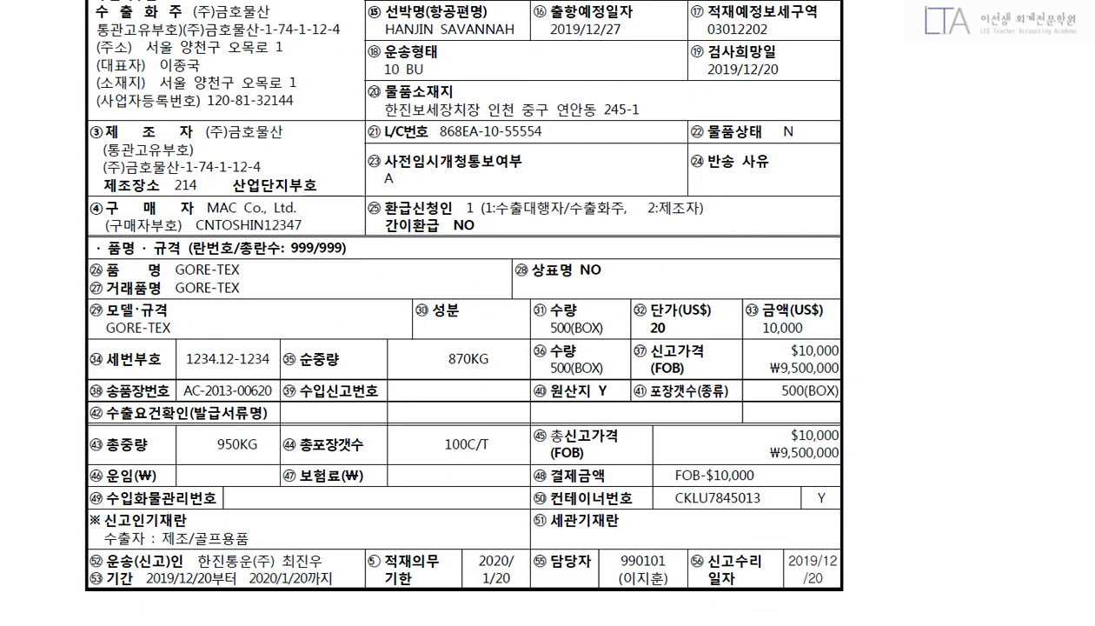
# Step: Highlight the December 25 rate of 1,000원, and circle the December 20 rate in red with 900,000 written above it
pyautogui.scroll(12, 461, 347)
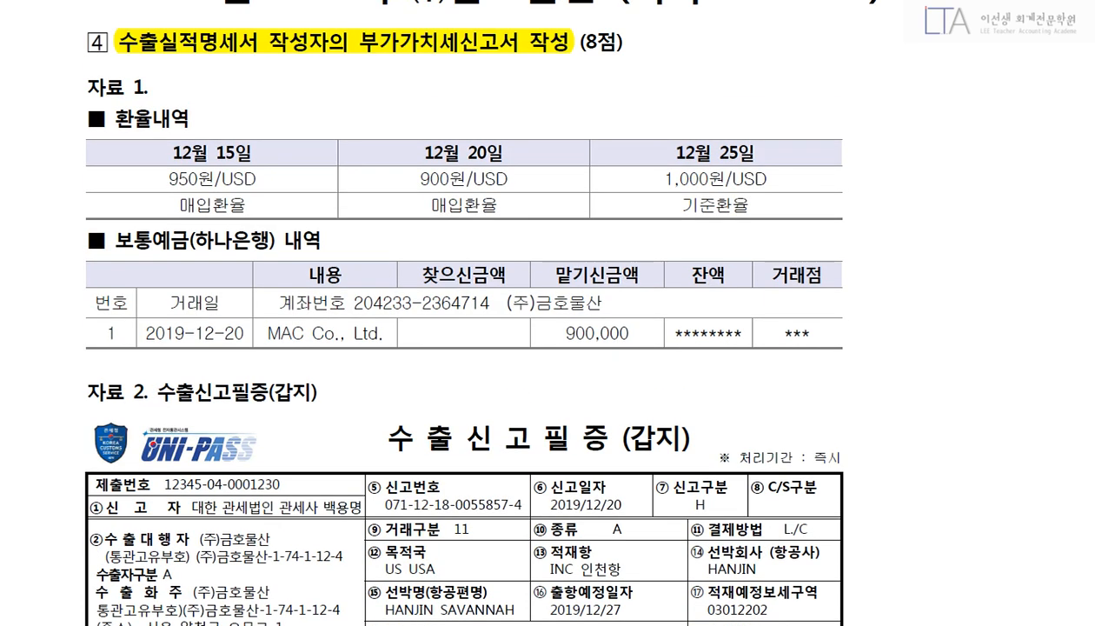
pyautogui.moveTo(661, 178); pyautogui.dragTo(725, 178)
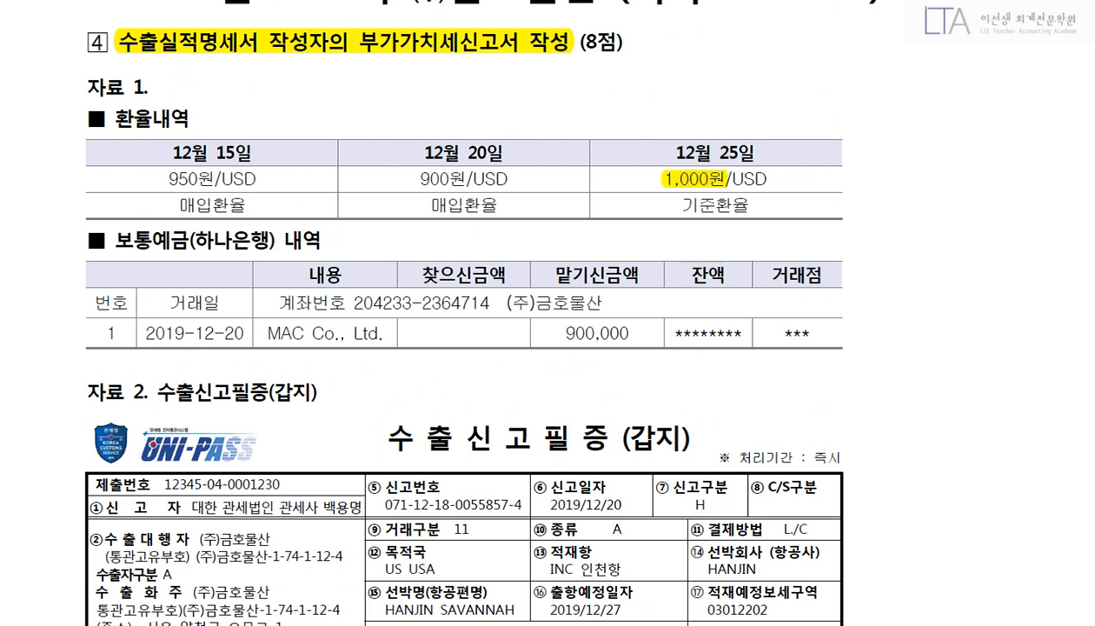
pyautogui.rightClick(915, 228)
pyautogui.click(842, 179)
pyautogui.moveTo(511, 190)
pyautogui.mouseDown()
pyautogui.moveTo(522, 156)
pyautogui.moveTo(523, 172)
pyautogui.mouseUp()
pyautogui.moveTo(433, 85)
pyautogui.mouseDown()
pyautogui.moveTo(435, 115)
pyautogui.moveTo(466, 104)
pyautogui.mouseUp()
pyautogui.moveTo(469, 99); pyautogui.dragTo(493, 100)
pyautogui.moveTo(492, 90); pyautogui.dragTo(504, 97)
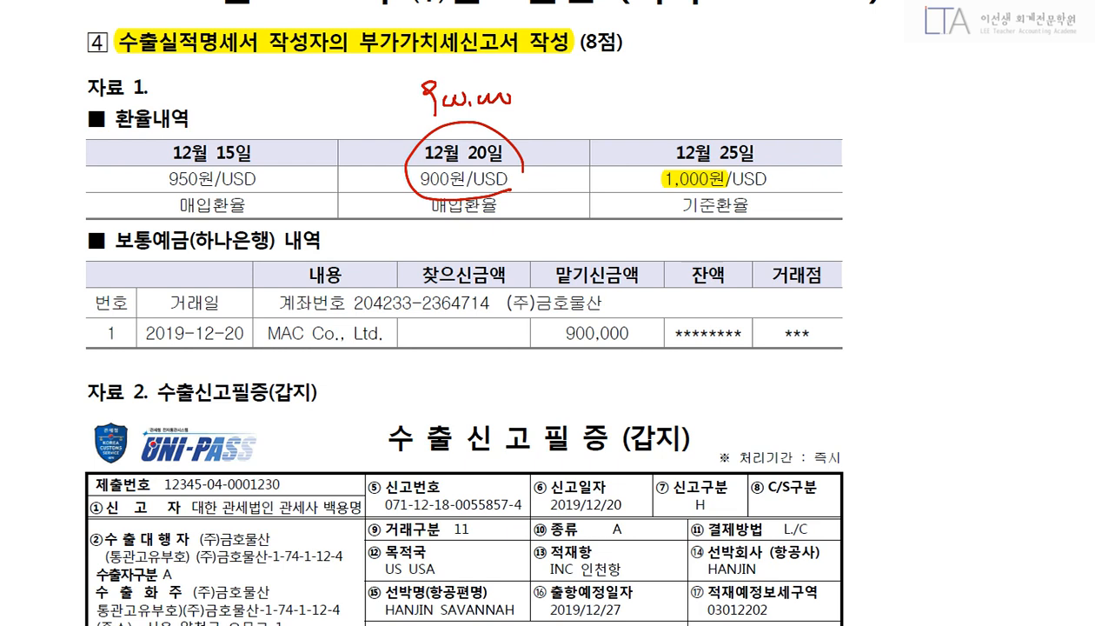
# Step: Write the remaining export amount calculation, $9,000 × 1,000 = 9,000,000, in red above the December 25 rate
pyautogui.moveTo(636, 80)
pyautogui.mouseDown()
pyautogui.moveTo(626, 84)
pyautogui.moveTo(641, 105)
pyautogui.moveTo(654, 100)
pyautogui.mouseUp()
pyautogui.moveTo(654, 90); pyautogui.dragTo(670, 96)
pyautogui.moveTo(686, 87); pyautogui.dragTo(683, 87)
pyautogui.moveTo(612, 79)
pyautogui.mouseDown()
pyautogui.moveTo(598, 106)
pyautogui.moveTo(608, 114)
pyautogui.mouseUp()
pyautogui.moveTo(701, 82); pyautogui.dragTo(713, 101)
pyautogui.moveTo(723, 82)
pyautogui.mouseDown()
pyautogui.moveTo(700, 101)
pyautogui.moveTo(730, 106)
pyautogui.mouseUp()
pyautogui.moveTo(740, 92)
pyautogui.mouseDown()
pyautogui.moveTo(751, 103)
pyautogui.moveTo(793, 90)
pyautogui.mouseUp()
pyautogui.moveTo(782, 99); pyautogui.dragTo(793, 99)
pyautogui.moveTo(826, 82)
pyautogui.mouseDown()
pyautogui.moveTo(837, 82)
pyautogui.moveTo(828, 112)
pyautogui.moveTo(869, 97)
pyautogui.moveTo(916, 108)
pyautogui.moveTo(943, 94)
pyautogui.mouseUp()
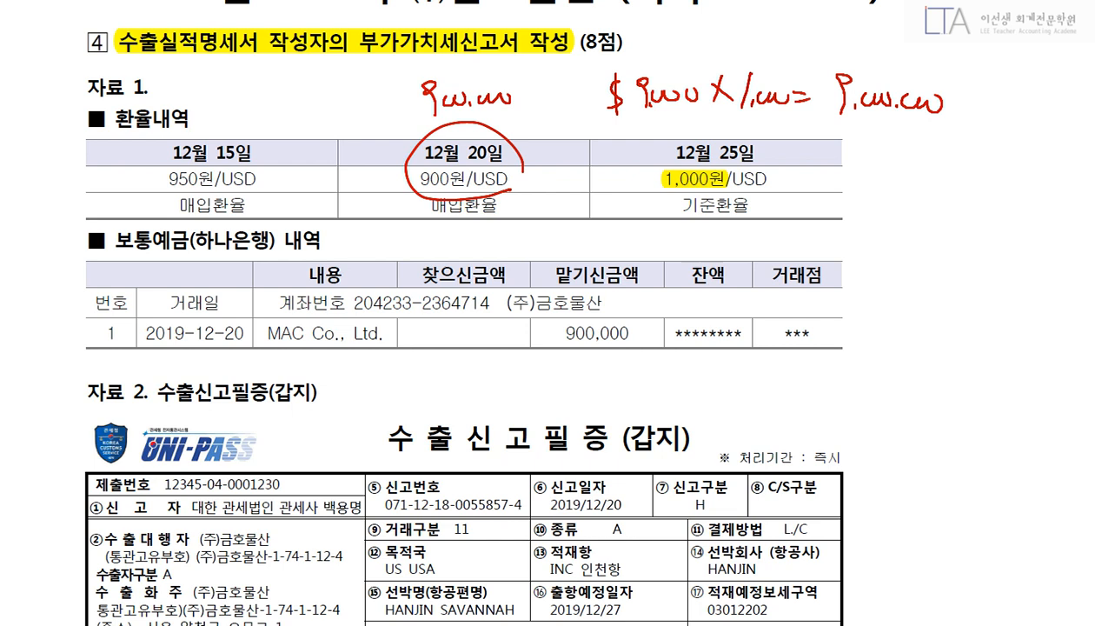
# Step: Circle the December 25 base rate and underline the 9,000,000 and 900,000 amounts
pyautogui.moveTo(772, 215)
pyautogui.mouseDown()
pyautogui.moveTo(755, 126)
pyautogui.moveTo(782, 234)
pyautogui.mouseUp()
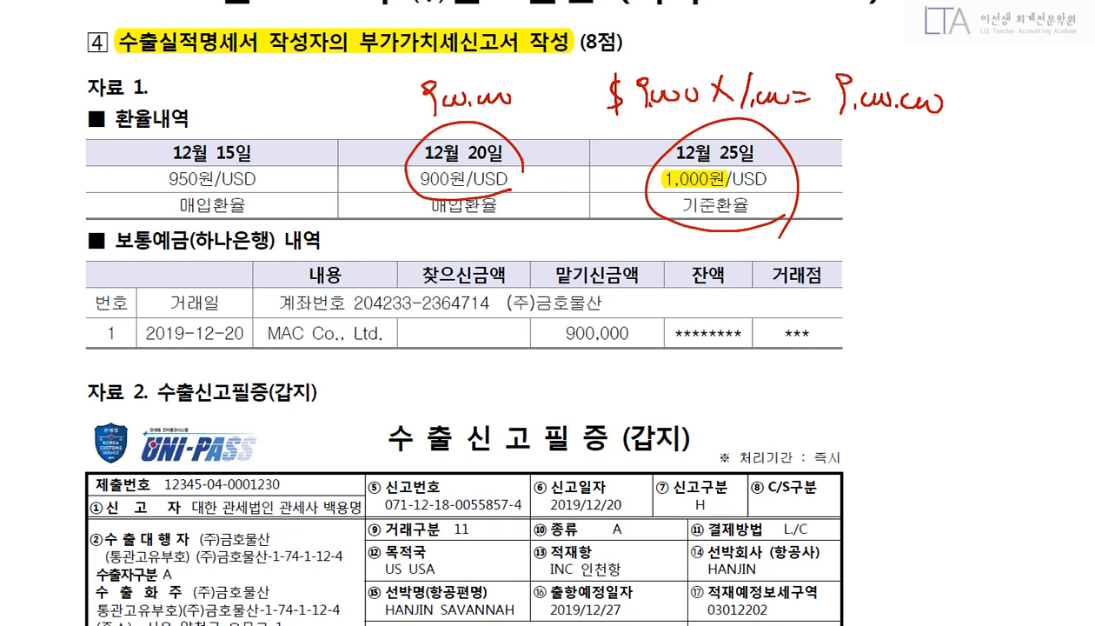
pyautogui.moveTo(842, 129); pyautogui.dragTo(955, 125)
pyautogui.moveTo(423, 111); pyautogui.dragTo(521, 113)
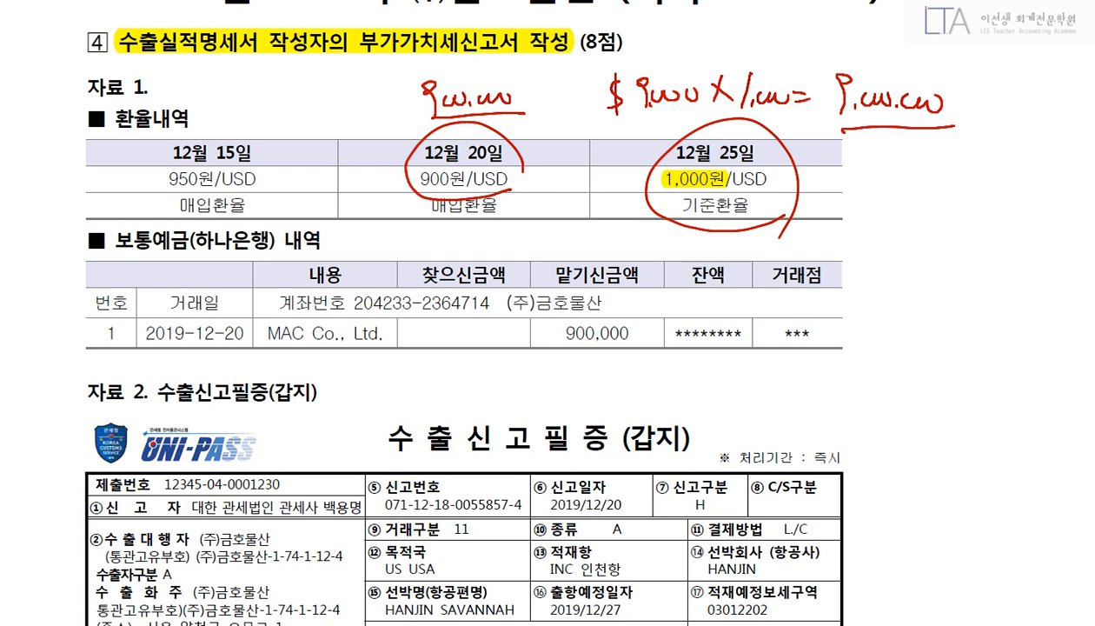
pyautogui.press('Escape')
# Step: Underline the 매입매출전표 instruction in question 2 and write the circled total 9,900,000 beside it
pyautogui.scroll(-15, 461, 312)
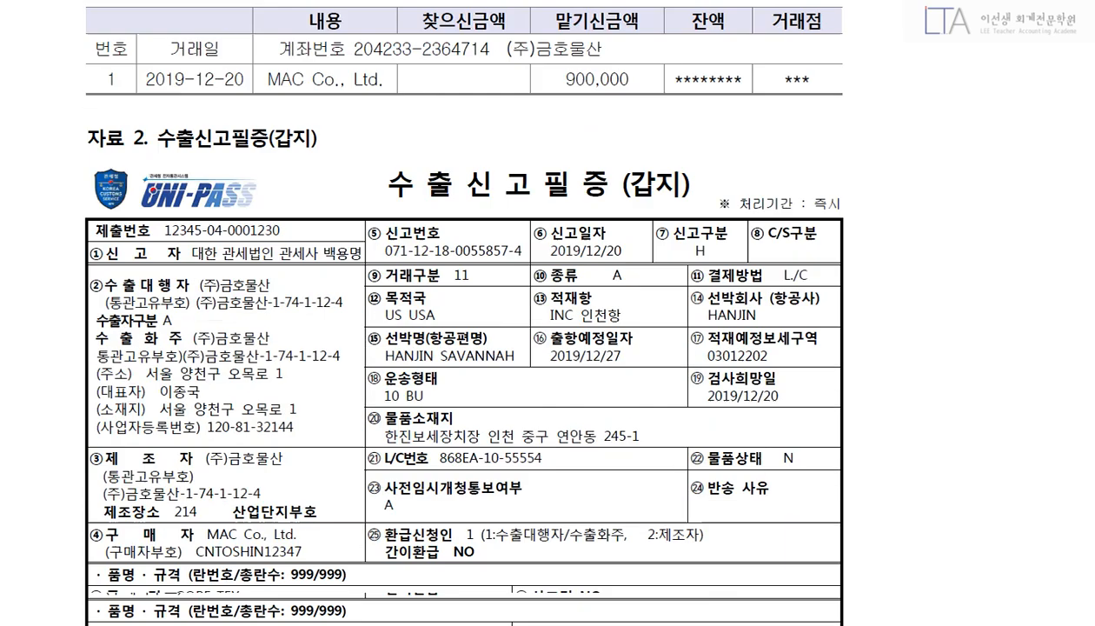
pyautogui.scroll(-1, 461, 312)
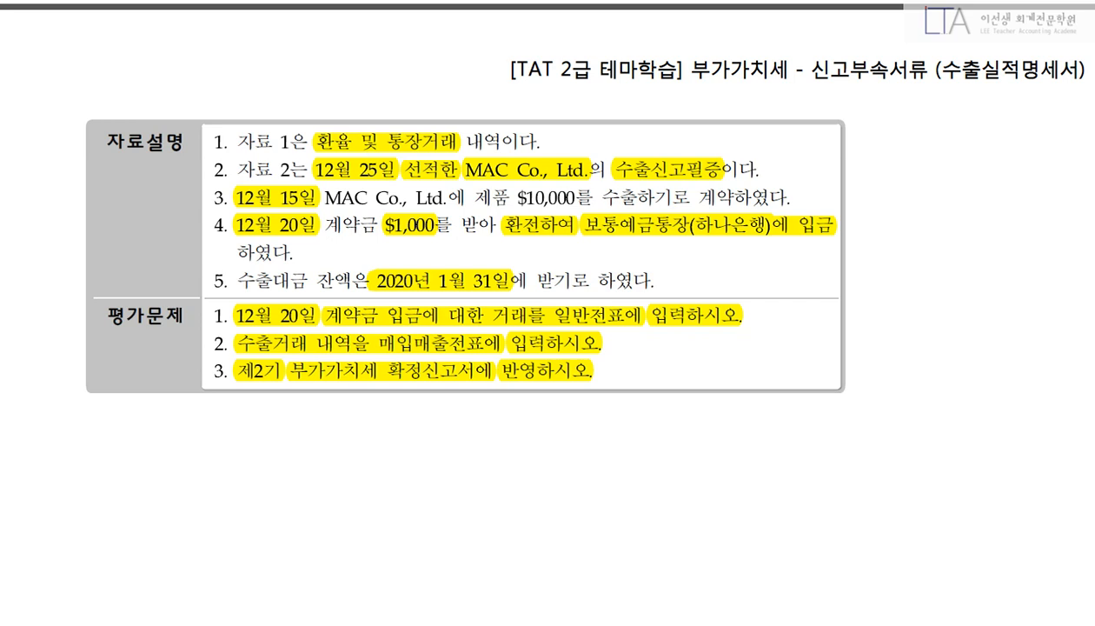
pyautogui.moveTo(359, 355); pyautogui.dragTo(546, 355)
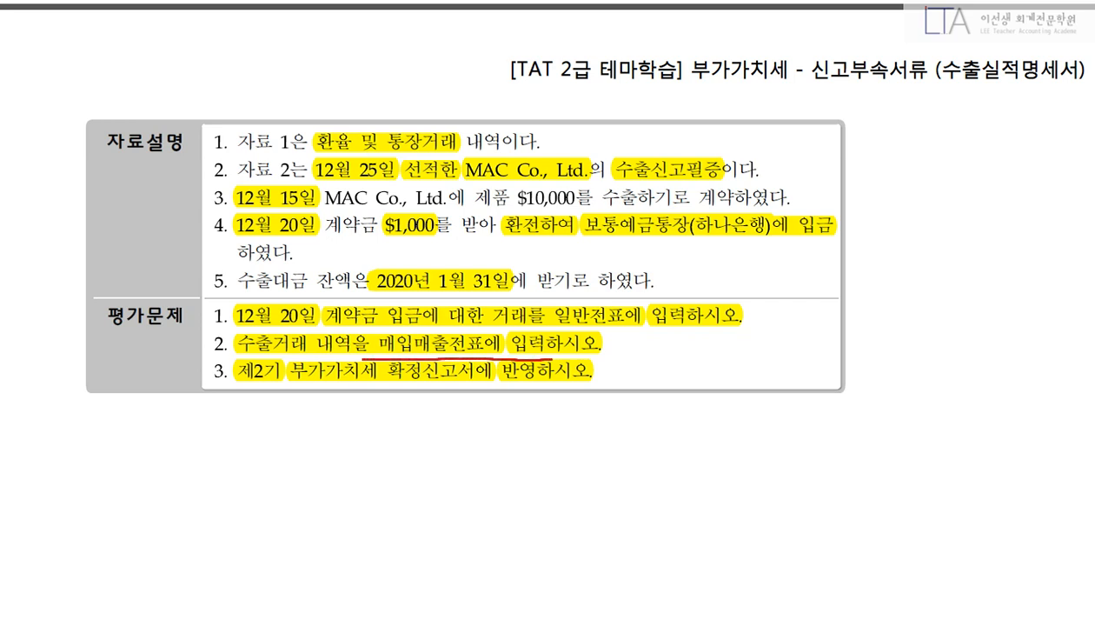
pyautogui.moveTo(633, 340)
pyautogui.mouseDown()
pyautogui.moveTo(638, 363)
pyautogui.moveTo(662, 346)
pyautogui.moveTo(661, 359)
pyautogui.mouseUp()
pyautogui.click(648, 357)
pyautogui.moveTo(671, 350); pyautogui.dragTo(725, 351)
pyautogui.click(693, 356)
pyautogui.moveTo(718, 369)
pyautogui.mouseDown()
pyautogui.moveTo(671, 312)
pyautogui.moveTo(723, 390)
pyautogui.mouseUp()
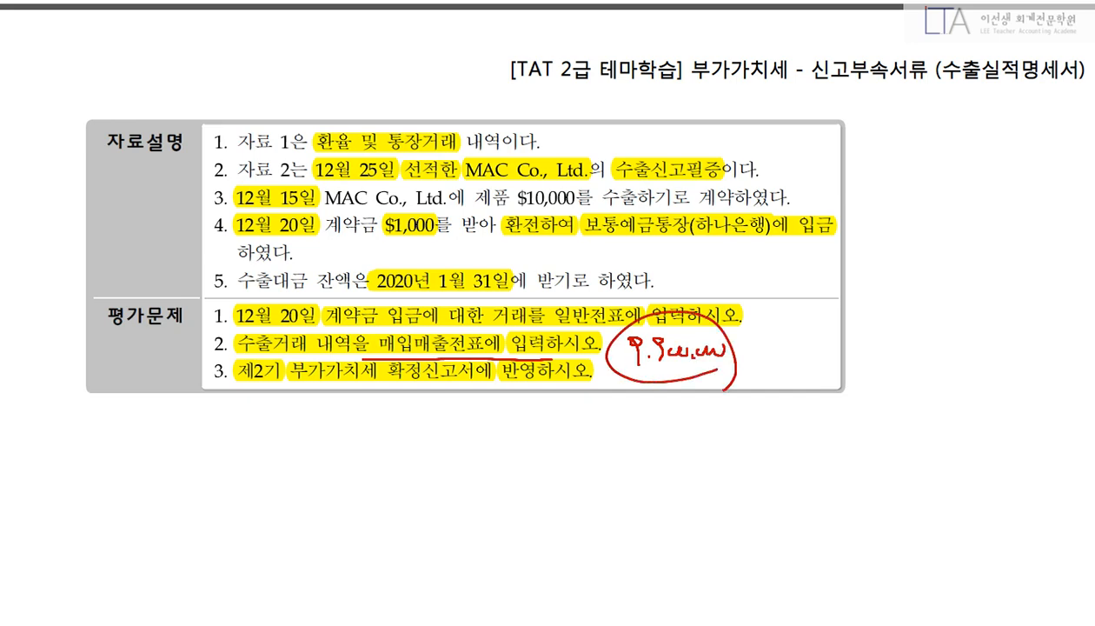
pyautogui.press('Escape')
# Step: Switch to the accounting program and open 매입매출전표입력 for December 25
pyautogui.hotkey('alt', 'Tab')
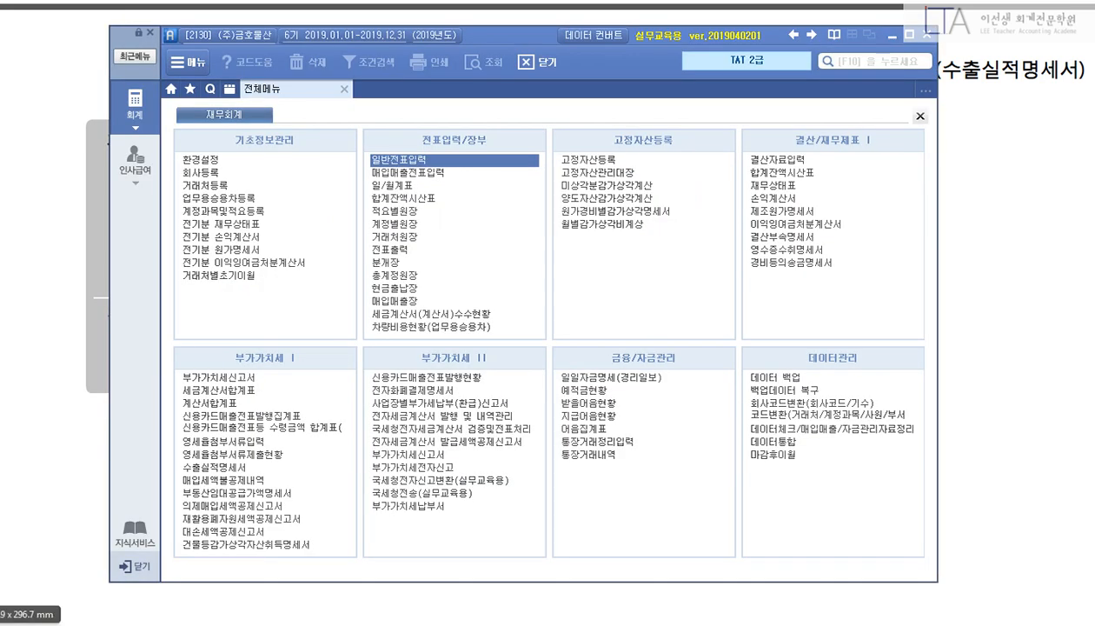
pyautogui.click(405, 172)
pyautogui.write('12')
pyautogui.press('Return')
pyautogui.write('25')
pyautogui.press('Return')
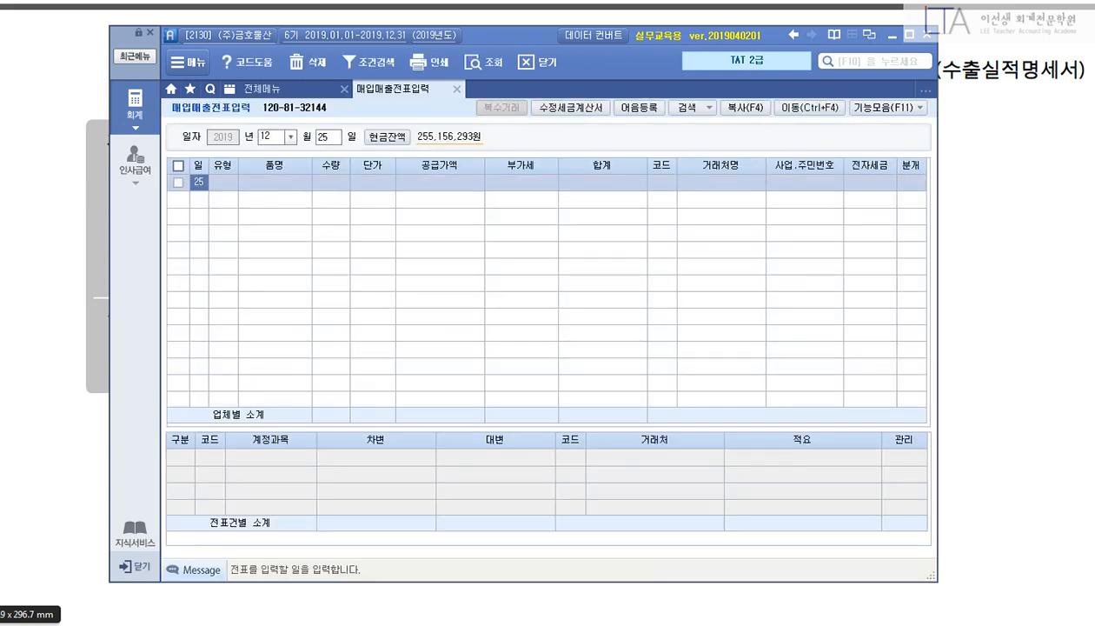
# Step: Start a December 25 sales line with transaction type 16 (수출) and enter 제품 as its item name
pyautogui.press('Return')
pyautogui.write('16')
pyautogui.press('Return')
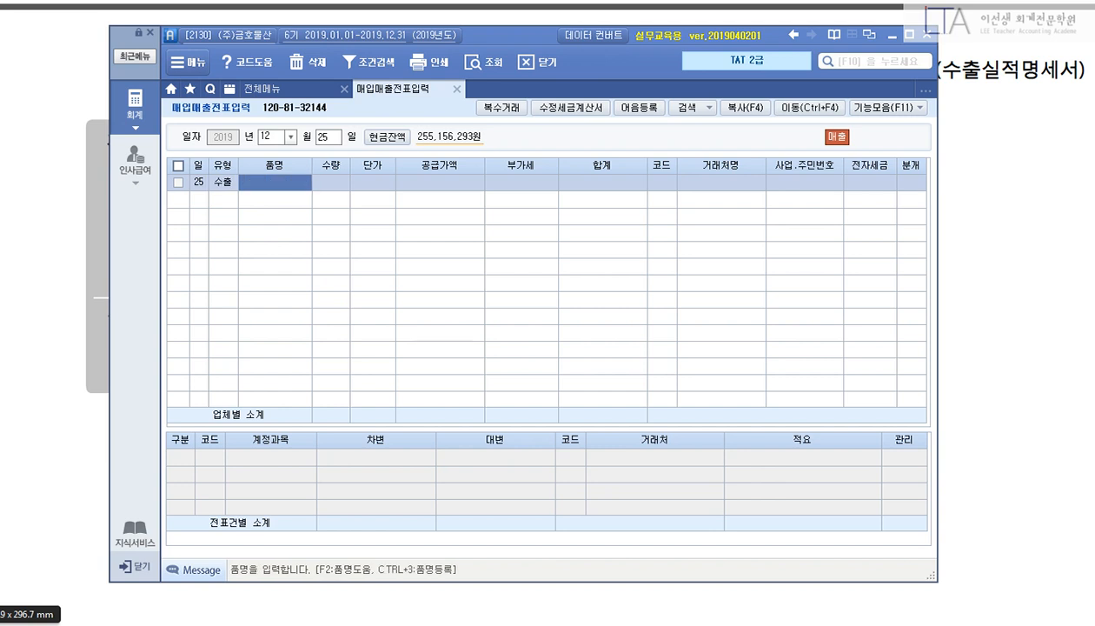
pyautogui.write('제품')
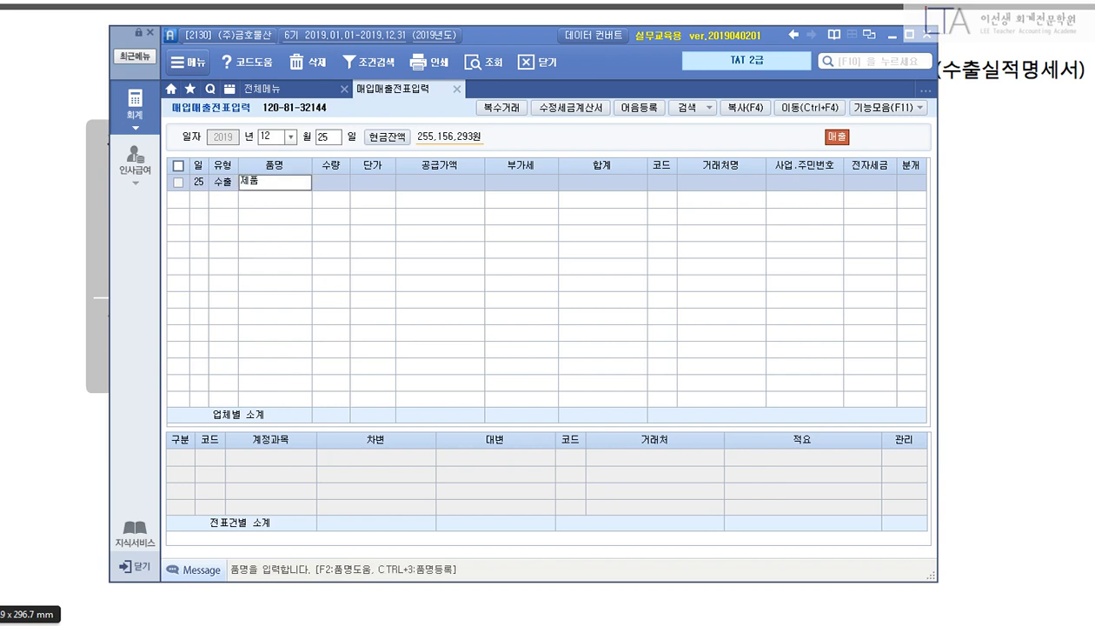
pyautogui.press('Return')
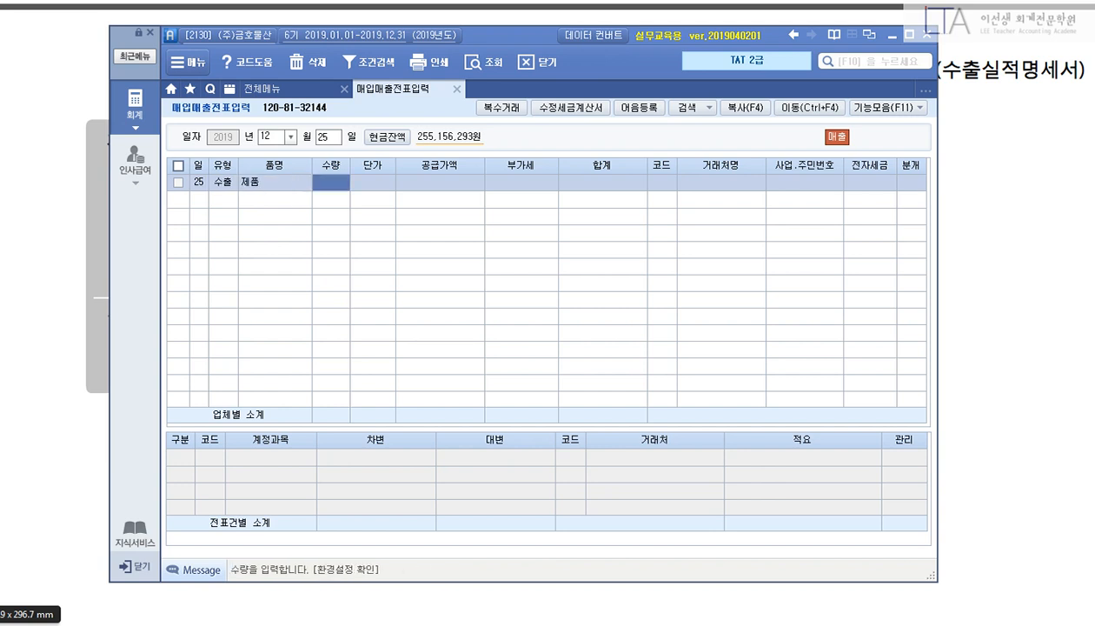
# Step: Switch to the problem PDF and highlight the 품명 GORE-TEX on the 수출신고필증
pyautogui.hotkey('alt', 'Tab')
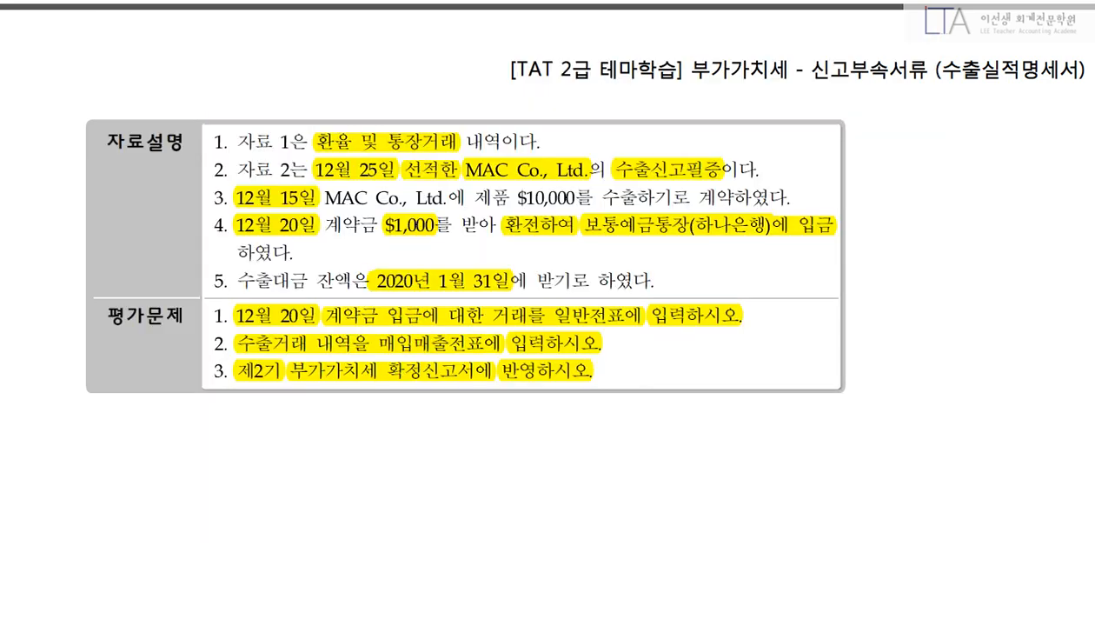
pyautogui.scroll(10, 460, 348)
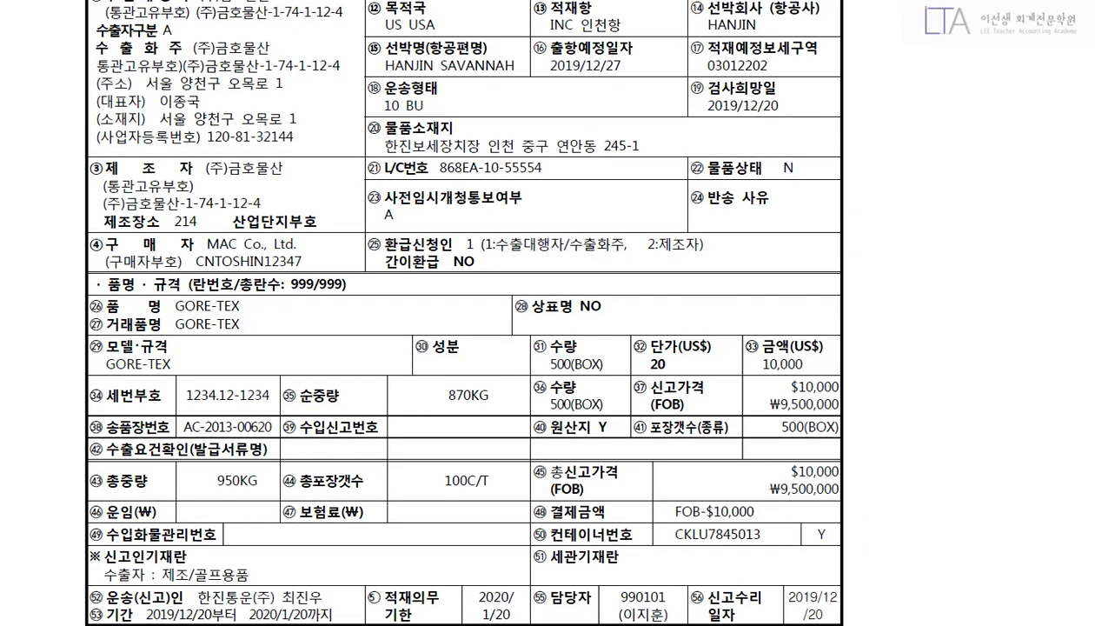
pyautogui.moveTo(105, 306); pyautogui.dragTo(241, 306)
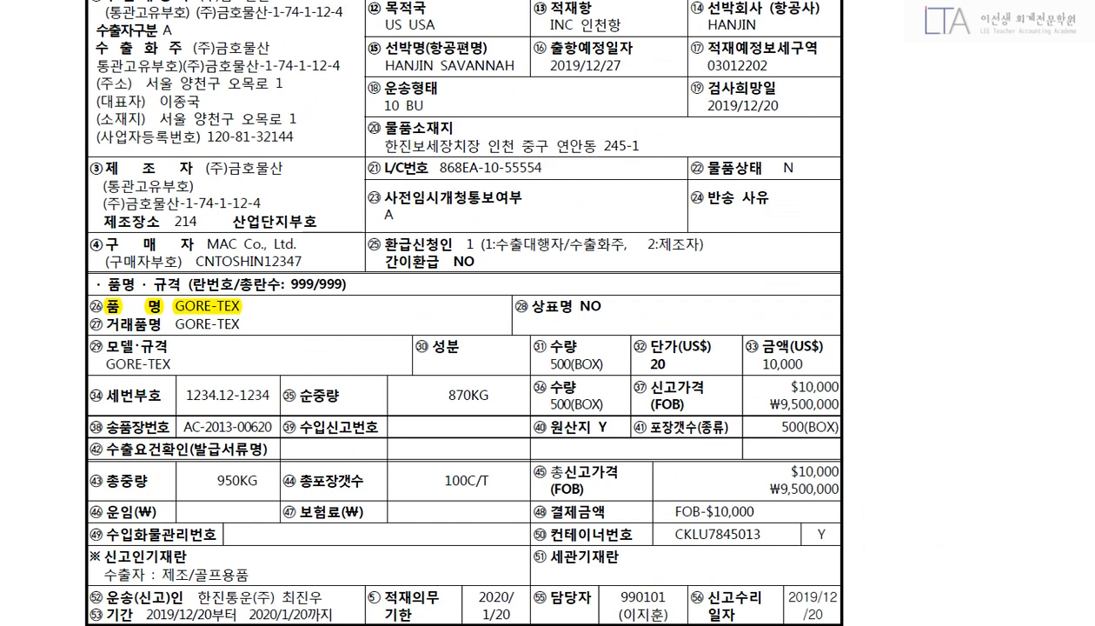
pyautogui.scroll(-1, 461, 348)
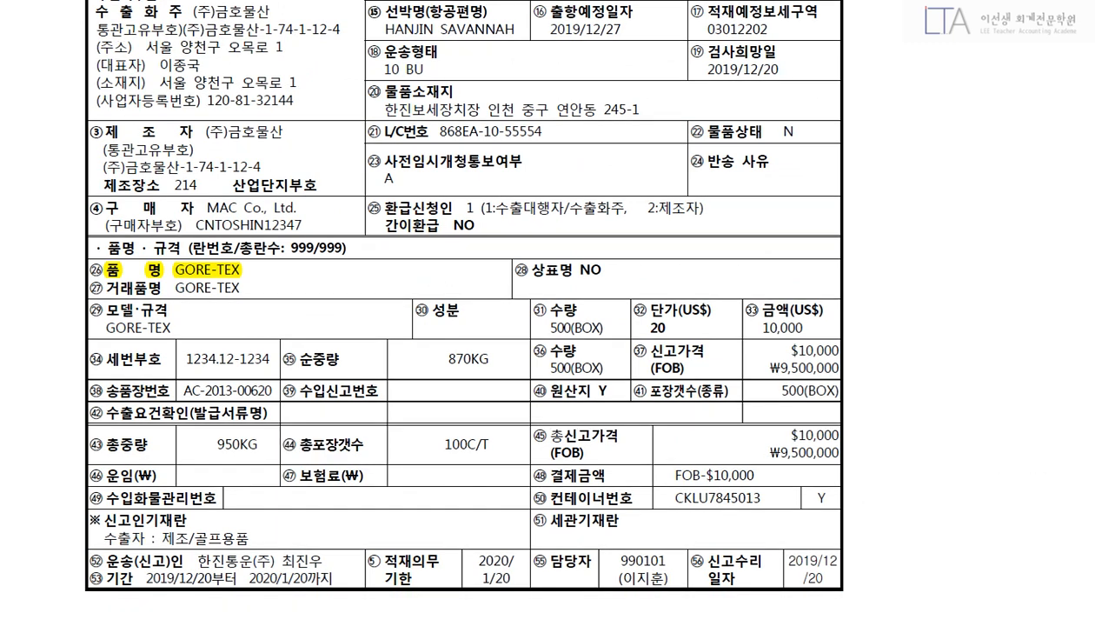
# Step: Highlight the 총신고가격 (FOB) label and its $10,000 amount on the 수출신고필증
pyautogui.moveTo(727, 277); pyautogui.dragTo(863, 340)
pyautogui.press('Escape')
pyautogui.moveTo(549, 435); pyautogui.dragTo(619, 435)
pyautogui.moveTo(549, 453); pyautogui.dragTo(586, 453)
pyautogui.moveTo(787, 435); pyautogui.dragTo(839, 434)
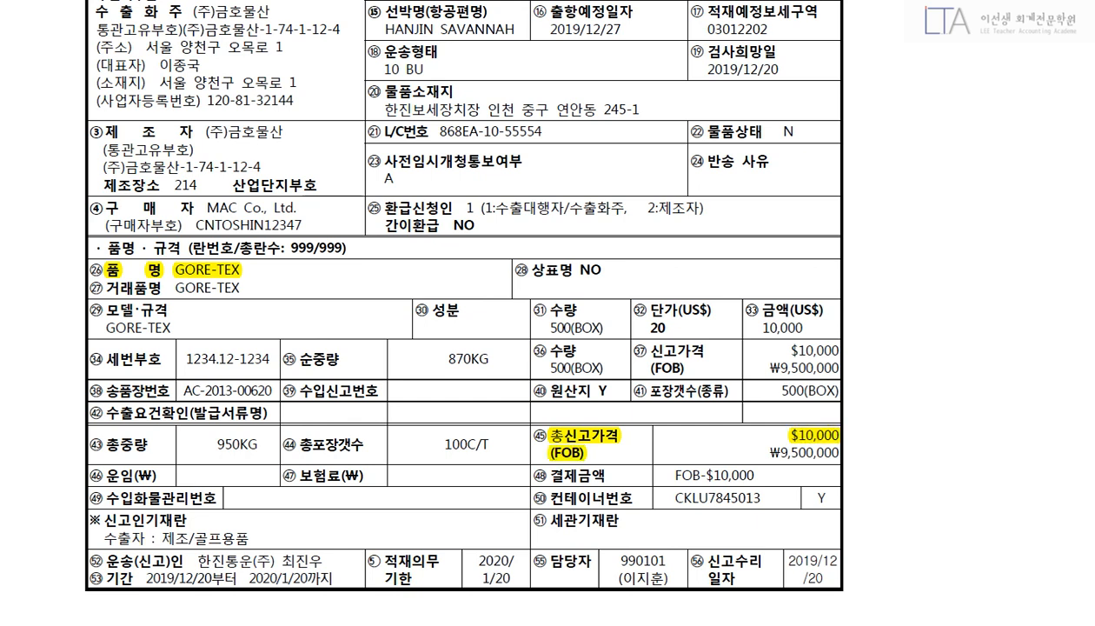
pyautogui.moveTo(769, 450)
pyautogui.mouseDown()
pyautogui.moveTo(838, 446)
pyautogui.moveTo(784, 452)
pyautogui.mouseUp()
pyautogui.press('Escape')
pyautogui.scroll(-5, 464, 296)
pyautogui.scroll(3, 465, 296)
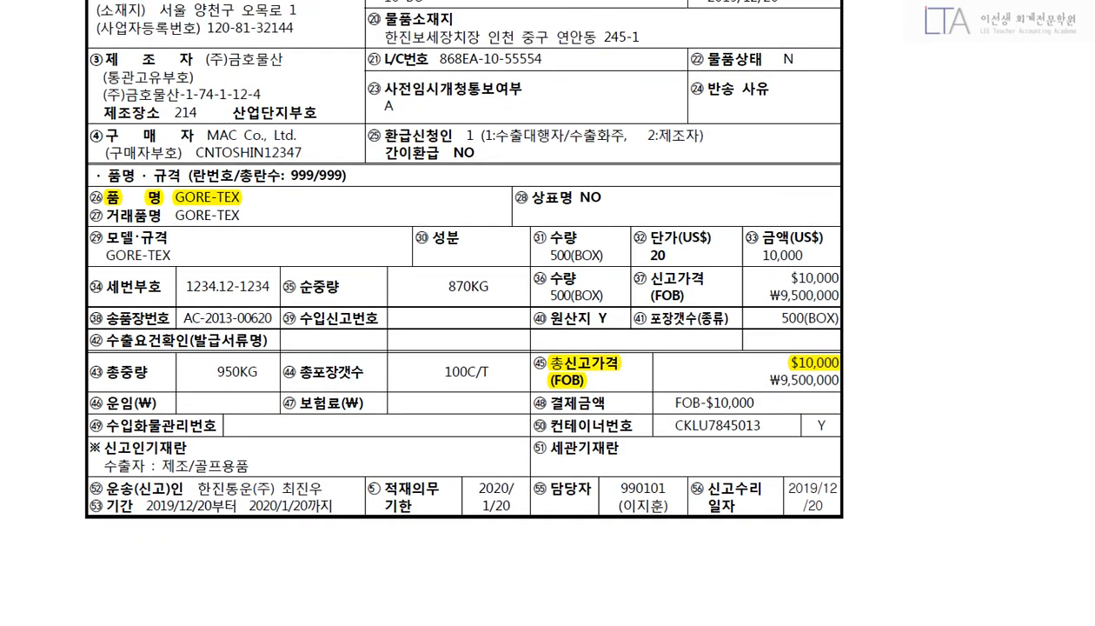
# Step: Switch back to the accounting program, replace the item name with GORE-TEX and enter a 공급가액 of 9,900,000
pyautogui.hotkey('alt', 'Tab')
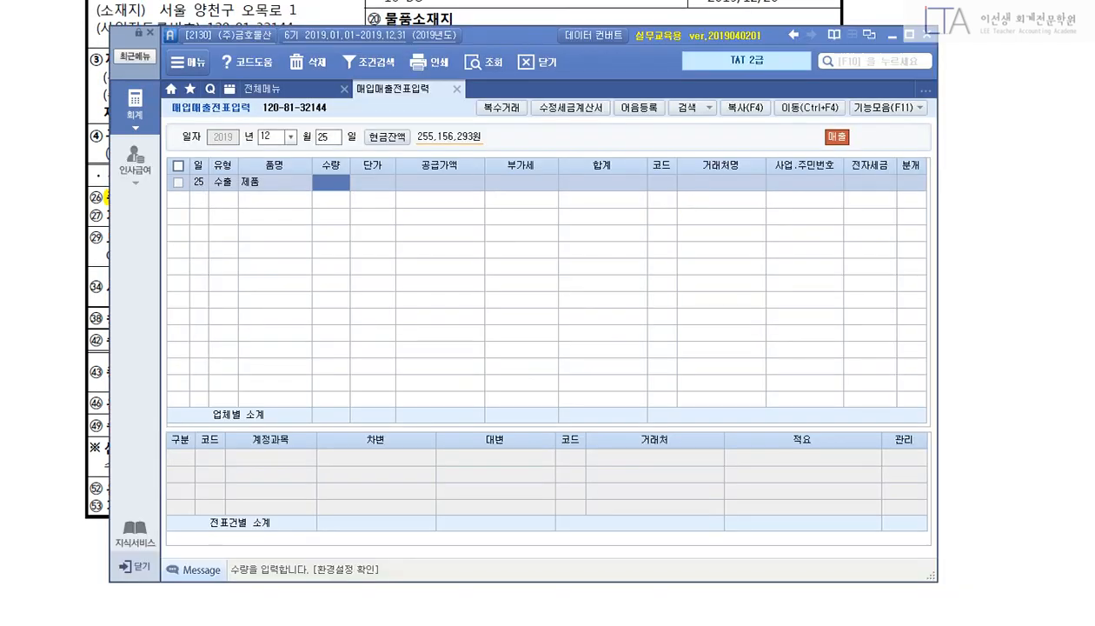
pyautogui.click(274, 182)
pyautogui.write('ㅎ')
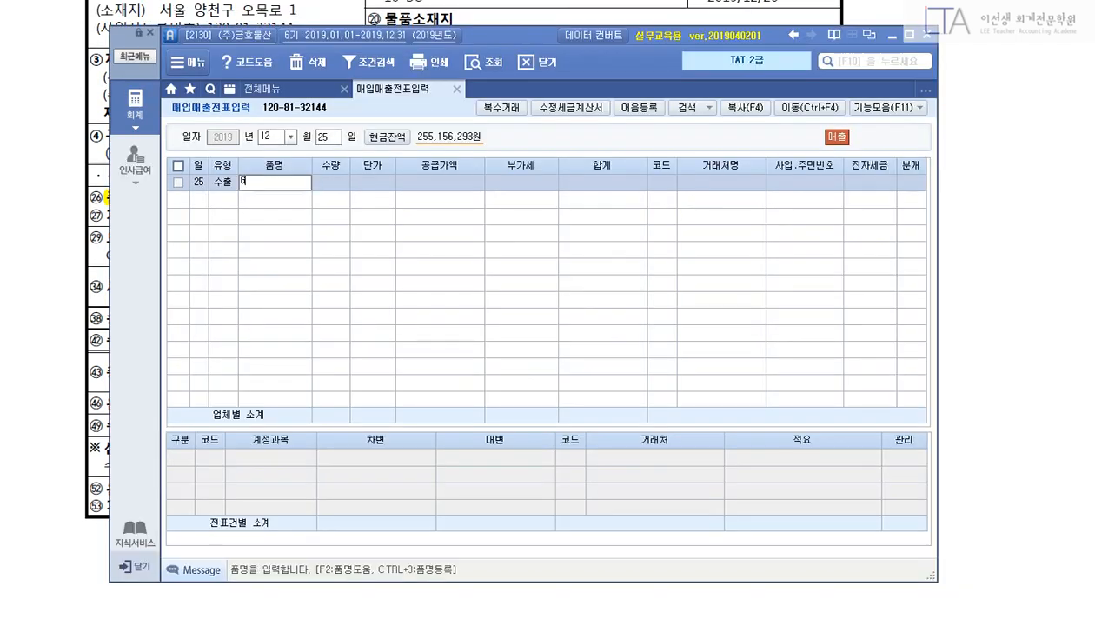
pyautogui.write('ㅣ터')
pyautogui.write('GORE-TEX')
pyautogui.press('Return')
pyautogui.press('Return')
pyautogui.press('Return')
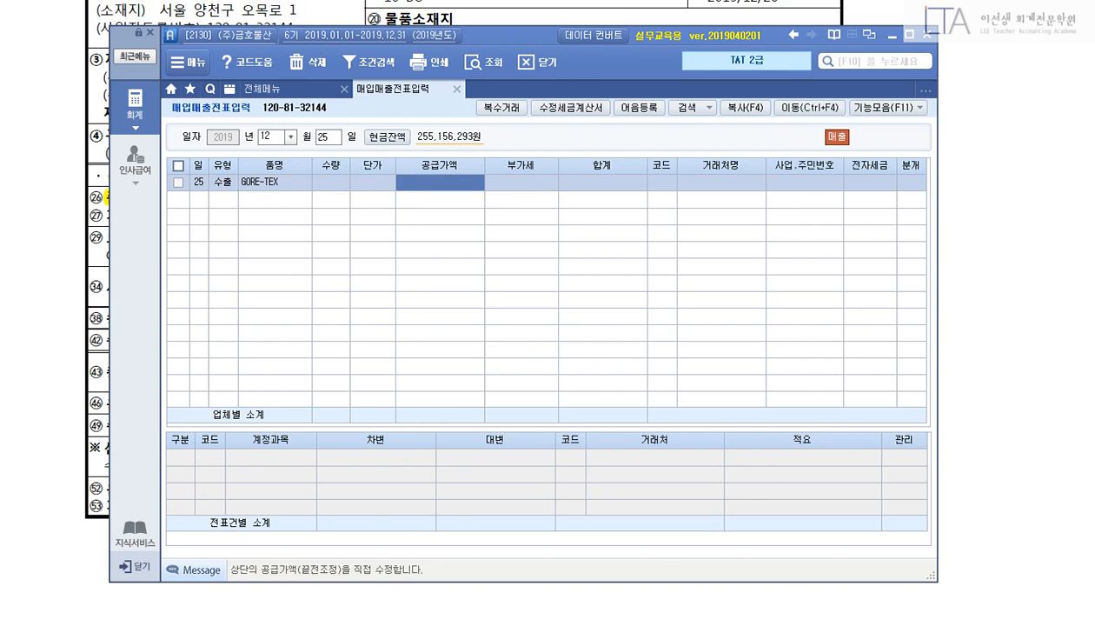
pyautogui.write('9900000')
pyautogui.press('Return')
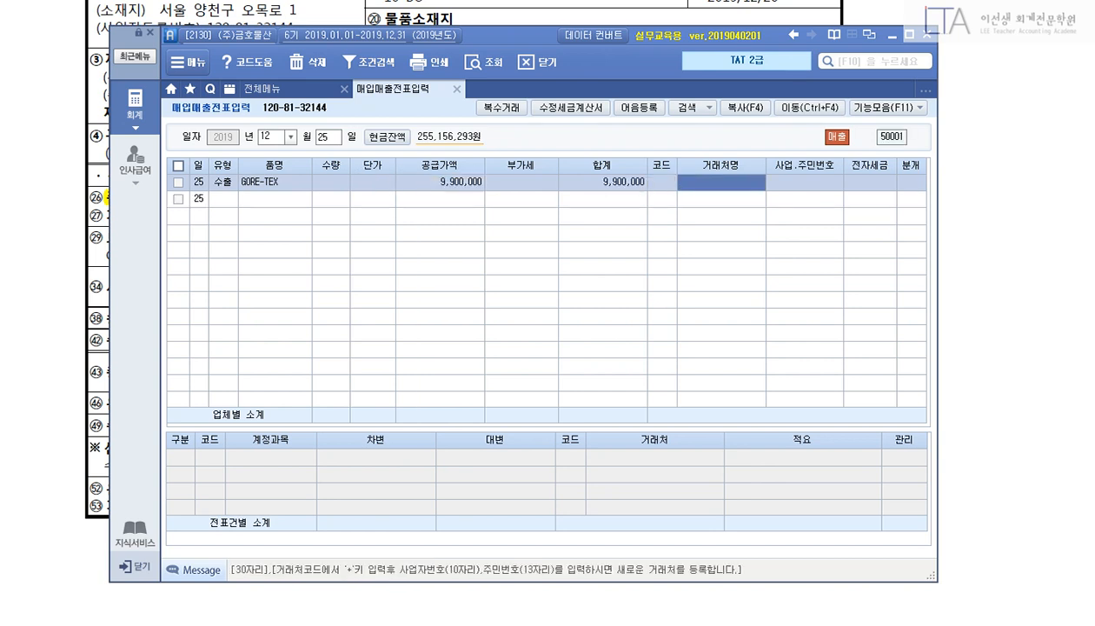
# Step: Set MAC Co., Ltd. as the 거래처, choose 혼합 (3) as the 분개 type and accept the 404 제품매출 credit line
pyautogui.write('MAC')
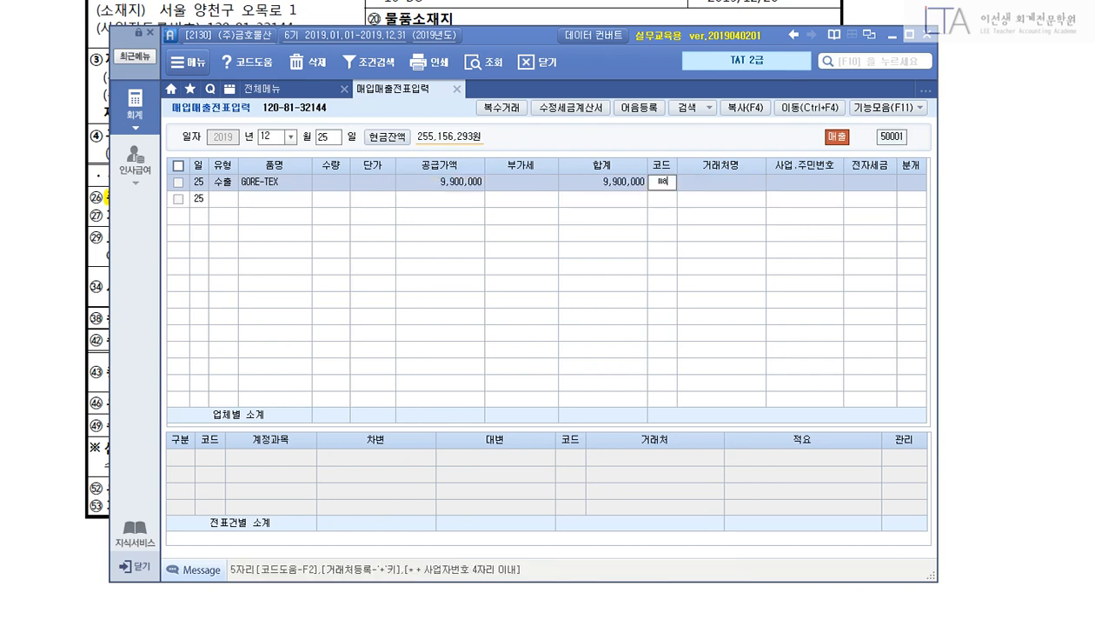
pyautogui.press('Return')
pyautogui.press('Return')
pyautogui.press('Return')
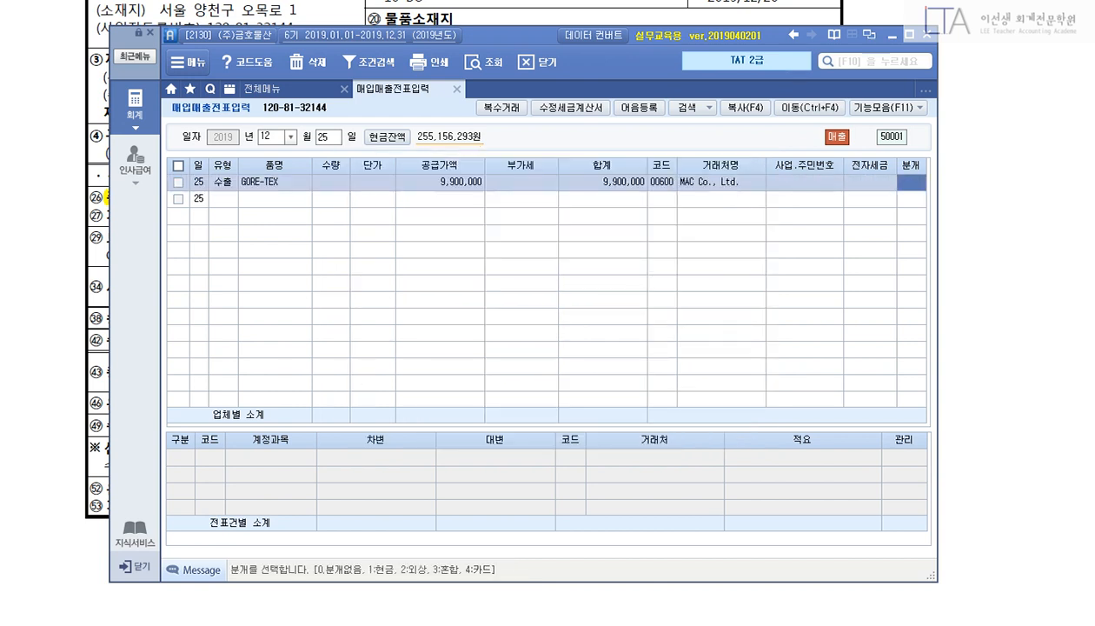
pyautogui.write('3')
pyautogui.press('Return')
pyautogui.press('Return')
pyautogui.press('Return')
pyautogui.press('Return')
pyautogui.press('Return')
pyautogui.press('Return')
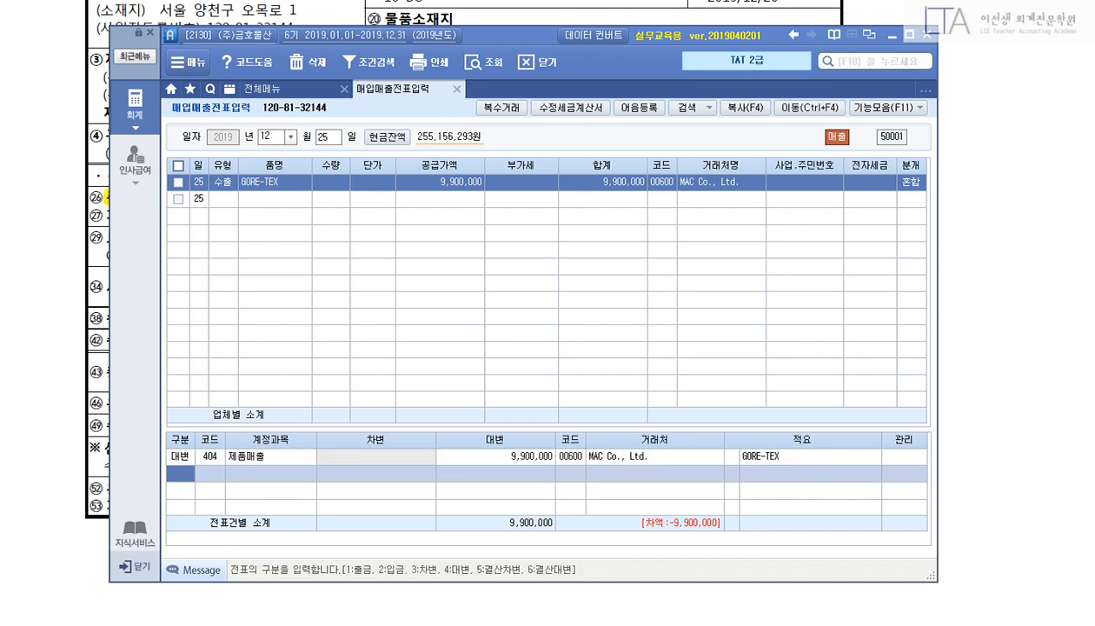
# Step: Add a debit line for account 259 선수금 of 900,000 to the export sale entry
pyautogui.write('3')
pyautogui.press('Return')
pyautogui.write('259')
pyautogui.press('Return')
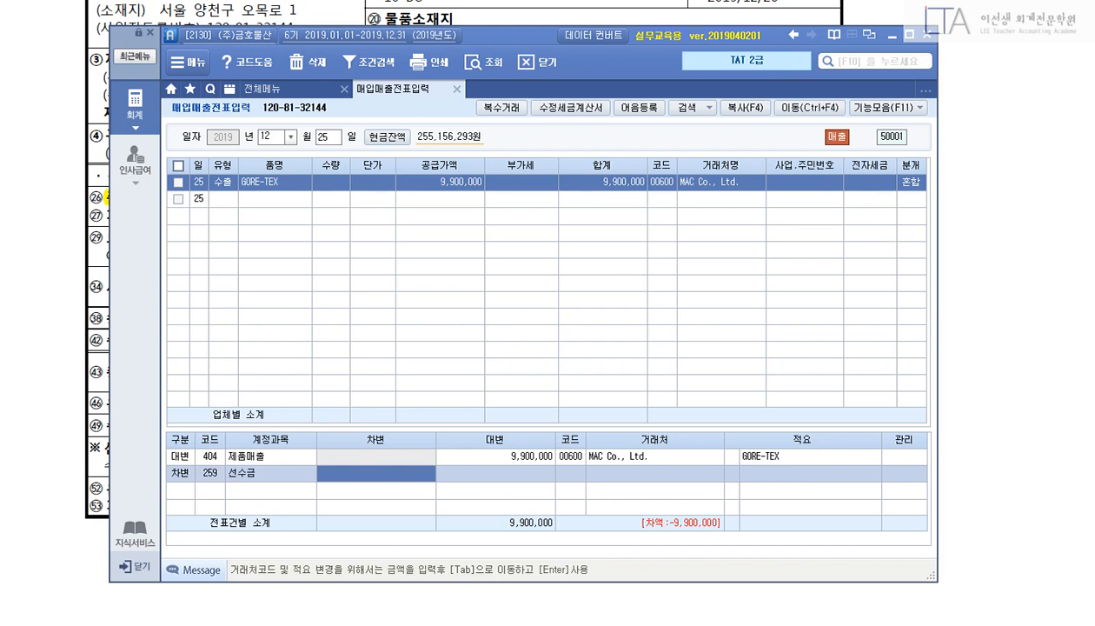
pyautogui.write('900000')
pyautogui.press('Return')
# Step: Add a debit line for account 108 외상매출금 of 9,000,000 to balance the entry
pyautogui.write('3')
pyautogui.press('Return')
pyautogui.write('108')
pyautogui.press('Return')
pyautogui.write('9000000')
pyautogui.press('Return')
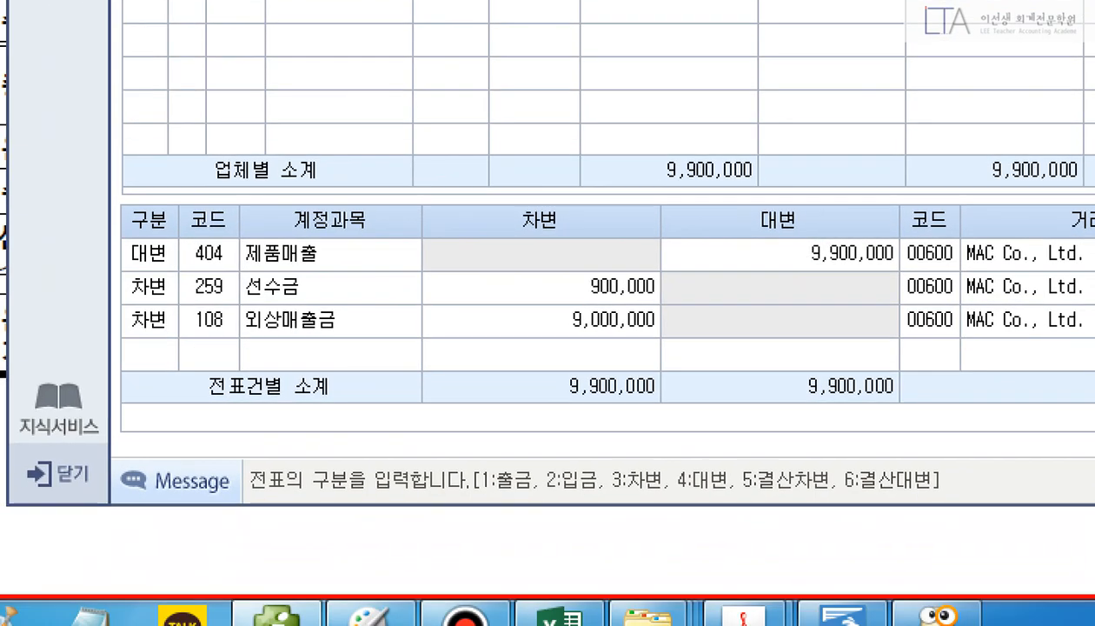
# Step: Switch to the answer key PDF, outline 방법 2 in red and circle 932.외환차손 100,000 and 404.제품매출 10,000,000 under 방법 1
pyautogui.moveTo(94, 127); pyautogui.dragTo(1093, 525)
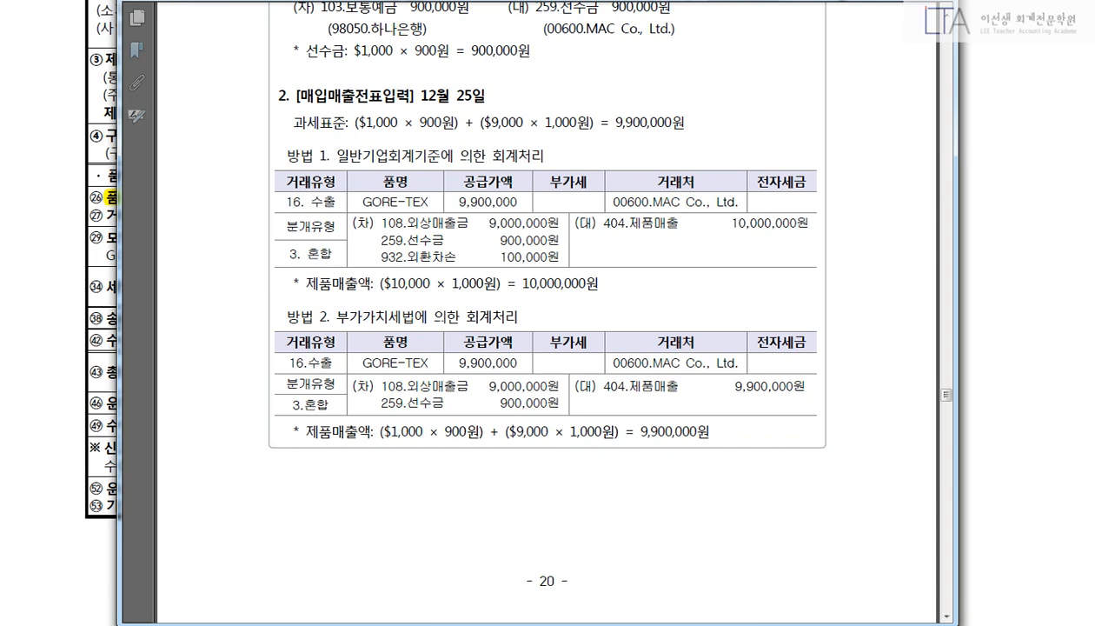
pyautogui.moveTo(260, 422)
pyautogui.mouseDown()
pyautogui.moveTo(280, 303)
pyautogui.moveTo(678, 293)
pyautogui.moveTo(824, 442)
pyautogui.moveTo(347, 463)
pyautogui.moveTo(262, 407)
pyautogui.mouseUp()
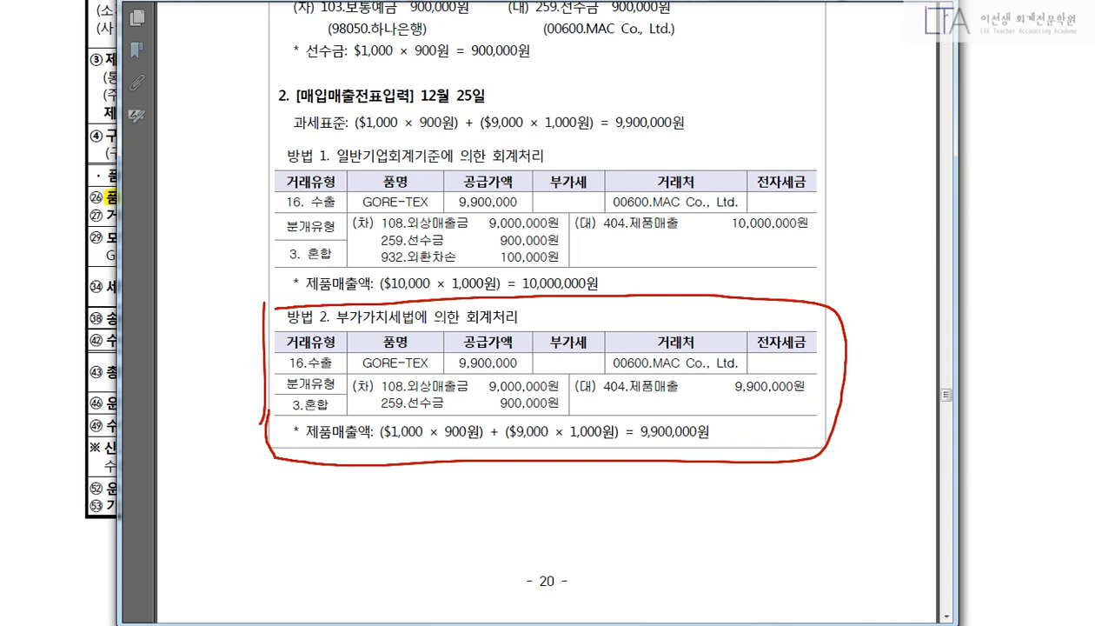
pyautogui.moveTo(369, 261)
pyautogui.mouseDown()
pyautogui.moveTo(372, 247)
pyautogui.moveTo(487, 249)
pyautogui.moveTo(558, 265)
pyautogui.moveTo(361, 272)
pyautogui.mouseUp()
pyautogui.moveTo(826, 253)
pyautogui.mouseDown()
pyautogui.moveTo(817, 228)
pyautogui.moveTo(823, 257)
pyautogui.mouseUp()
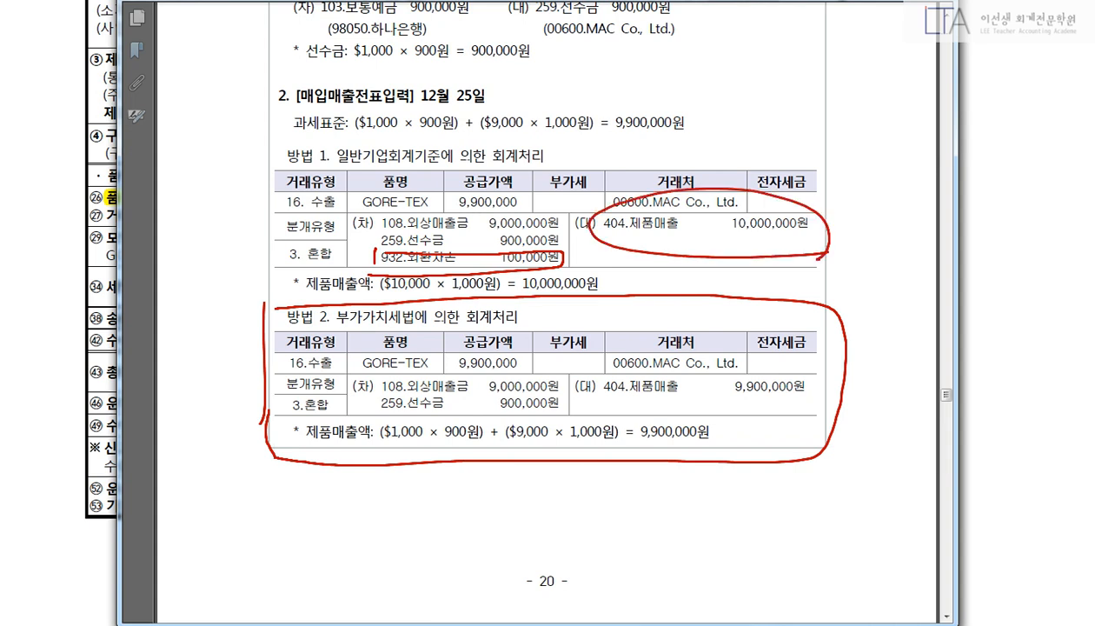
pyautogui.moveTo(314, 146)
pyautogui.mouseDown()
pyautogui.moveTo(437, 150)
pyautogui.moveTo(319, 166)
pyautogui.mouseUp()
pyautogui.moveTo(309, 311); pyautogui.dragTo(412, 346)
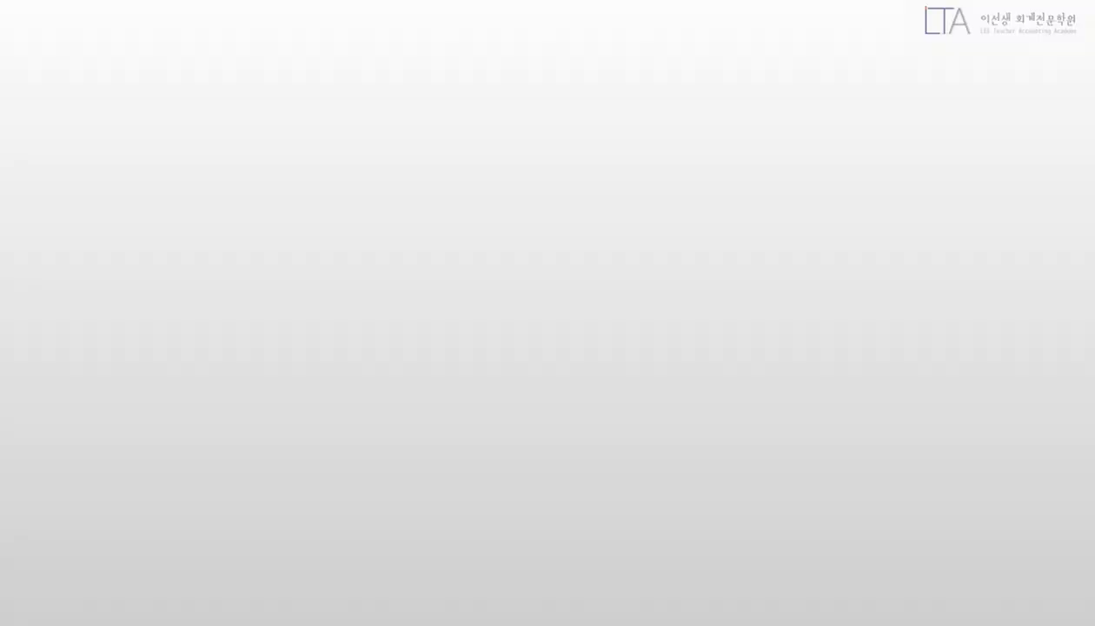
# Step: Handwrite the heading <수출 인식 시점> in red with the Pen on a blank drawing board
pyautogui.moveTo(160, 30)
pyautogui.mouseDown()
pyautogui.moveTo(165, 71)
pyautogui.moveTo(186, 45)
pyautogui.mouseUp()
pyautogui.moveTo(167, 59)
pyautogui.mouseDown()
pyautogui.moveTo(192, 54)
pyautogui.moveTo(191, 71)
pyautogui.mouseUp()
pyautogui.moveTo(201, 38)
pyautogui.mouseDown()
pyautogui.moveTo(211, 34)
pyautogui.moveTo(212, 50)
pyautogui.mouseUp()
pyautogui.moveTo(197, 55); pyautogui.dragTo(212, 54)
pyautogui.moveTo(202, 60)
pyautogui.mouseDown()
pyautogui.moveTo(219, 72)
pyautogui.moveTo(233, 39)
pyautogui.moveTo(244, 62)
pyautogui.mouseUp()
pyautogui.moveTo(237, 61)
pyautogui.mouseDown()
pyautogui.moveTo(248, 66)
pyautogui.moveTo(248, 52)
pyautogui.mouseUp()
pyautogui.moveTo(264, 33); pyautogui.dragTo(271, 68)
pyautogui.moveTo(297, 37); pyautogui.dragTo(285, 58)
pyautogui.moveTo(293, 49); pyautogui.dragTo(300, 57)
pyautogui.moveTo(306, 29)
pyautogui.mouseDown()
pyautogui.moveTo(306, 71)
pyautogui.moveTo(318, 38)
pyautogui.mouseUp()
pyautogui.moveTo(316, 42); pyautogui.dragTo(331, 57)
pyautogui.moveTo(313, 59)
pyautogui.mouseDown()
pyautogui.moveTo(327, 59)
pyautogui.moveTo(320, 71)
pyautogui.mouseUp()
pyautogui.moveTo(348, 31); pyautogui.dragTo(349, 71)
pyautogui.rightClick(421, 113)
pyautogui.click(349, 156)
pyautogui.rightClick(421, 80)
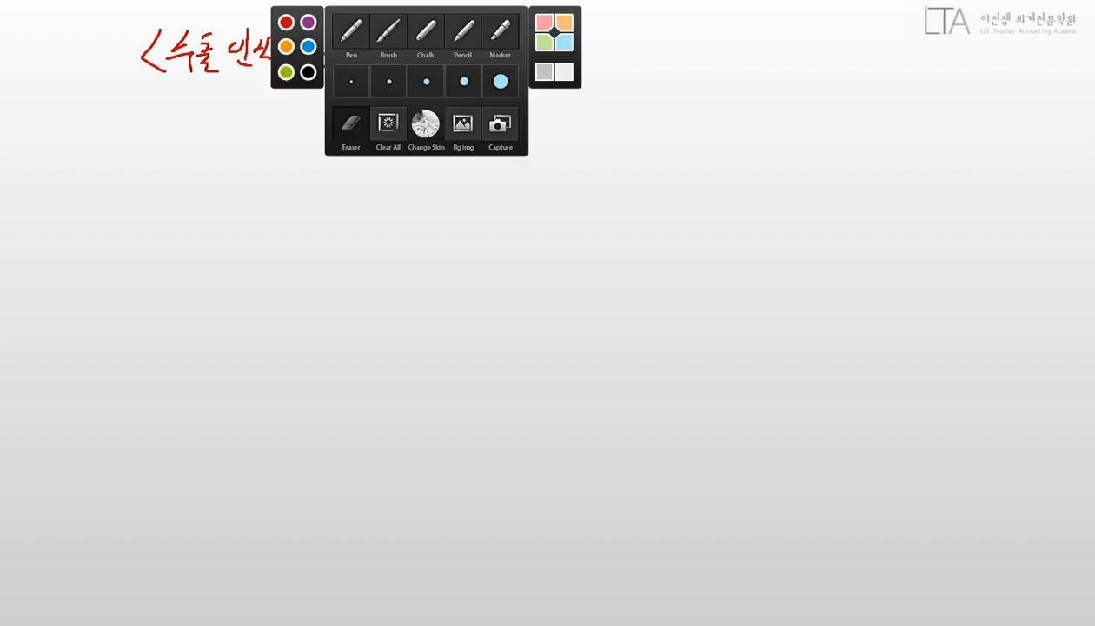
pyautogui.click(349, 33)
pyautogui.moveTo(355, 21); pyautogui.dragTo(350, 77)
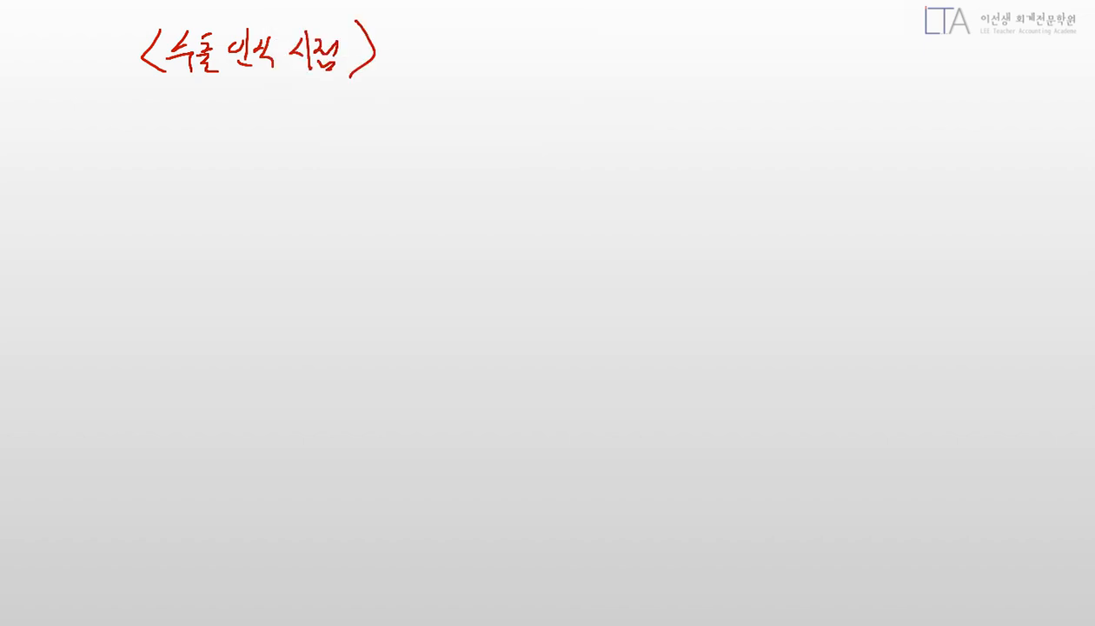
# Step: Handwrite a circled 회계 below the heading and a circled 선적일 underneath it
pyautogui.moveTo(186, 120); pyautogui.dragTo(196, 120)
pyautogui.moveTo(181, 128)
pyautogui.mouseDown()
pyautogui.moveTo(202, 127)
pyautogui.moveTo(191, 134)
pyautogui.mouseUp()
pyautogui.moveTo(184, 152)
pyautogui.mouseDown()
pyautogui.moveTo(203, 149)
pyautogui.moveTo(207, 164)
pyautogui.mouseUp()
pyautogui.moveTo(213, 128)
pyautogui.mouseDown()
pyautogui.moveTo(218, 150)
pyautogui.moveTo(231, 139)
pyautogui.mouseUp()
pyautogui.moveTo(231, 127); pyautogui.dragTo(238, 166)
pyautogui.moveTo(229, 109)
pyautogui.mouseDown()
pyautogui.moveTo(231, 175)
pyautogui.moveTo(245, 175)
pyautogui.mouseUp()
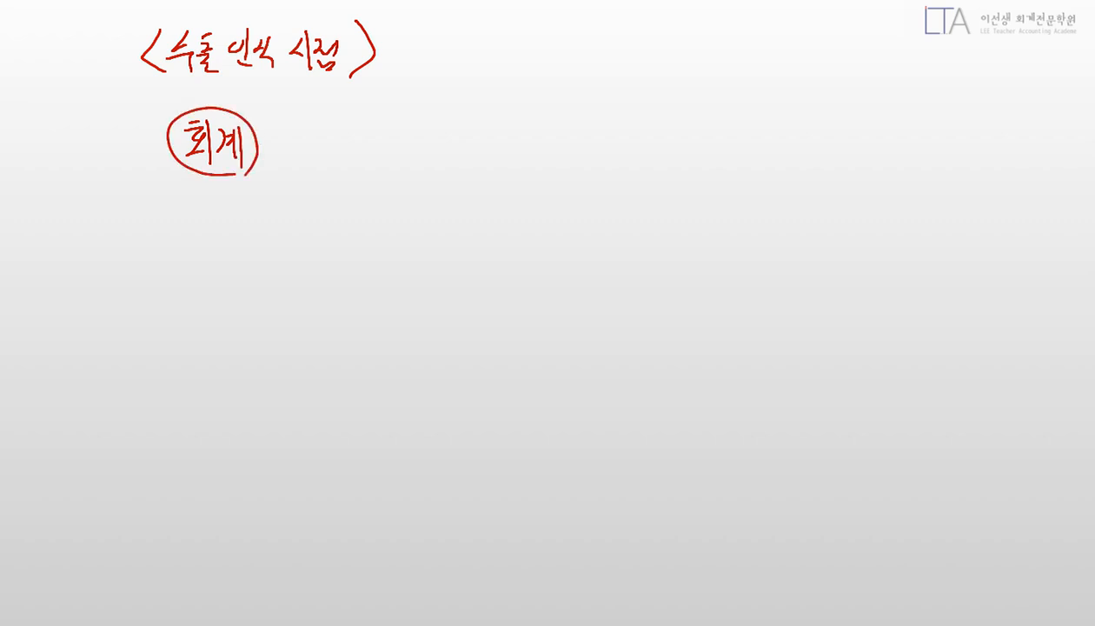
pyautogui.moveTo(184, 217); pyautogui.dragTo(174, 236)
pyautogui.moveTo(180, 226); pyautogui.dragTo(199, 253)
pyautogui.moveTo(179, 245)
pyautogui.mouseDown()
pyautogui.moveTo(200, 258)
pyautogui.moveTo(216, 222)
pyautogui.mouseUp()
pyautogui.moveTo(212, 226)
pyautogui.mouseDown()
pyautogui.moveTo(203, 244)
pyautogui.moveTo(222, 226)
pyautogui.mouseUp()
pyautogui.moveTo(214, 241)
pyautogui.mouseDown()
pyautogui.moveTo(222, 257)
pyautogui.moveTo(231, 237)
pyautogui.mouseUp()
pyautogui.moveTo(240, 216)
pyautogui.mouseDown()
pyautogui.moveTo(242, 248)
pyautogui.moveTo(276, 262)
pyautogui.moveTo(257, 272)
pyautogui.mouseUp()
# Step: Handwrite a circled 부가 beside the 회계 column and write 원칙 underneath it
pyautogui.moveTo(526, 104); pyautogui.dragTo(535, 121)
pyautogui.moveTo(528, 111); pyautogui.dragTo(550, 122)
pyautogui.moveTo(545, 123)
pyautogui.mouseDown()
pyautogui.moveTo(546, 139)
pyautogui.moveTo(556, 138)
pyautogui.mouseUp()
pyautogui.moveTo(570, 108); pyautogui.dragTo(570, 139)
pyautogui.moveTo(571, 127)
pyautogui.mouseDown()
pyautogui.moveTo(581, 125)
pyautogui.moveTo(582, 152)
pyautogui.mouseUp()
pyautogui.moveTo(492, 200); pyautogui.dragTo(502, 210)
pyautogui.moveTo(492, 214); pyautogui.dragTo(506, 230)
pyautogui.moveTo(497, 225)
pyautogui.mouseDown()
pyautogui.moveTo(513, 236)
pyautogui.moveTo(519, 208)
pyautogui.mouseUp()
pyautogui.moveTo(509, 214); pyautogui.dragTo(520, 212)
pyautogui.moveTo(515, 213)
pyautogui.mouseDown()
pyautogui.moveTo(509, 224)
pyautogui.moveTo(524, 217)
pyautogui.mouseUp()
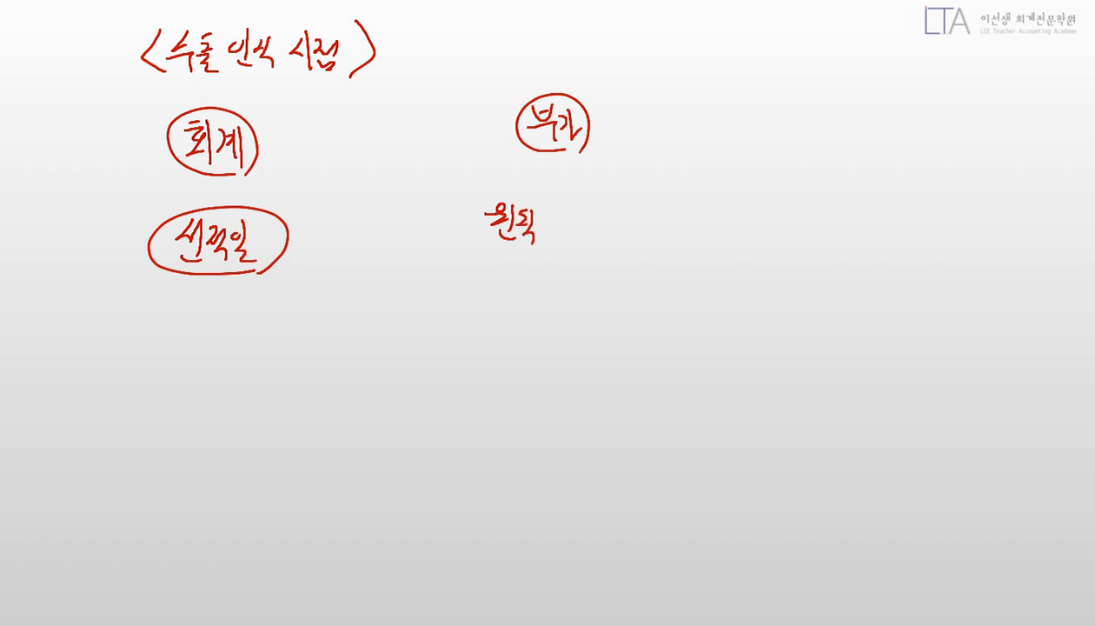
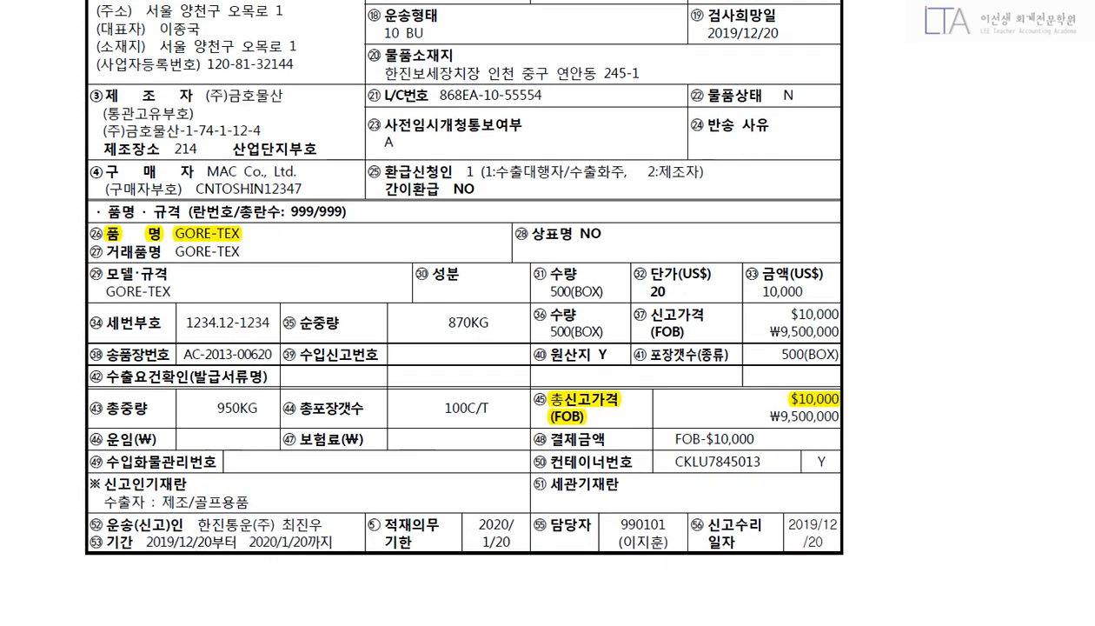
# Step: In the problem PDF's 23회 ㈜은성 problem, highlight the task title, the 2019-12-15 date, 맡기신금액 and USD 1,000.00
pyautogui.scroll(-9, 464, 330)
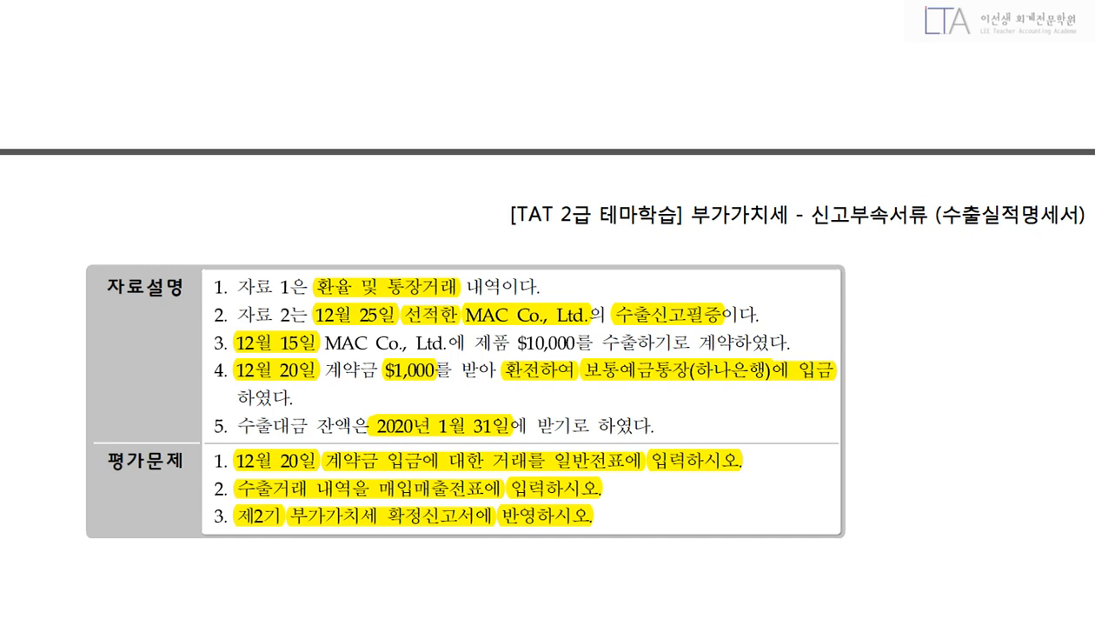
pyautogui.scroll(10, 547, 348)
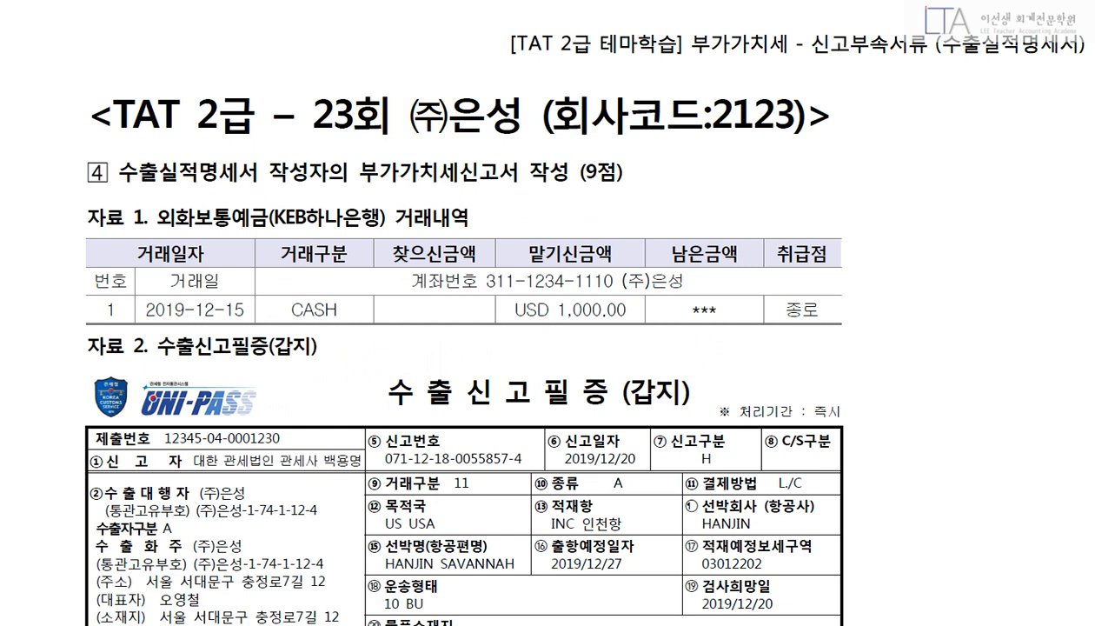
pyautogui.moveTo(117, 171); pyautogui.dragTo(566, 170)
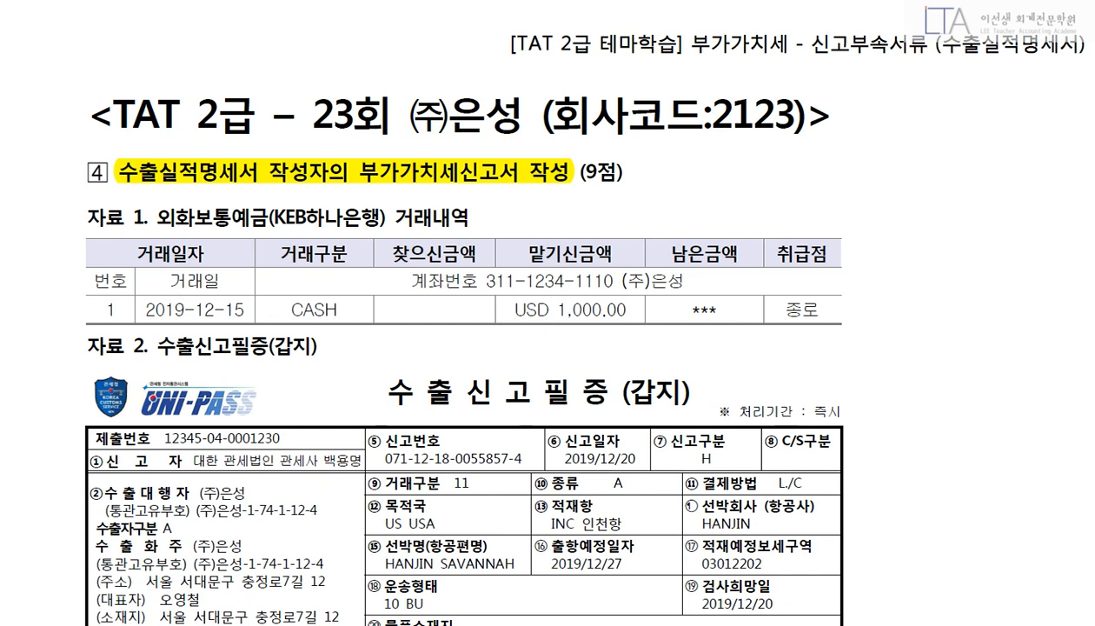
pyautogui.moveTo(142, 309); pyautogui.dragTo(245, 310)
pyautogui.moveTo(528, 252); pyautogui.dragTo(611, 252)
pyautogui.moveTo(513, 309); pyautogui.dragTo(627, 310)
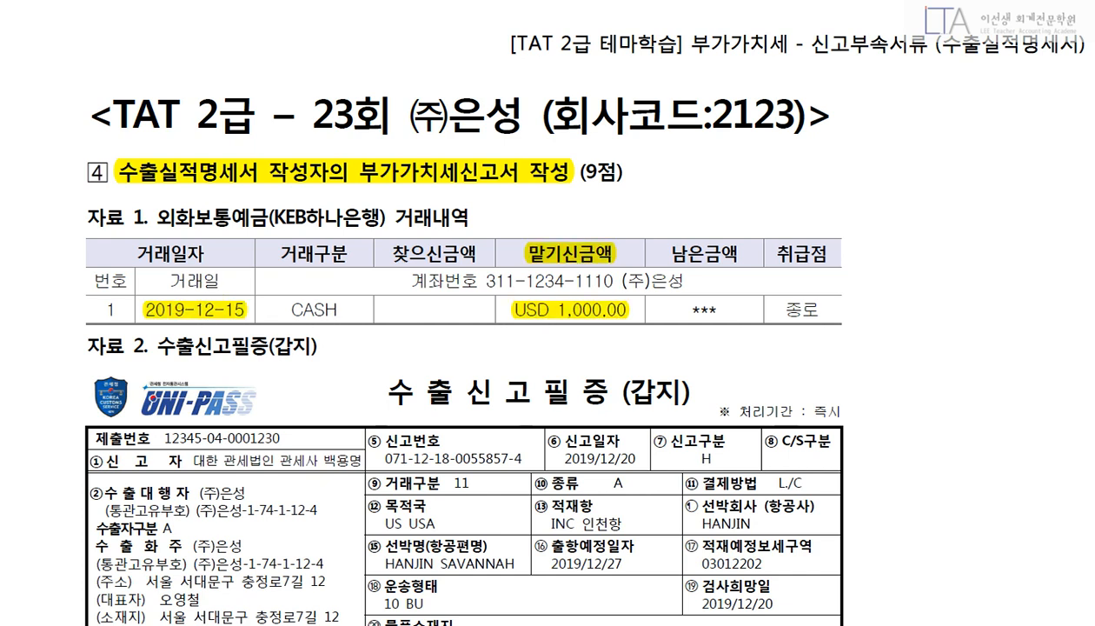
# Step: Highlight the three 평가문제 instructions of the ㈜은성 problem, covering 매입매출자료, 수출실적명세서 and the 제2기 확정신고서
pyautogui.press('pageup')
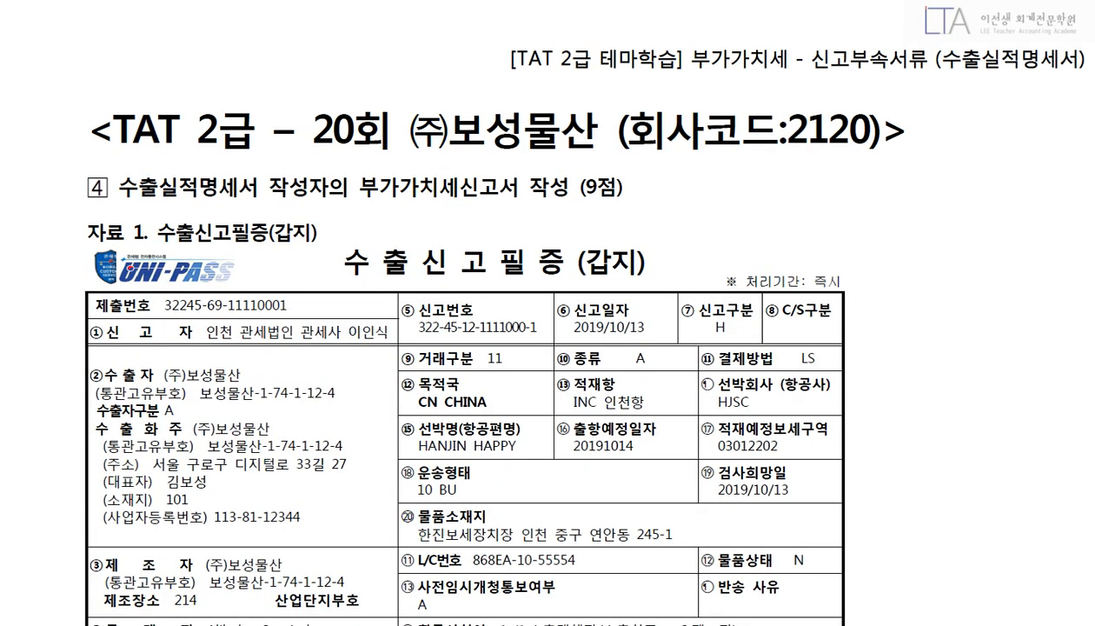
pyautogui.press('pagedown')
pyautogui.scroll(-10, 465, 313)
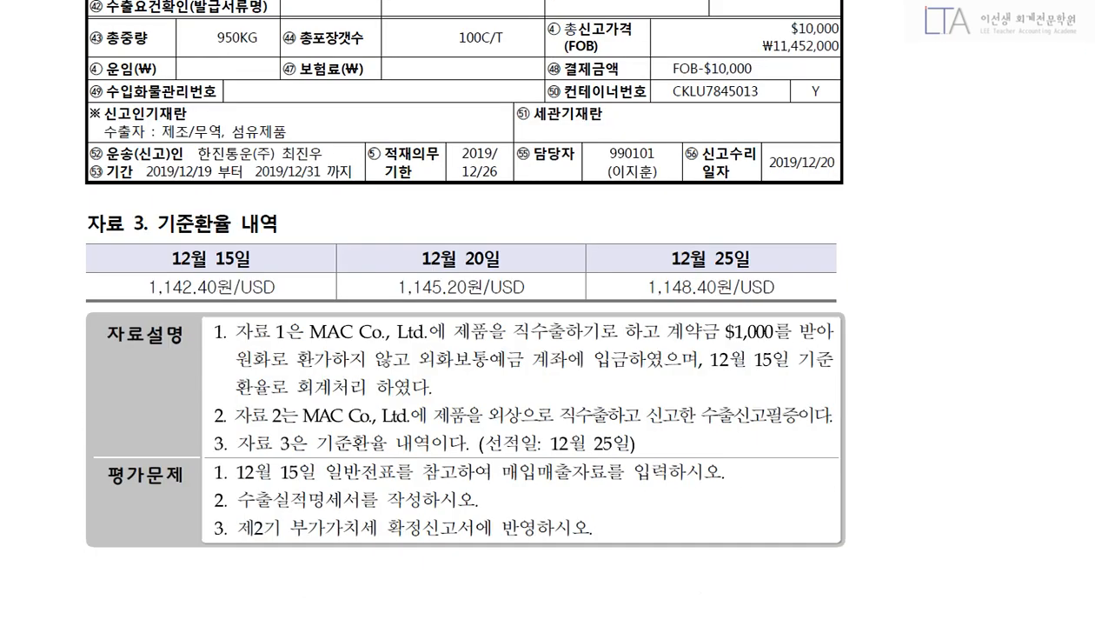
pyautogui.moveTo(237, 472); pyautogui.dragTo(724, 472)
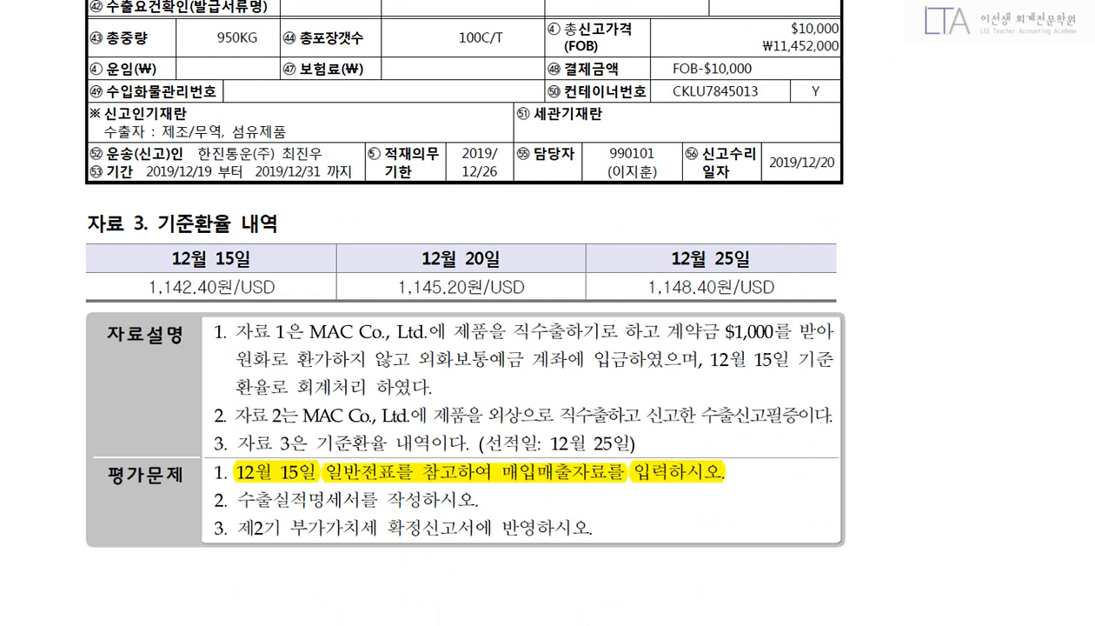
pyautogui.moveTo(235, 499); pyautogui.dragTo(478, 500)
pyautogui.moveTo(234, 528); pyautogui.dragTo(592, 528)
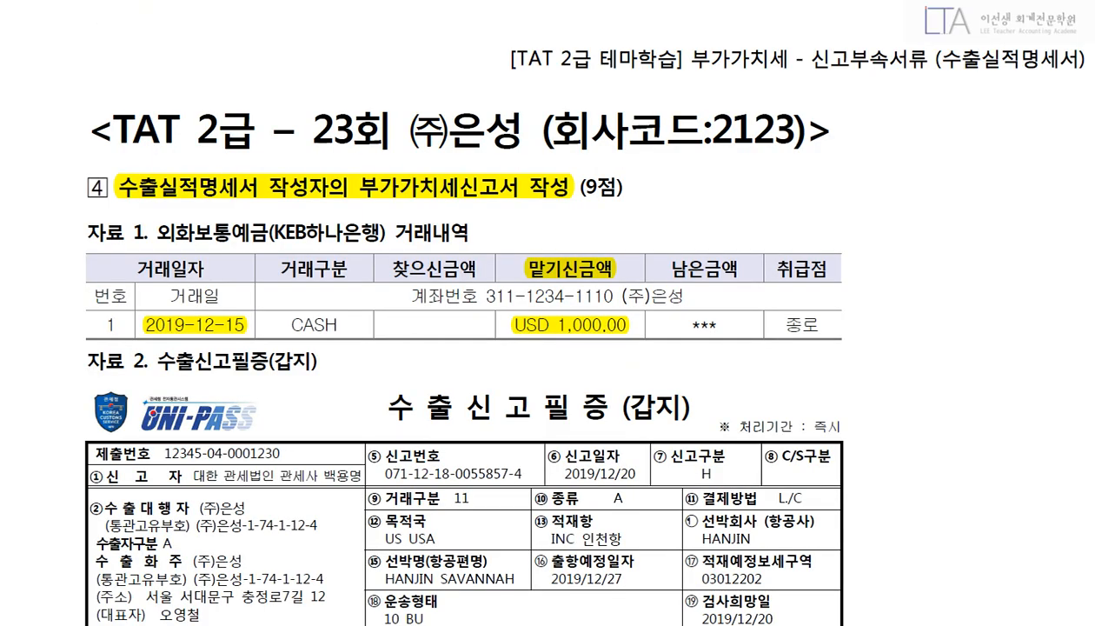
# Step: In 자료설명 1, highlight 계약금 $1,000를 받아, 원화로 환가하지 않고, 입금 and 12월 15일 기준환율로 회계처리 하였다
pyautogui.scroll(-1, 547, 348)
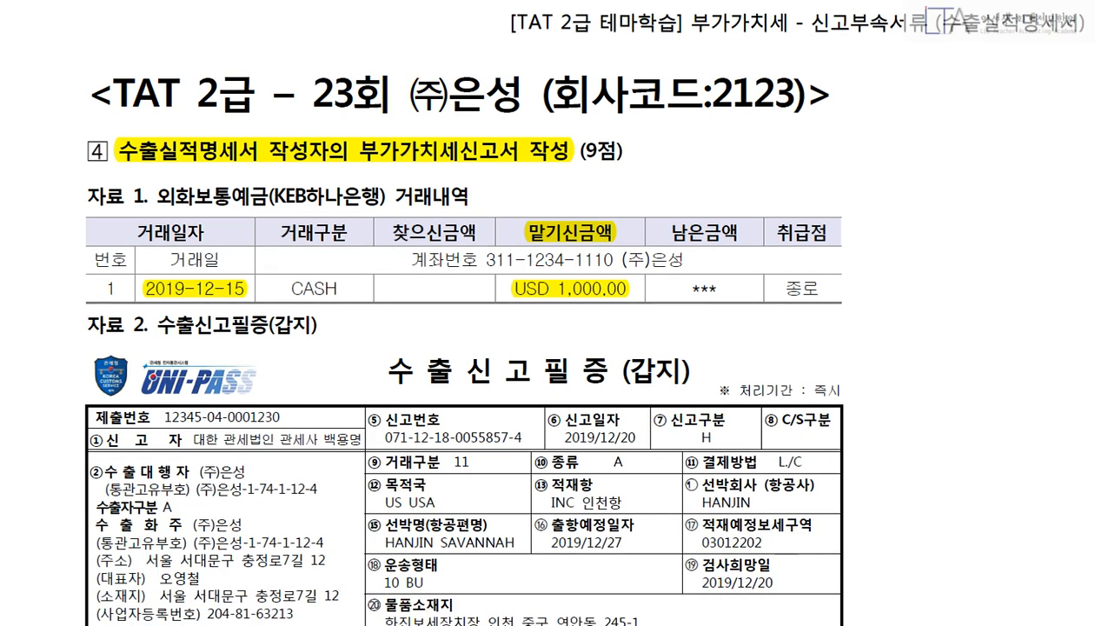
pyautogui.moveTo(493, 269); pyautogui.dragTo(605, 308)
pyautogui.press('Escape')
pyautogui.scroll(-10, 460, 313)
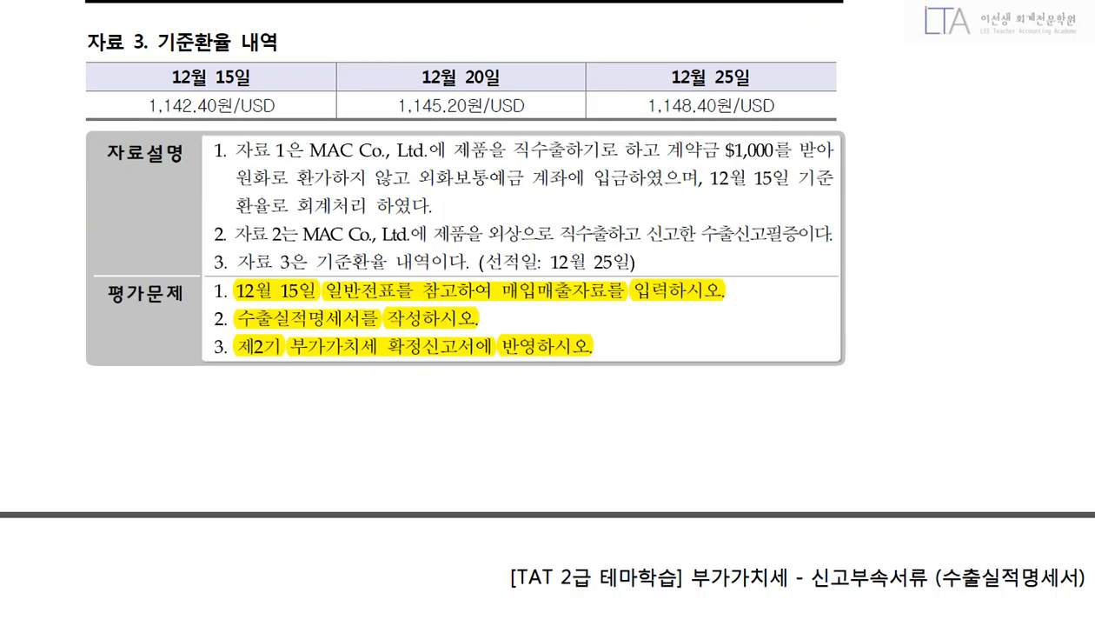
pyautogui.scroll(1, 460, 313)
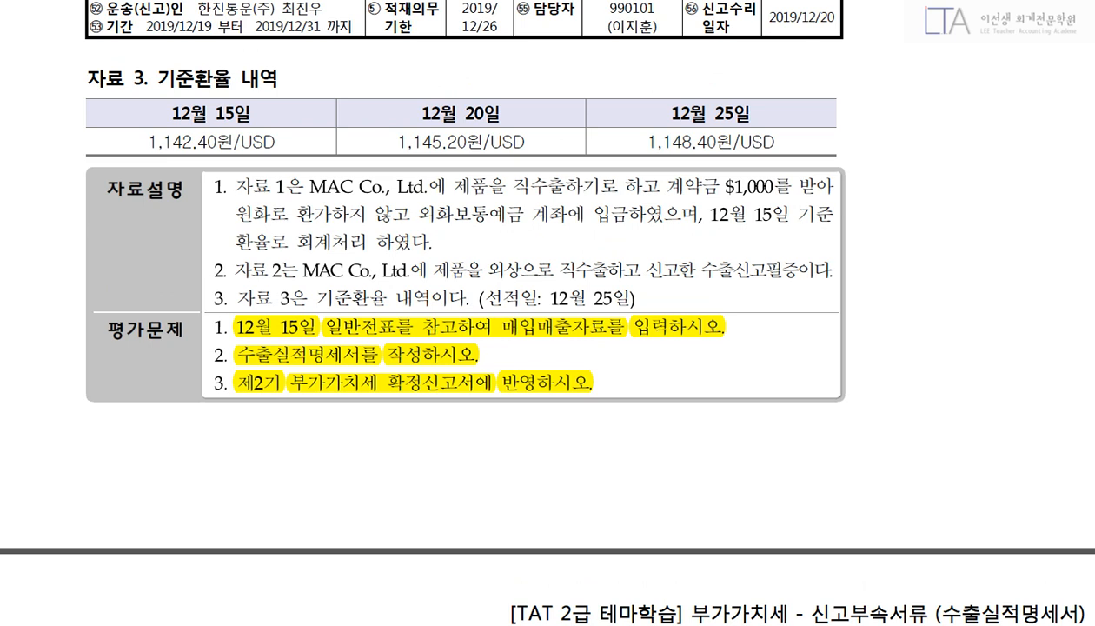
pyautogui.moveTo(659, 185); pyautogui.dragTo(836, 185)
pyautogui.moveTo(230, 213); pyautogui.dragTo(406, 214)
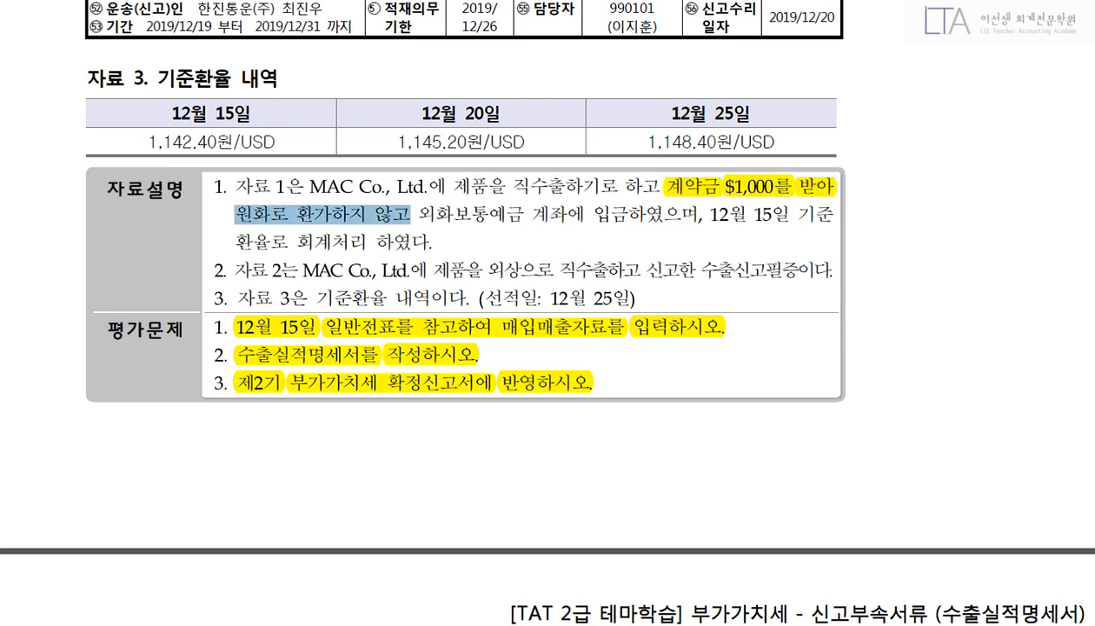
pyautogui.moveTo(589, 214); pyautogui.dragTo(631, 214)
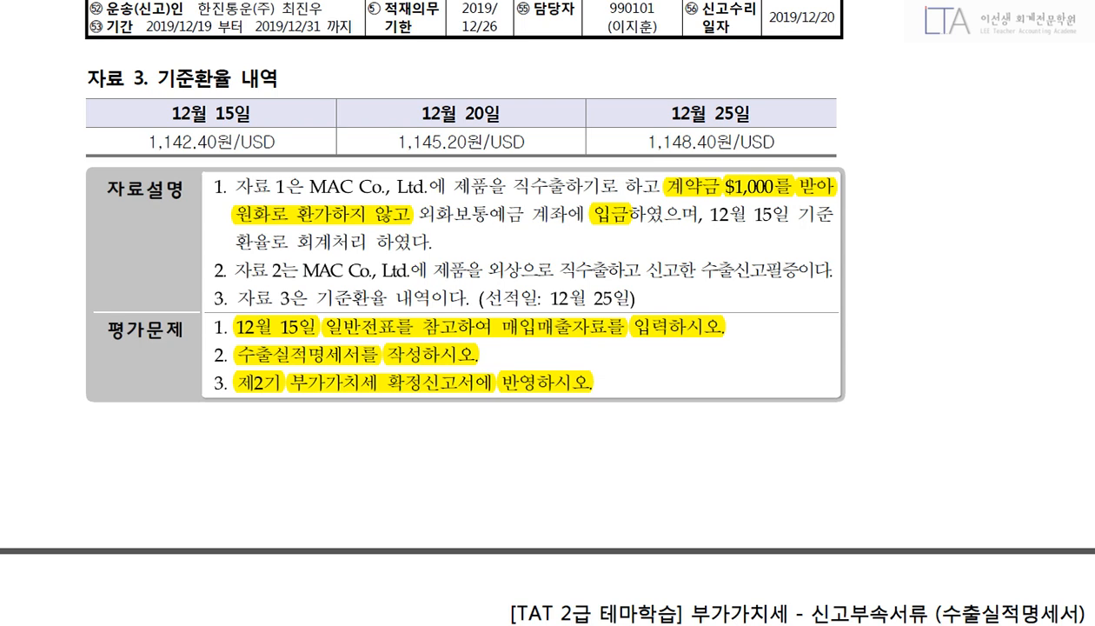
pyautogui.moveTo(706, 214); pyautogui.dragTo(836, 214)
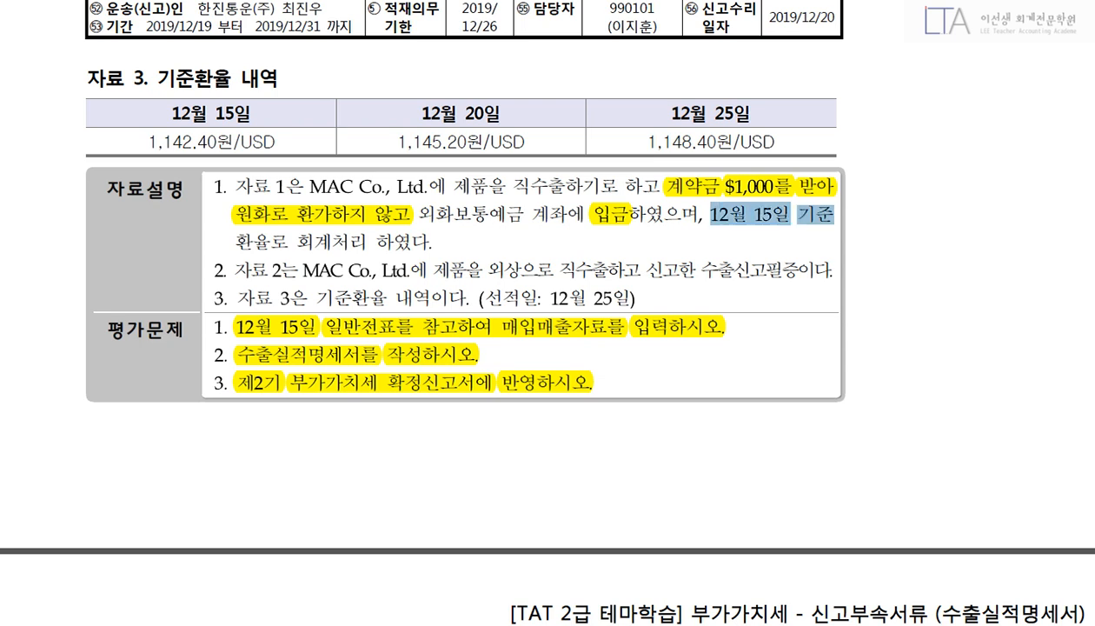
pyautogui.moveTo(233, 241); pyautogui.dragTo(429, 241)
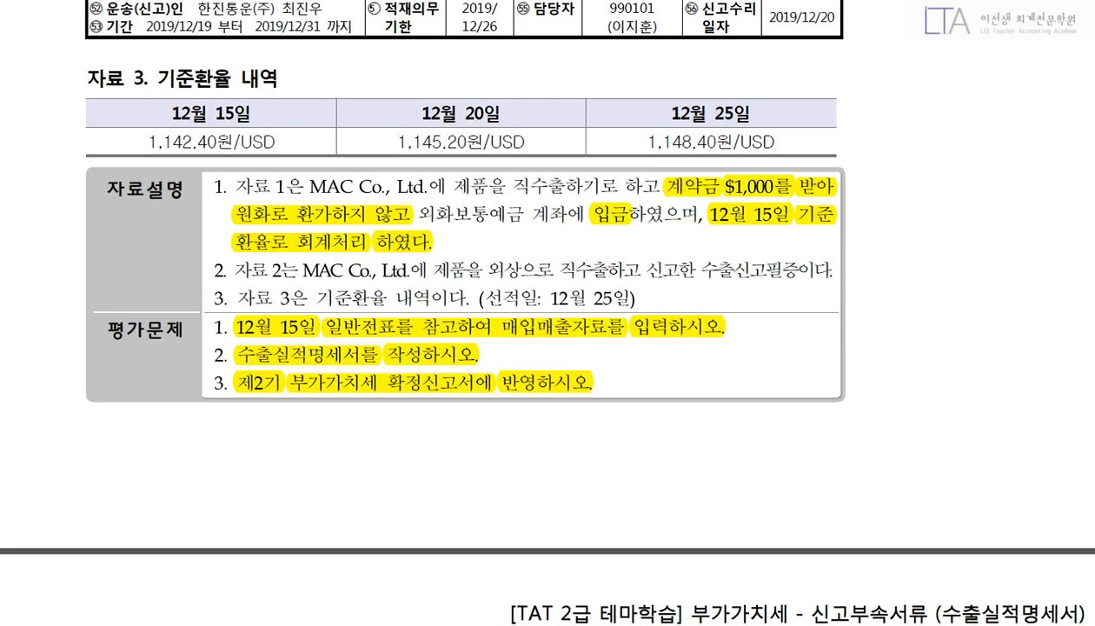
# Step: Highlight 외상으로 직수출하고 in 자료설명 2 and the 12월 25일 rate of 1,148.40 in the 기준환율 table
pyautogui.scroll(1, 548, 313)
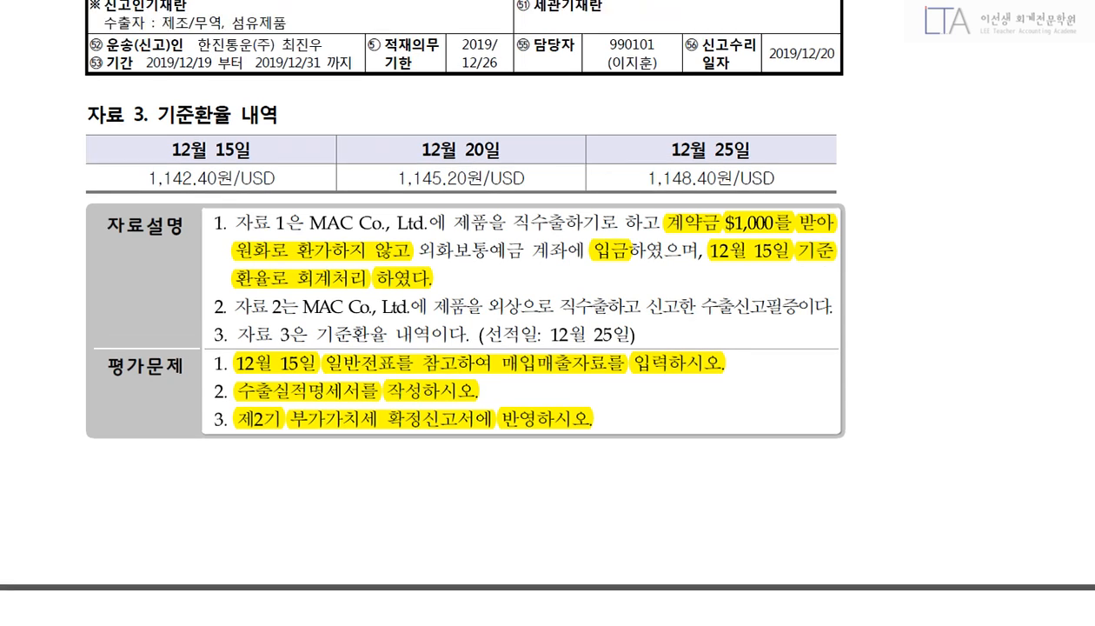
pyautogui.moveTo(486, 306); pyautogui.dragTo(642, 306)
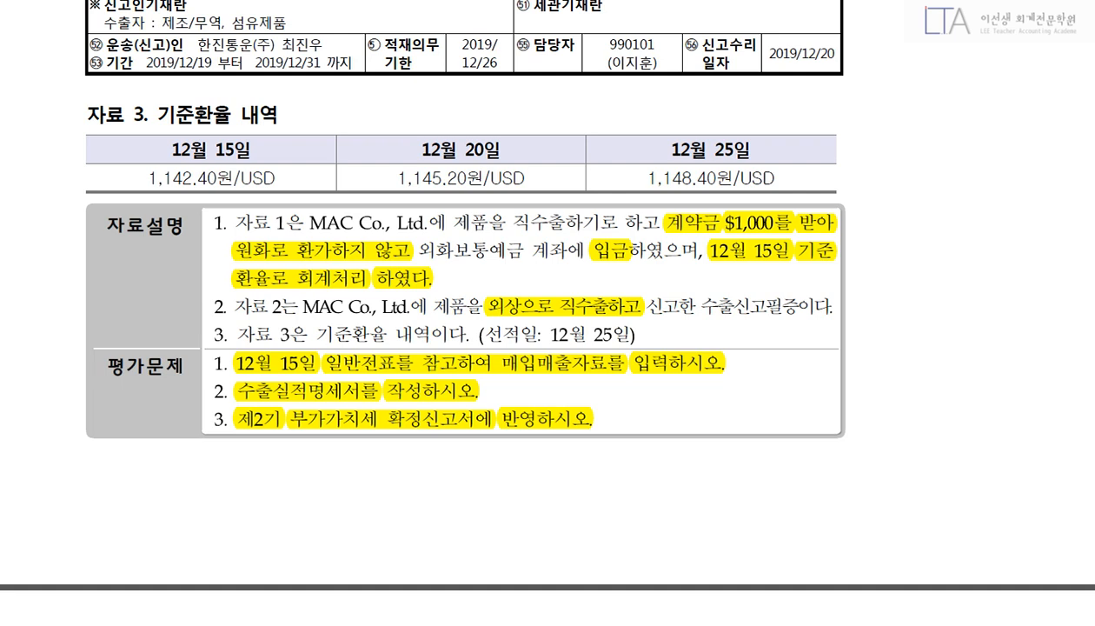
pyautogui.scroll(1, 547, 313)
pyautogui.moveTo(666, 185); pyautogui.dragTo(753, 185)
pyautogui.moveTo(645, 214); pyautogui.dragTo(716, 214)
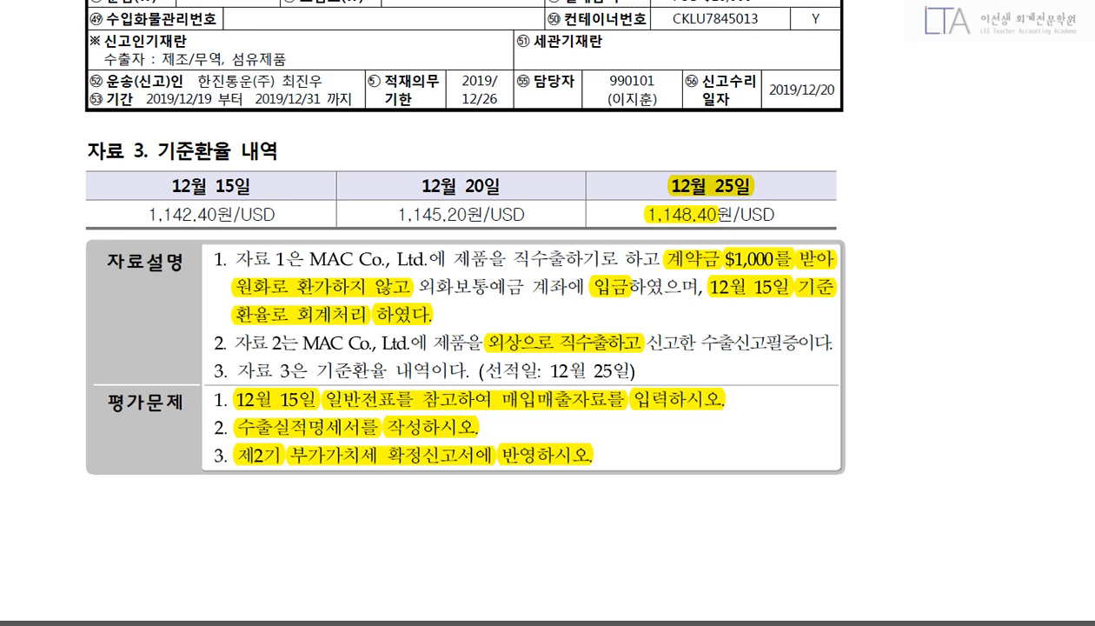
# Step: In the 수출신고필증, highlight 결제금액 and its value FOB-$10,000, marking the cell with a temporary box that is cleared
pyautogui.scroll(5, 458, 309)
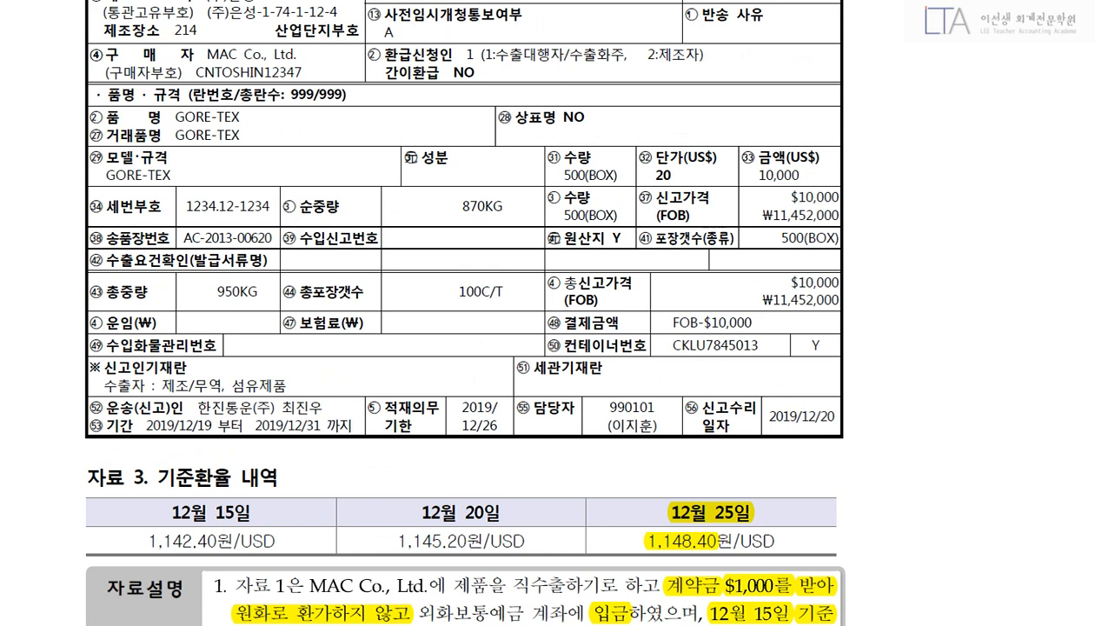
pyautogui.moveTo(564, 323); pyautogui.dragTo(754, 322)
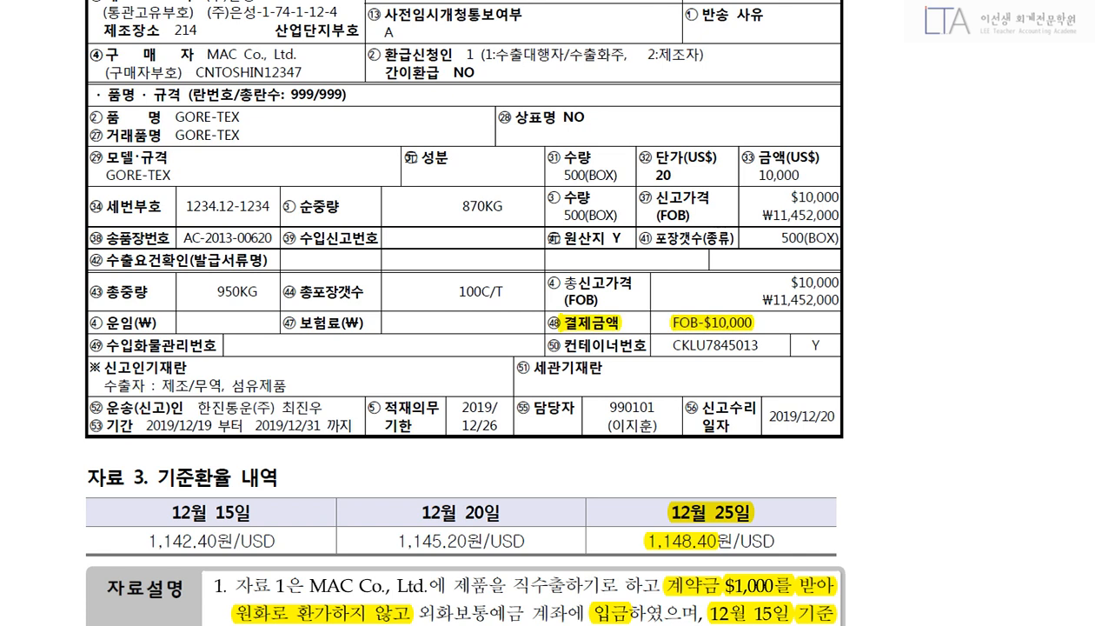
pyautogui.moveTo(541, 308); pyautogui.dragTo(762, 336)
pyautogui.press('Escape')
pyautogui.scroll(3, 465, 313)
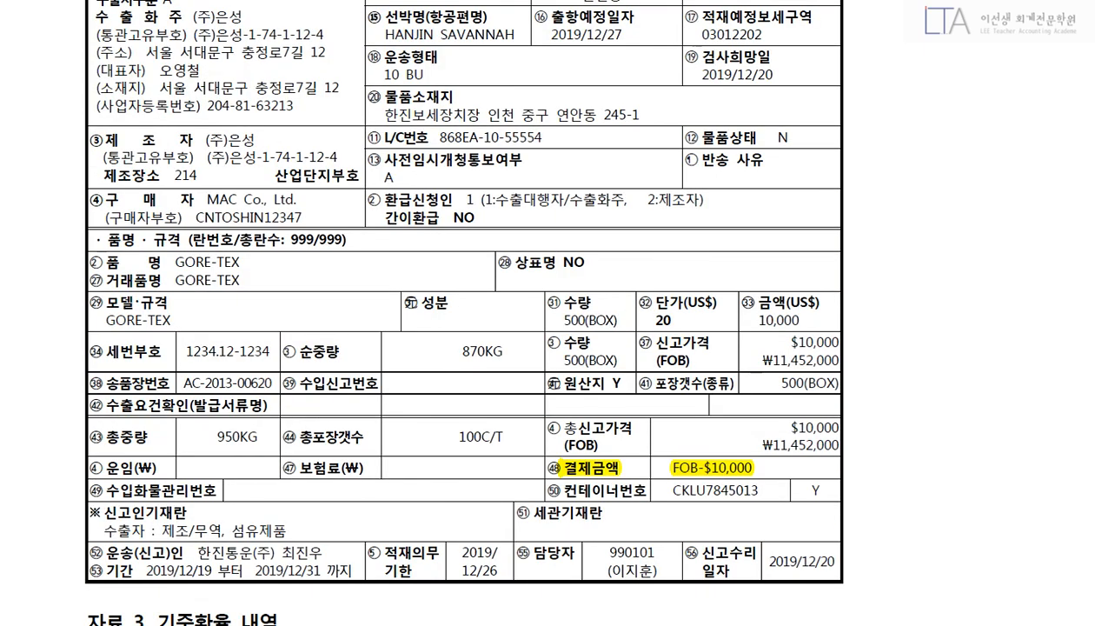
pyautogui.moveTo(176, 263); pyautogui.dragTo(241, 262)
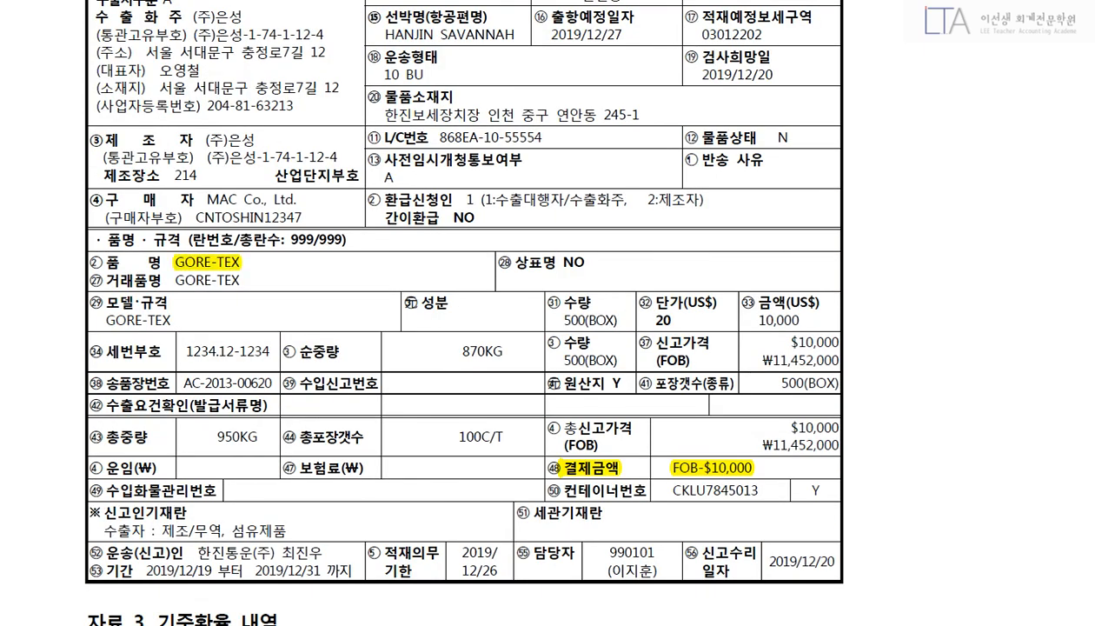
pyautogui.scroll(2, 465, 313)
pyautogui.scroll(2, 465, 313)
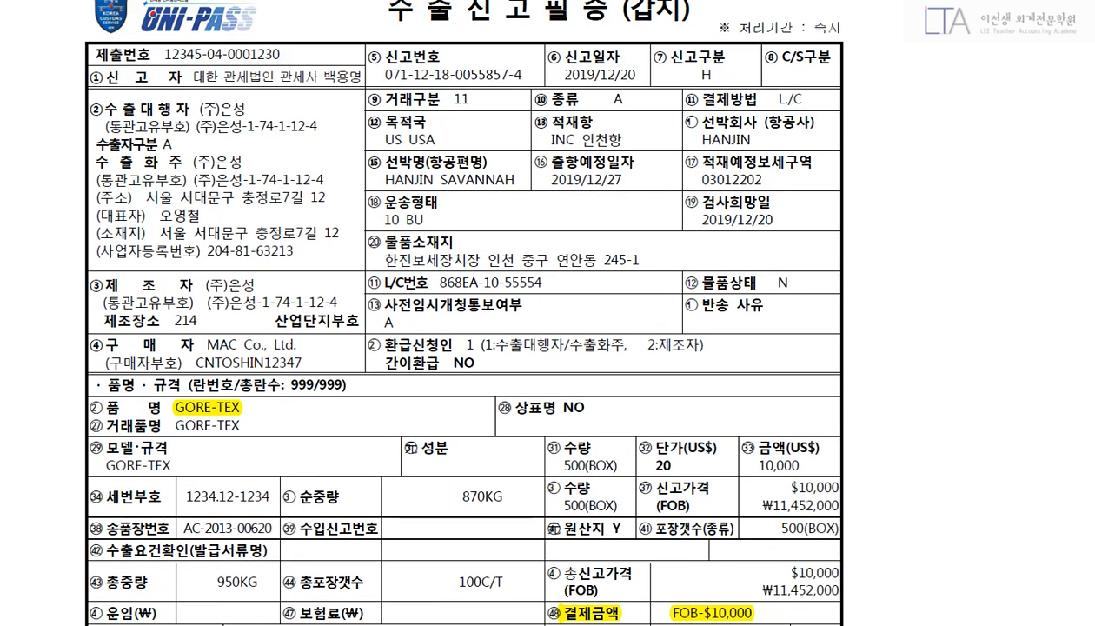
pyautogui.scroll(1, 465, 313)
pyautogui.moveTo(383, 110); pyautogui.dragTo(522, 111)
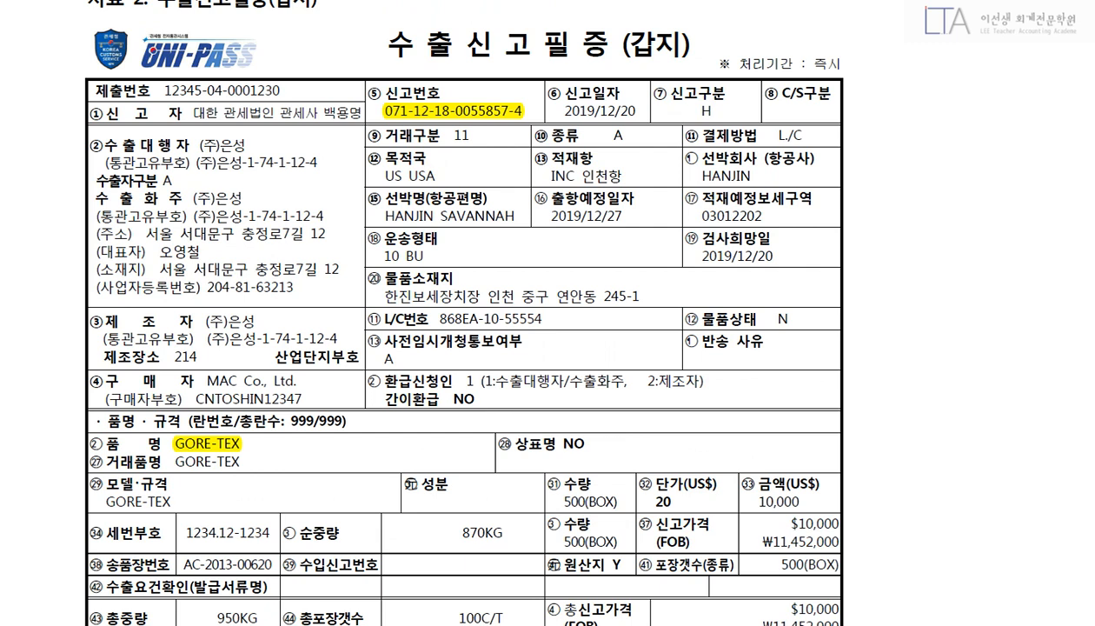
# Step: Switch to the accounting program and open ㈜은성's 수출실적명세서 for the period October to December 2019
pyautogui.scroll(-5, 465, 313)
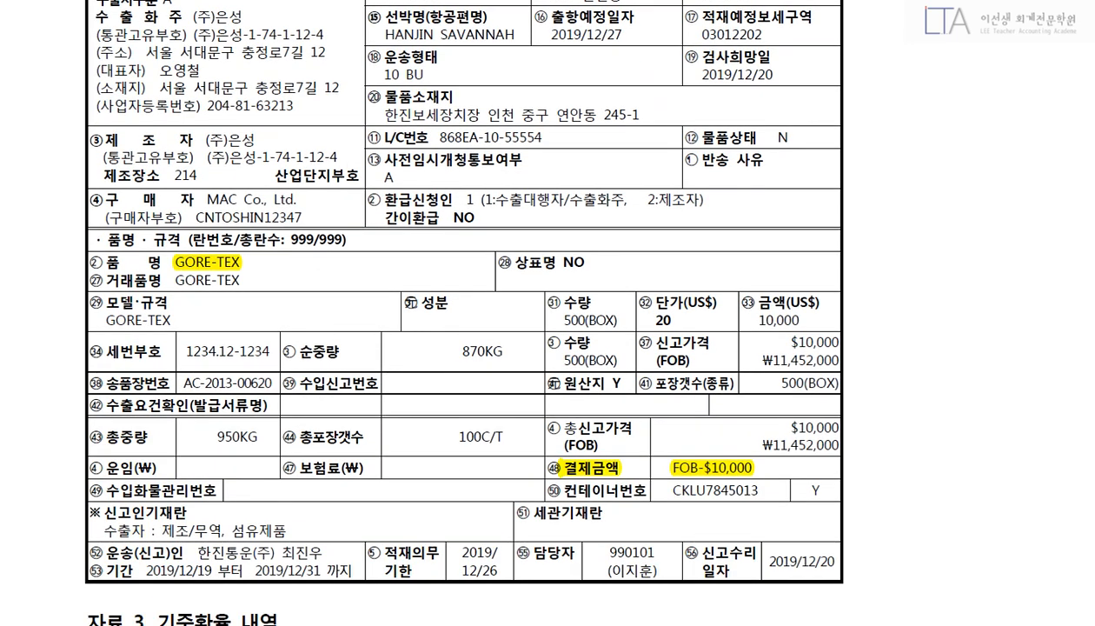
pyautogui.scroll(-2, 465, 313)
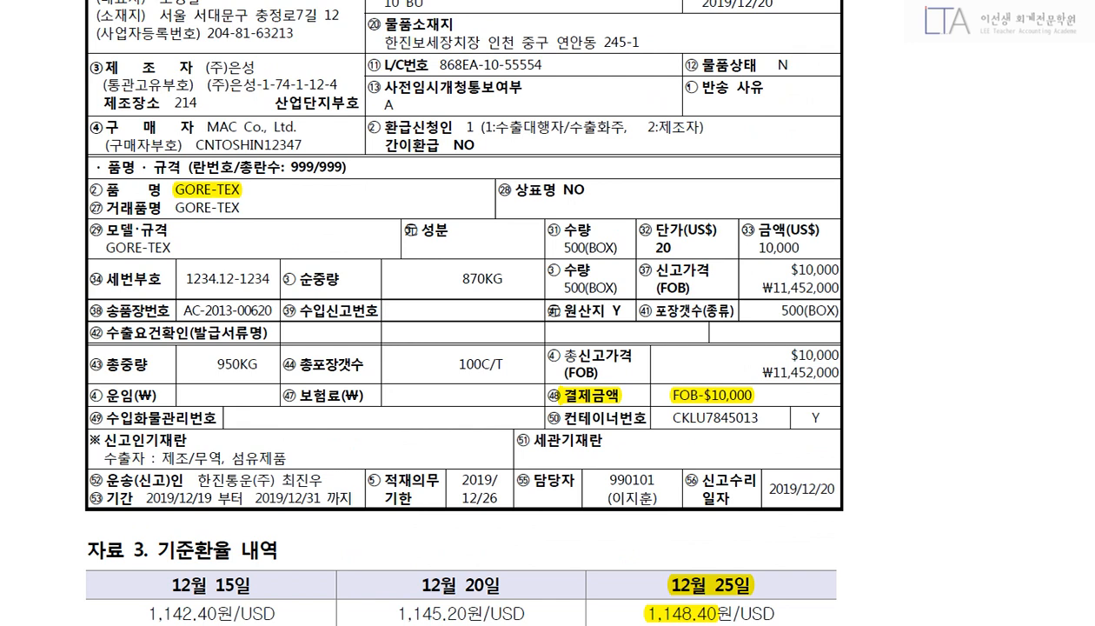
pyautogui.hotkey('alt', 'Tab')
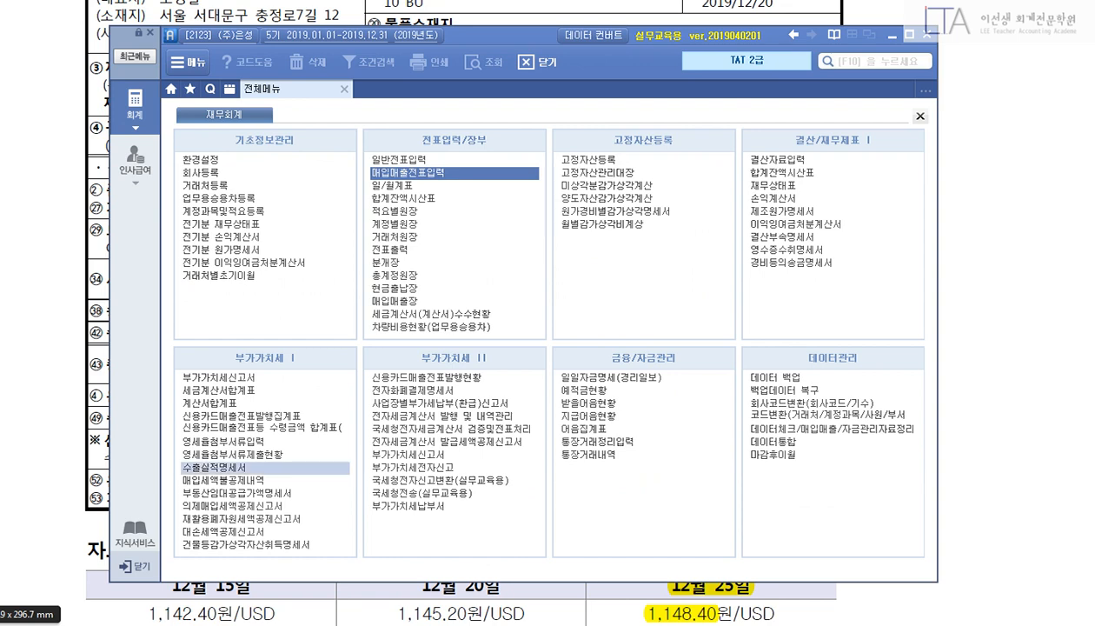
pyautogui.click(265, 468)
pyautogui.write('10')
pyautogui.press('Return')
pyautogui.write('12')
pyautogui.press('Return')
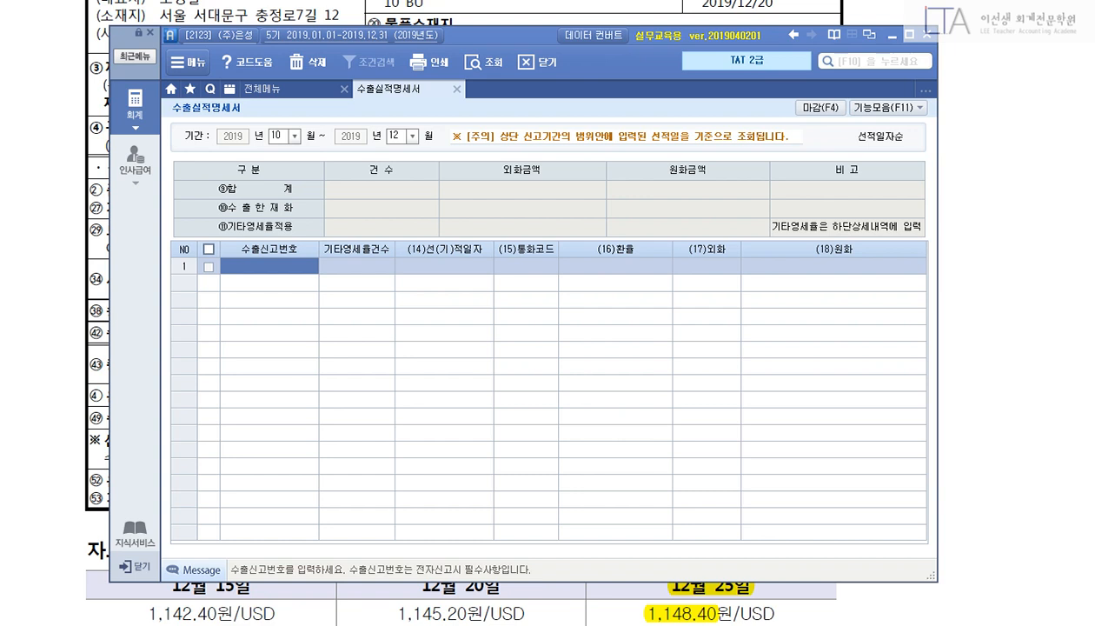
pyautogui.write('071-12-1')
pyautogui.write('8-0055857-')
pyautogui.write('4')
pyautogui.press('Return')
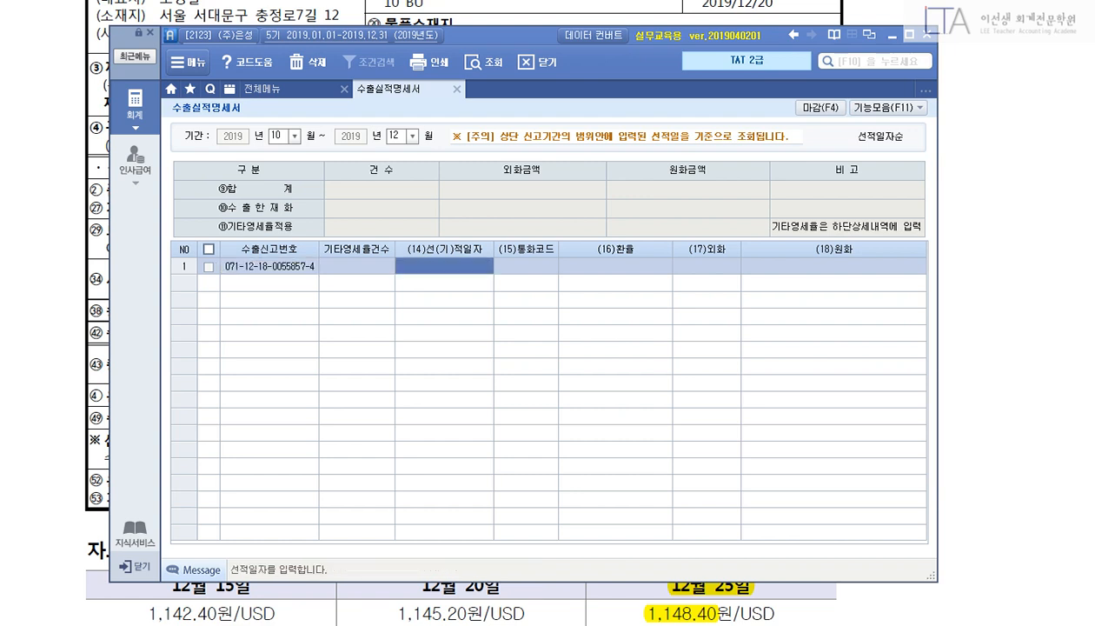
pyautogui.write('2019-')
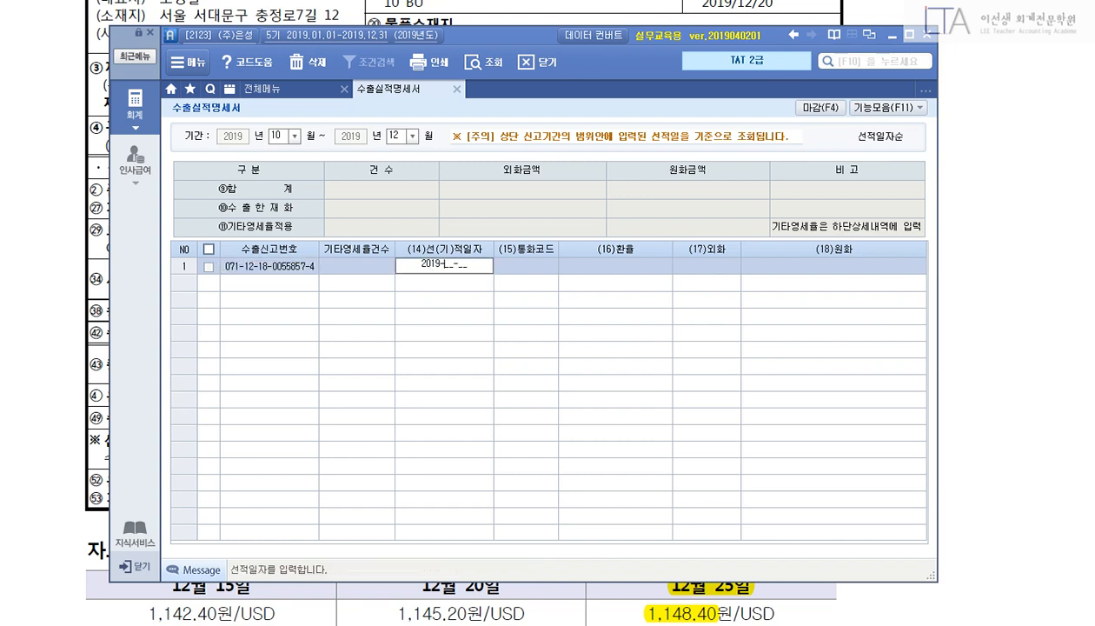
pyautogui.write('12-25')
pyautogui.press('Return')
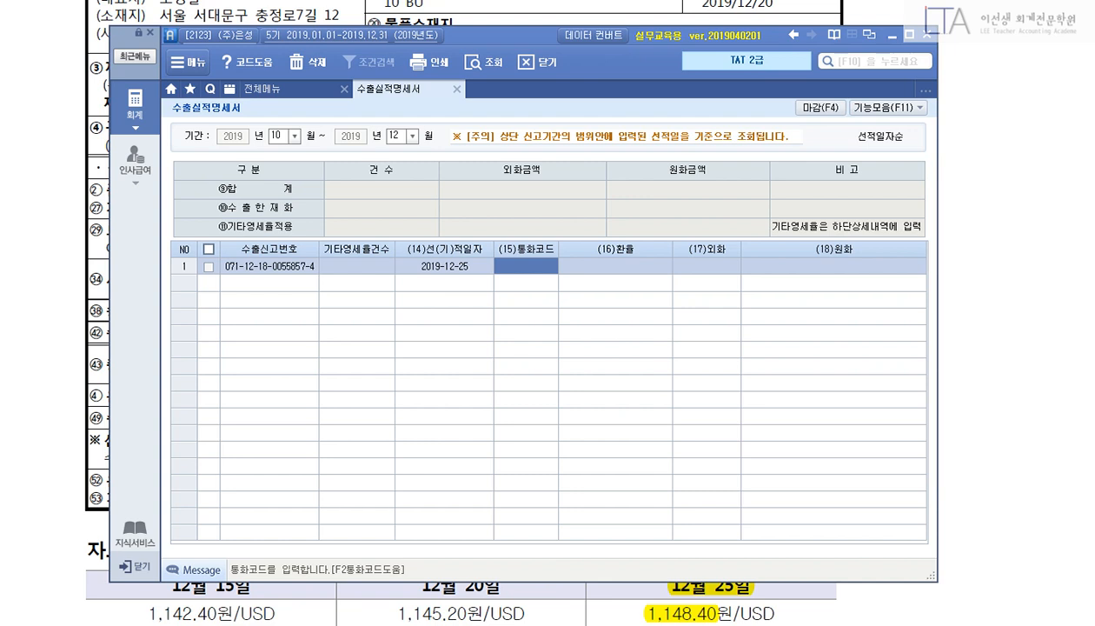
# Step: Complete the row with currency code USD, exchange rate 1,148.4 and foreign amount 10,000, and close the 수출실적명세서
pyautogui.write('ㄴ')
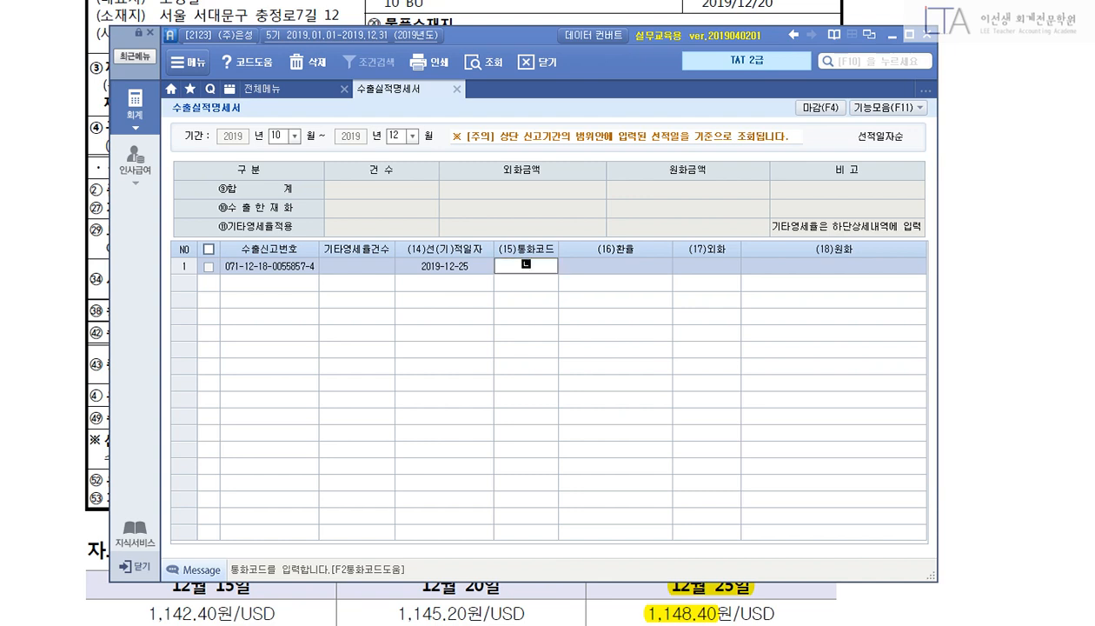
pyautogui.press('BackSpace')
pyautogui.write('USD')
pyautogui.press('Return')
pyautogui.click(615, 265)
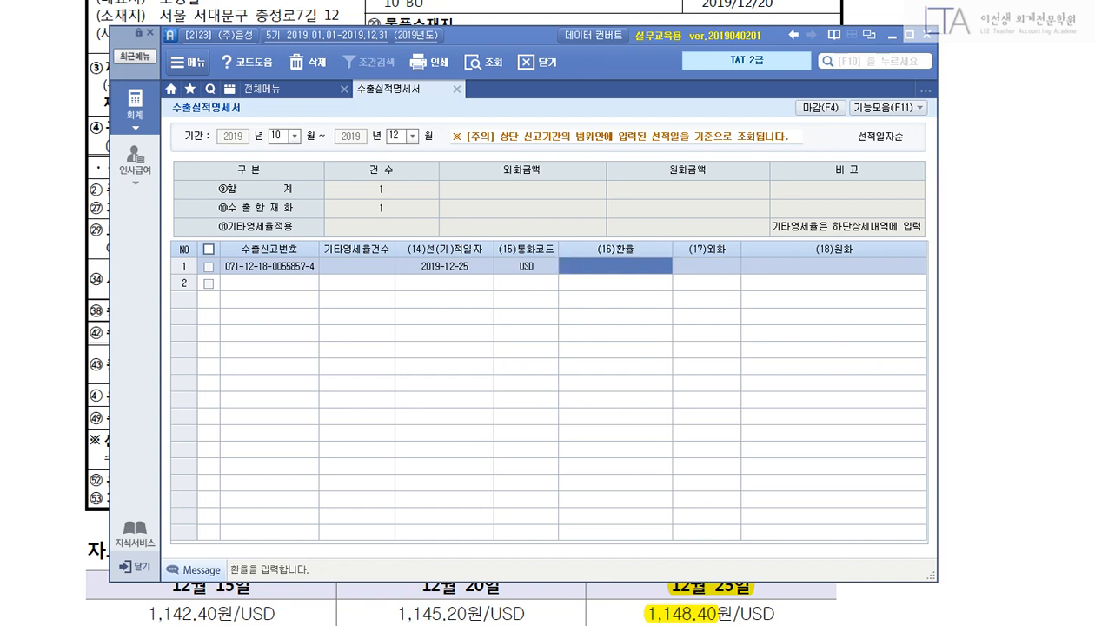
pyautogui.write('1148.4')
pyautogui.press('Return')
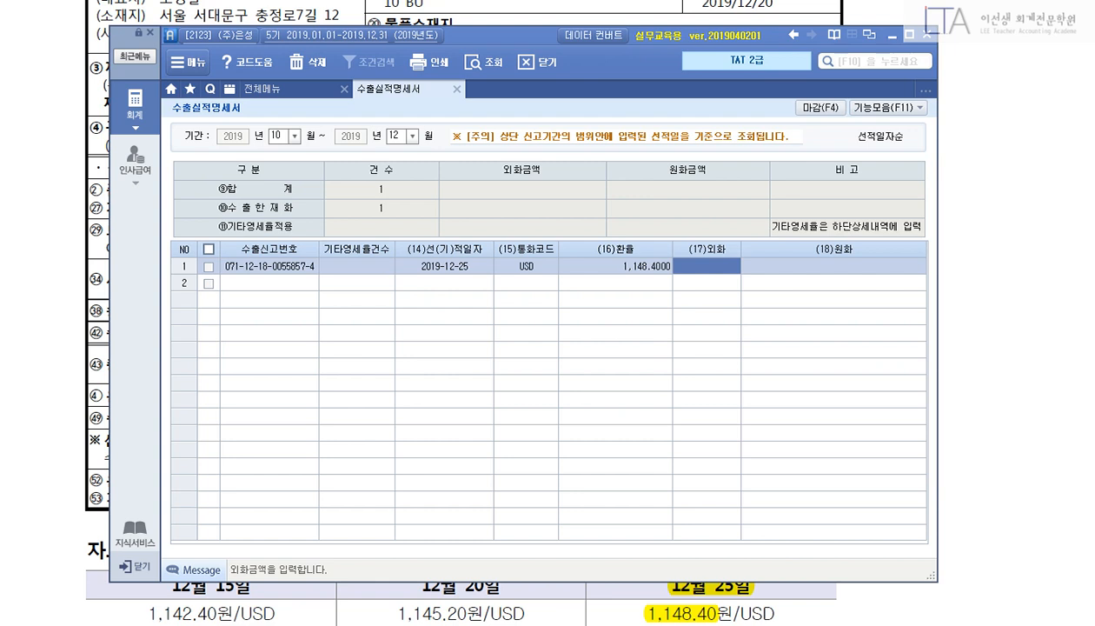
pyautogui.write('100000')
pyautogui.press('Return')
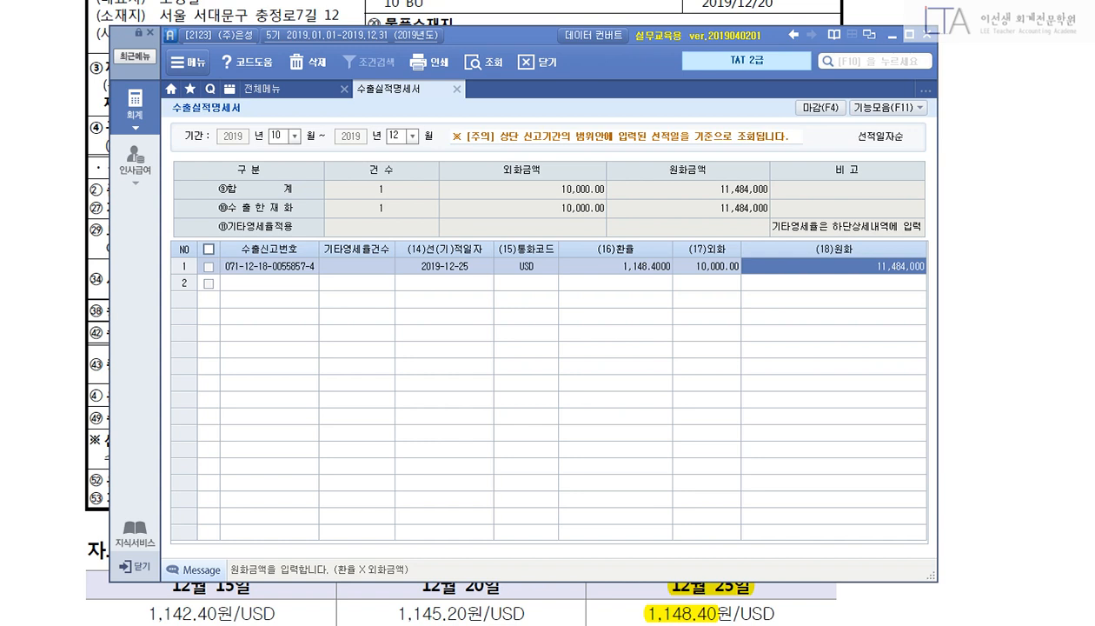
pyautogui.press('F11')
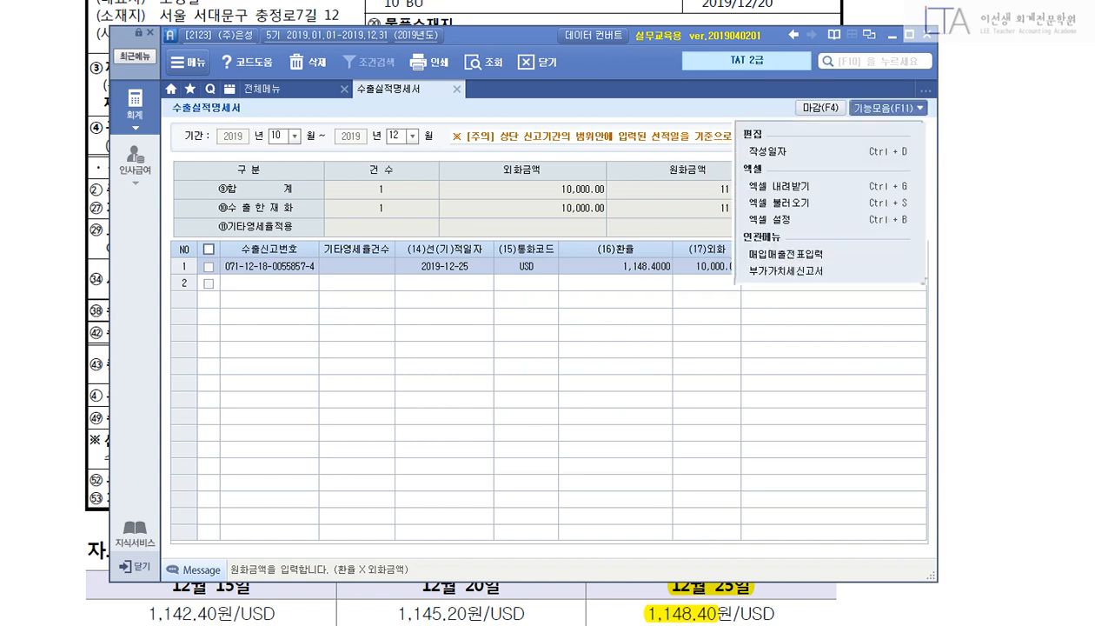
pyautogui.press('Escape')
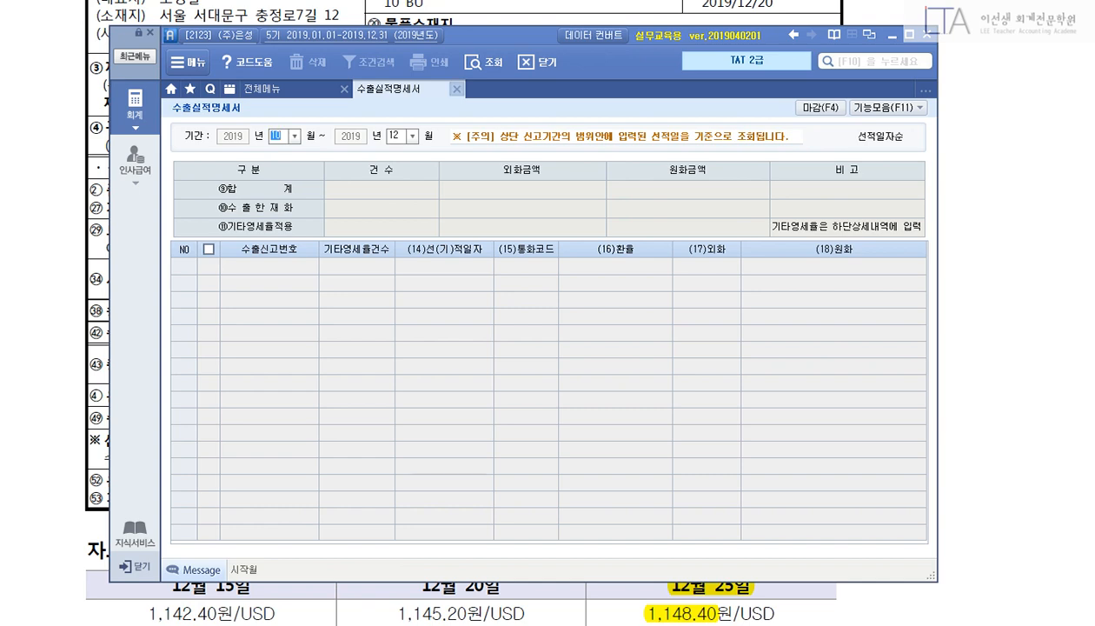
pyautogui.click(456, 89)
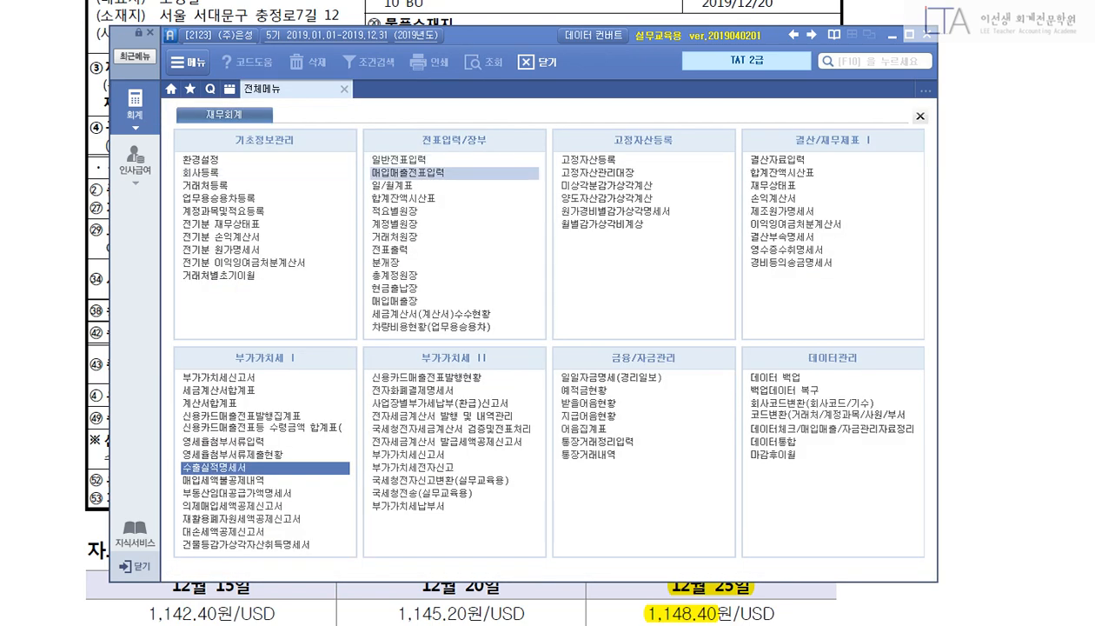
# Step: Open 일반전표입력 for December 15 and examine the 계약금 voucher recorded with 외화예금 and 선수금
pyautogui.click(398, 159)
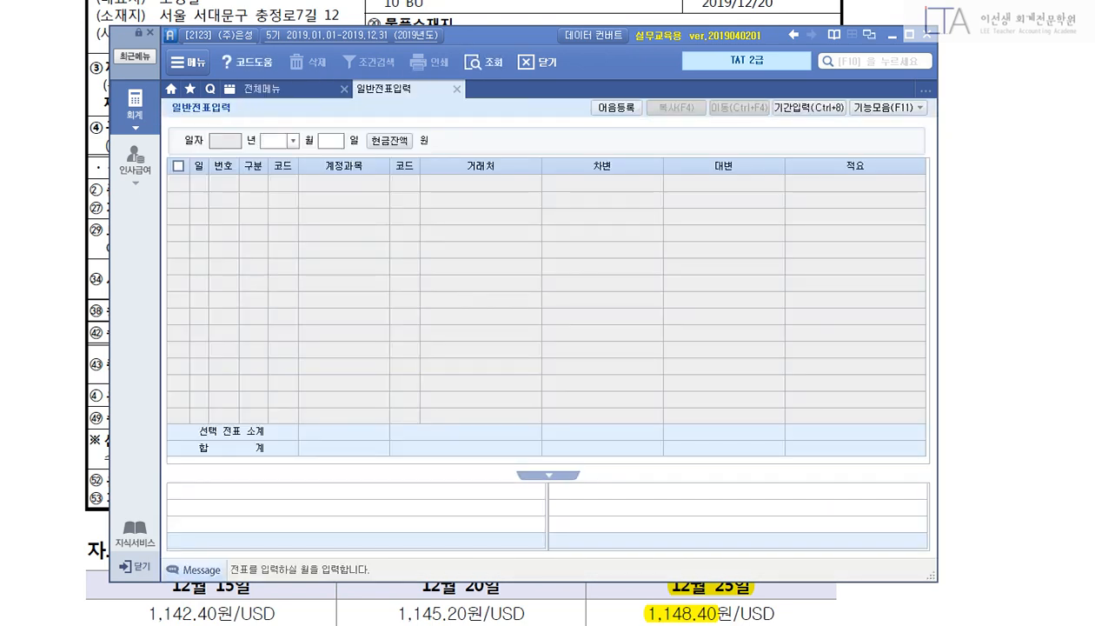
pyautogui.write('12')
pyautogui.press('Return')
pyautogui.write('15')
pyautogui.press('Return')
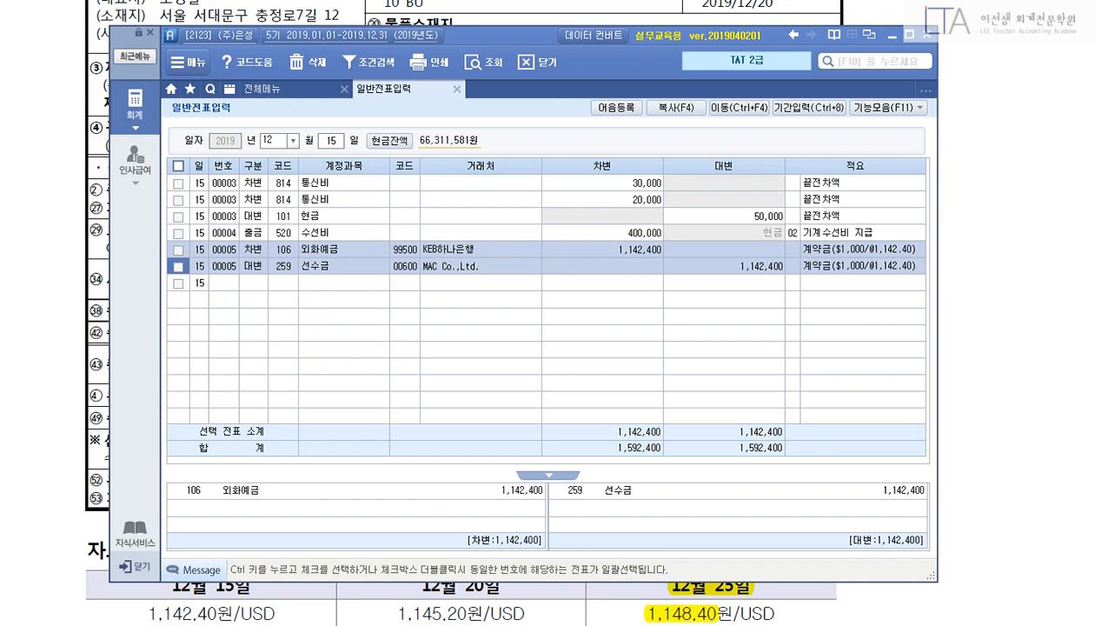
# Step: Switch to the problem document's blank note page and handwrite a circled 12/25 beside the 12/15 계약금 notes
pyautogui.hotkey('alt', 'Tab')
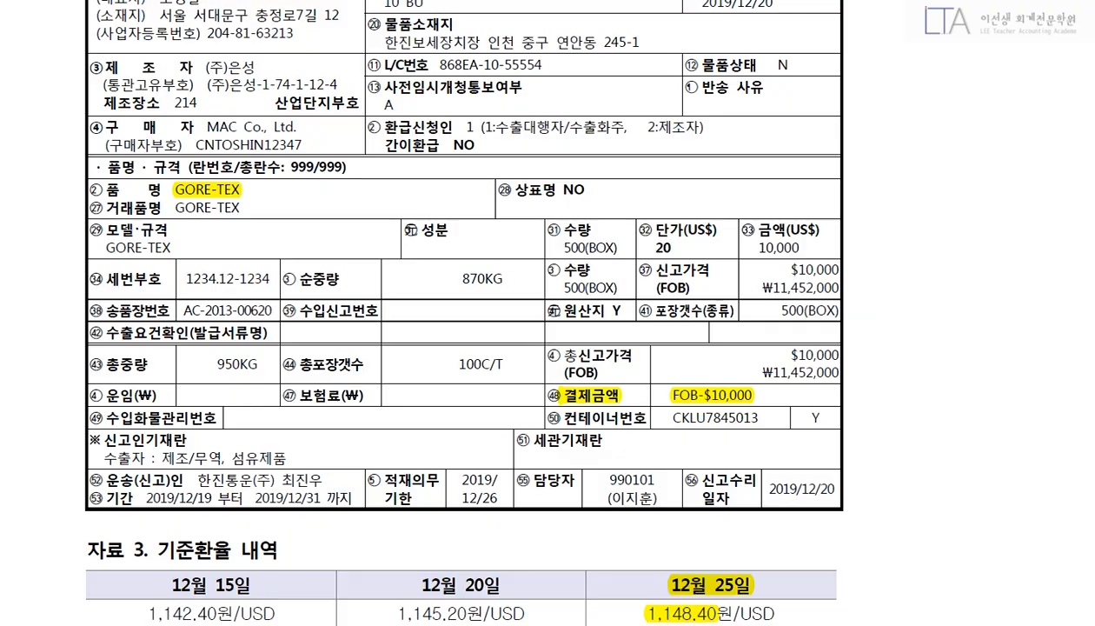
pyautogui.press('pagedown')
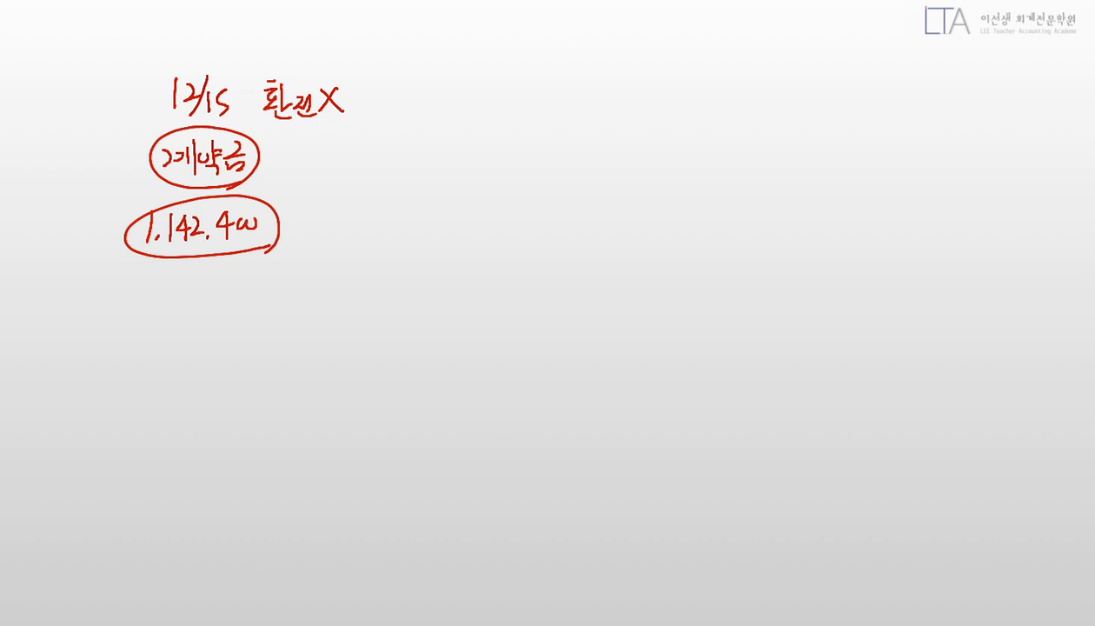
pyautogui.moveTo(530, 62); pyautogui.dragTo(532, 90)
pyautogui.moveTo(541, 70)
pyautogui.mouseDown()
pyautogui.moveTo(556, 80)
pyautogui.moveTo(545, 102)
pyautogui.moveTo(577, 101)
pyautogui.mouseUp()
pyautogui.moveTo(587, 78)
pyautogui.mouseDown()
pyautogui.moveTo(580, 106)
pyautogui.moveTo(532, 113)
pyautogui.moveTo(595, 111)
pyautogui.moveTo(541, 148)
pyautogui.moveTo(560, 146)
pyautogui.mouseUp()
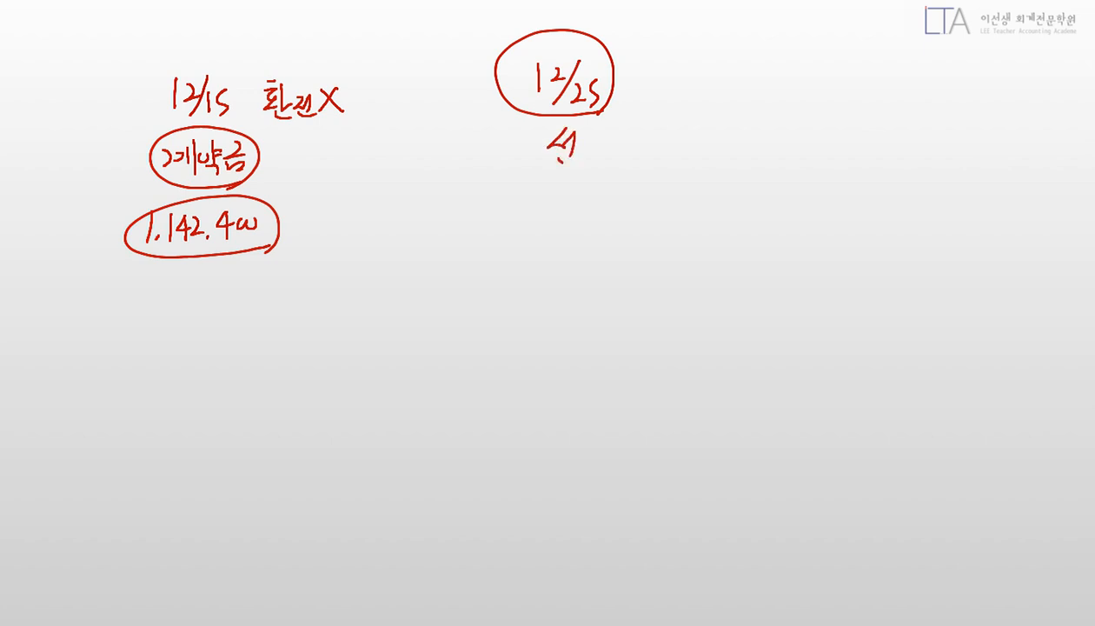
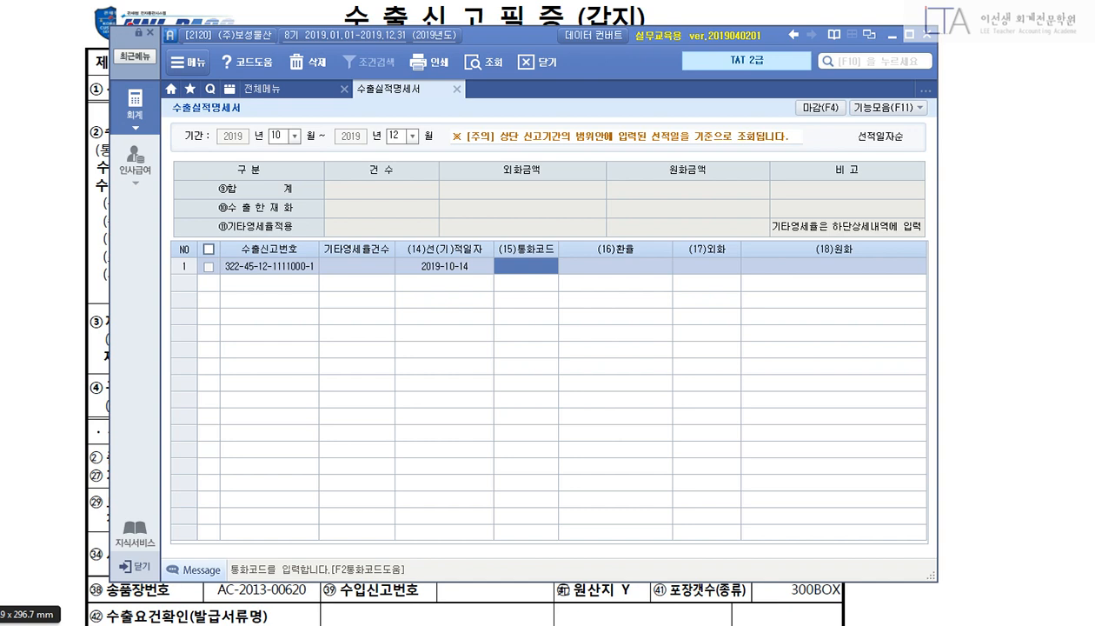
# Step: Complete ㈜보성물산's 수출실적명세서 row with currency CNY, exchange rate 169.55 and foreign amount 188,400, and close the form
pyautogui.write('QNY')
pyautogui.press('Return')
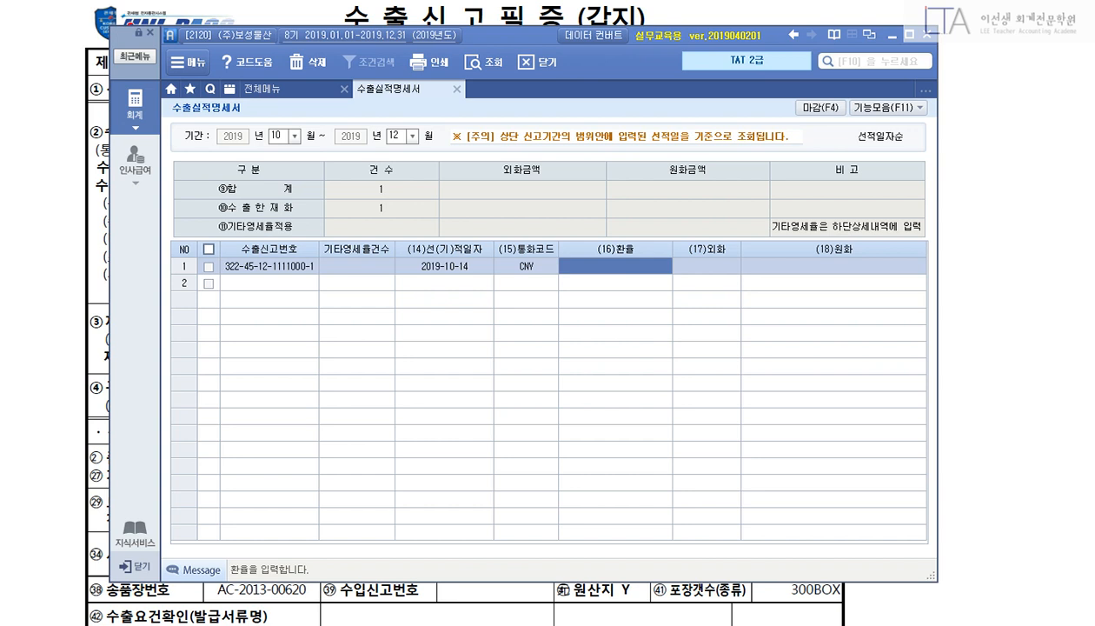
pyautogui.write('169.55')
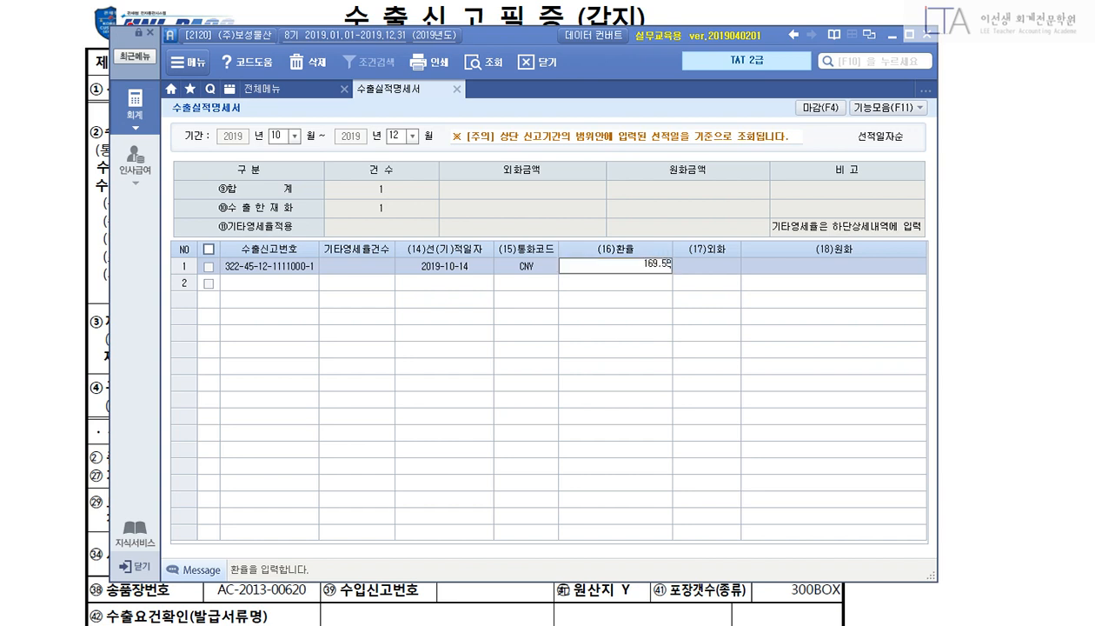
pyautogui.press('Return')
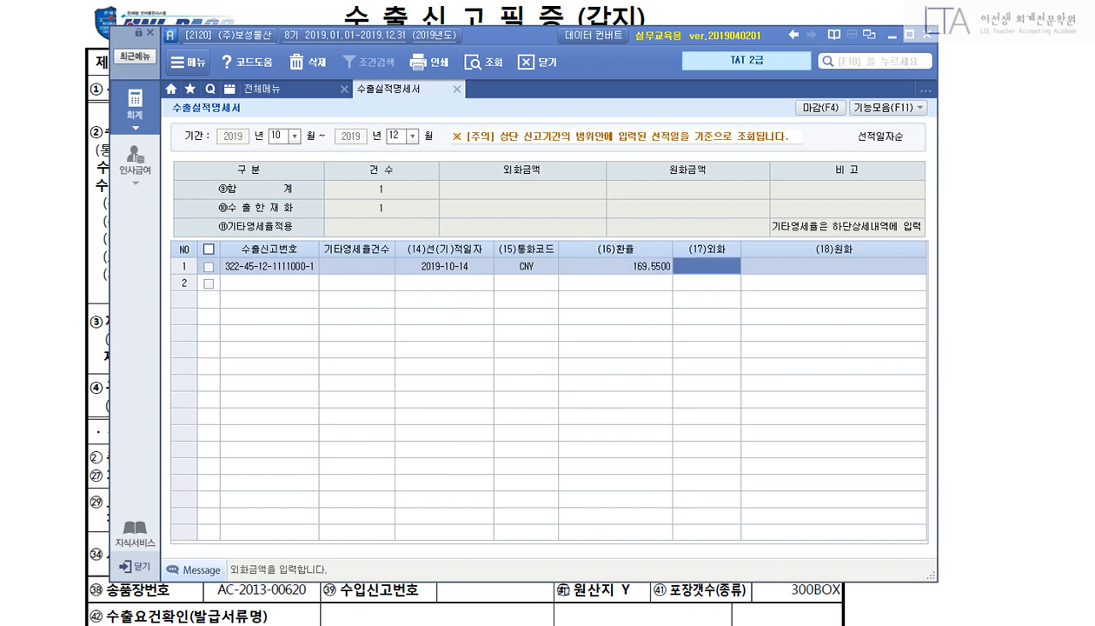
pyautogui.write('188400')
pyautogui.press('Return')
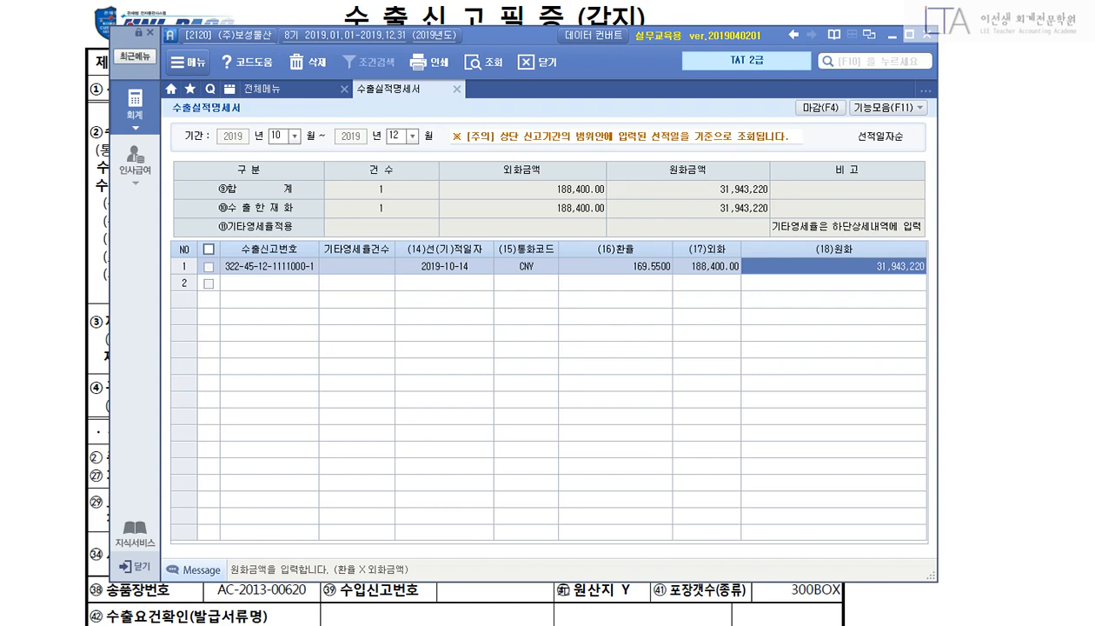
pyautogui.press('Escape')
pyautogui.press('Escape')
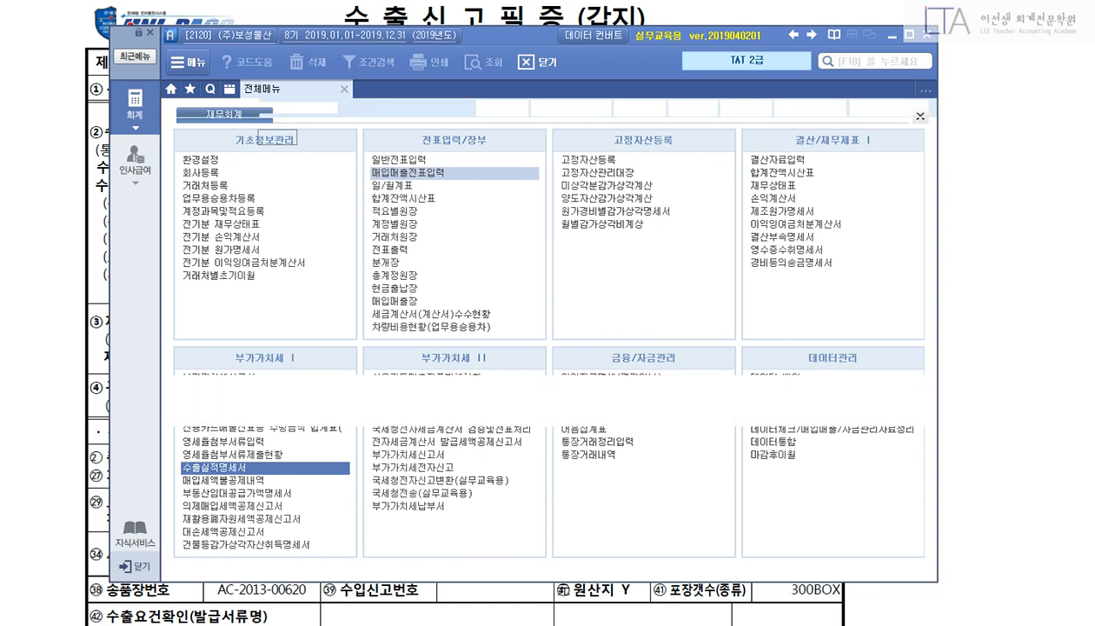
# Step: Open 매입매출전표입력 for October 14 and start an entry of type 16 (수출)
pyautogui.click(406, 172)
pyautogui.write('10')
pyautogui.press('Return')
pyautogui.write('14')
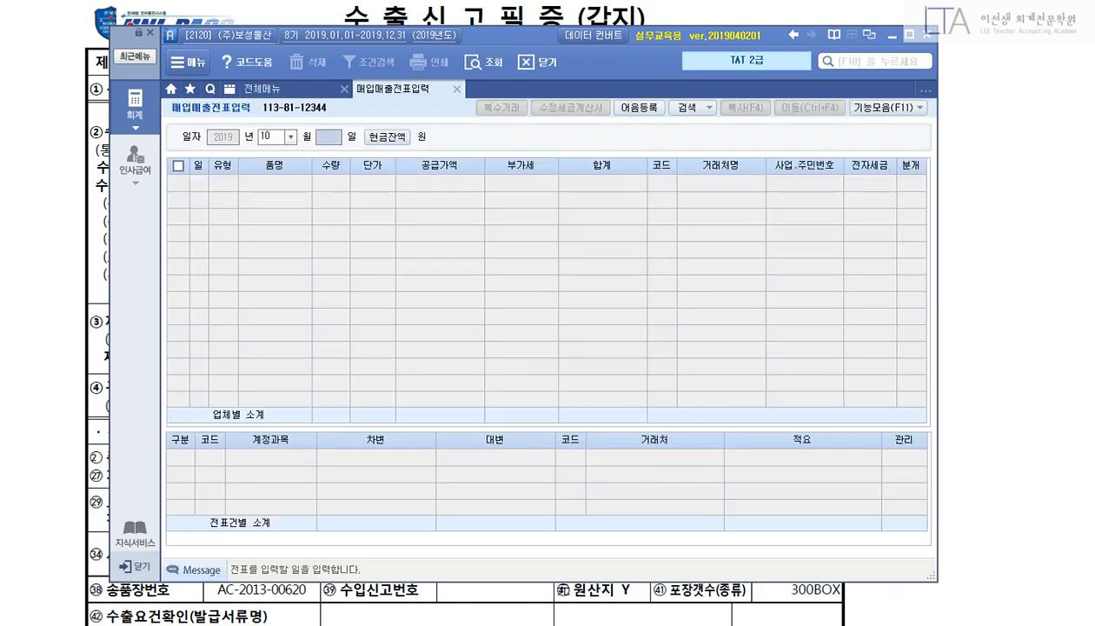
pyautogui.press('Return')
pyautogui.press('Return')
pyautogui.write('16')
pyautogui.press('Return')
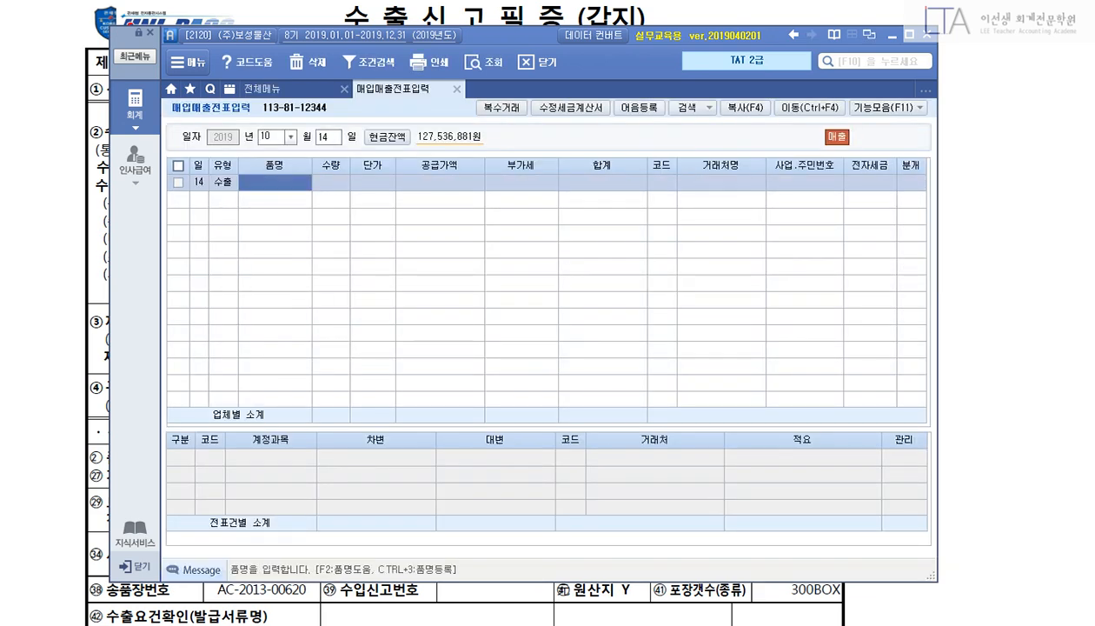
# Step: Enter 전복통조림 as the 품명 of the October 14 수출 entry, leaving quantity and unit price blank
pyautogui.write('전복통조')
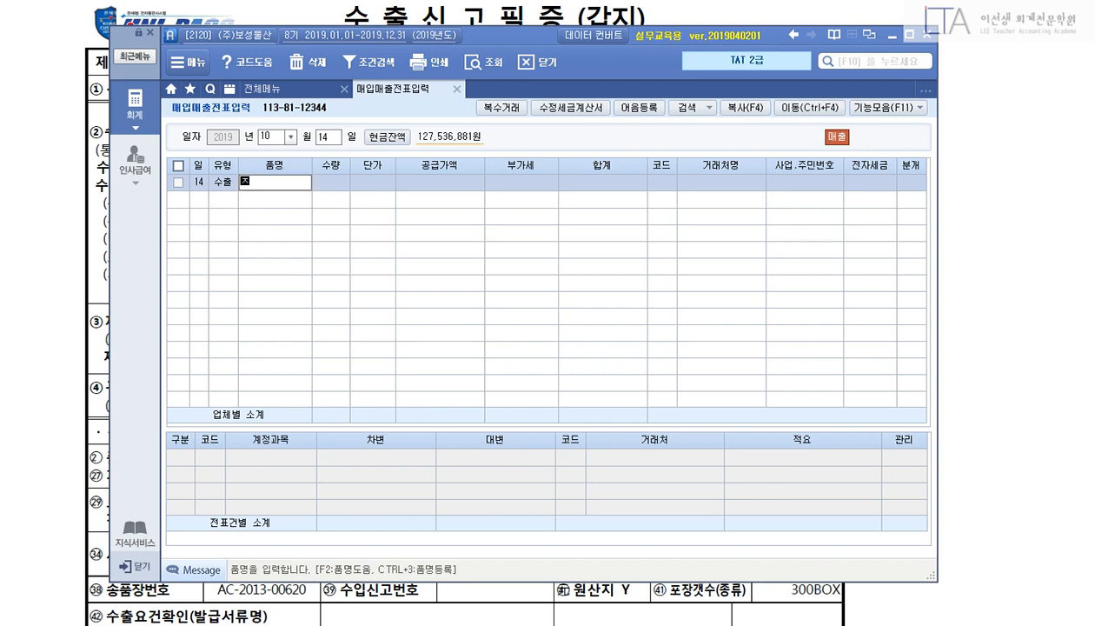
pyautogui.write('림')
pyautogui.press('Return')
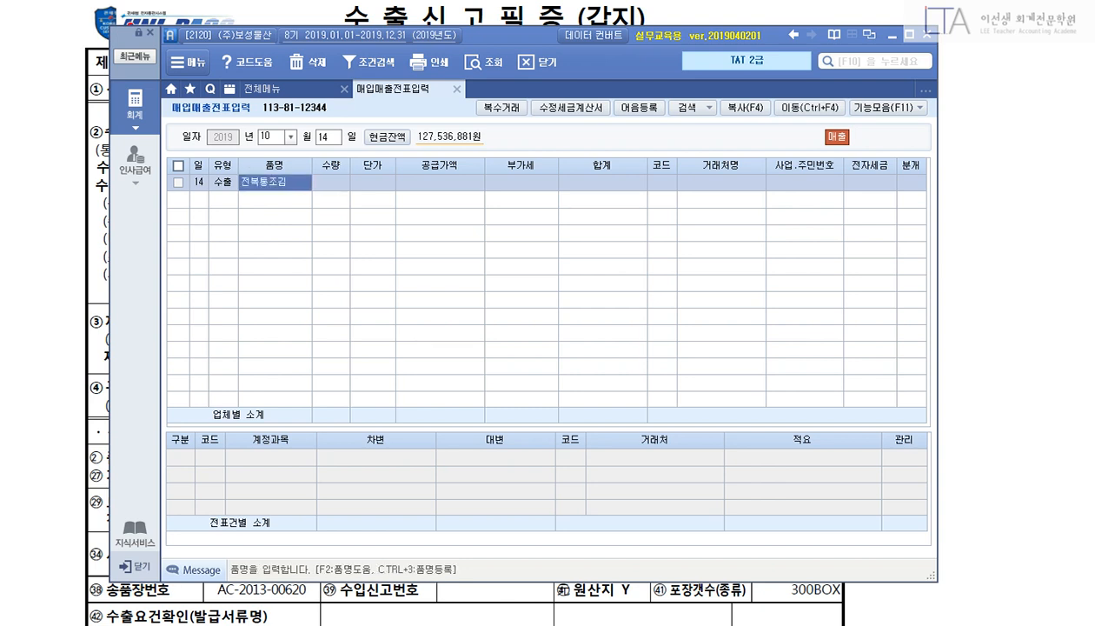
pyautogui.press('Return')
pyautogui.press('Right')
pyautogui.press('BackSpace')
pyautogui.write('림')
pyautogui.press('Return')
pyautogui.press('Return')
pyautogui.press('Return')
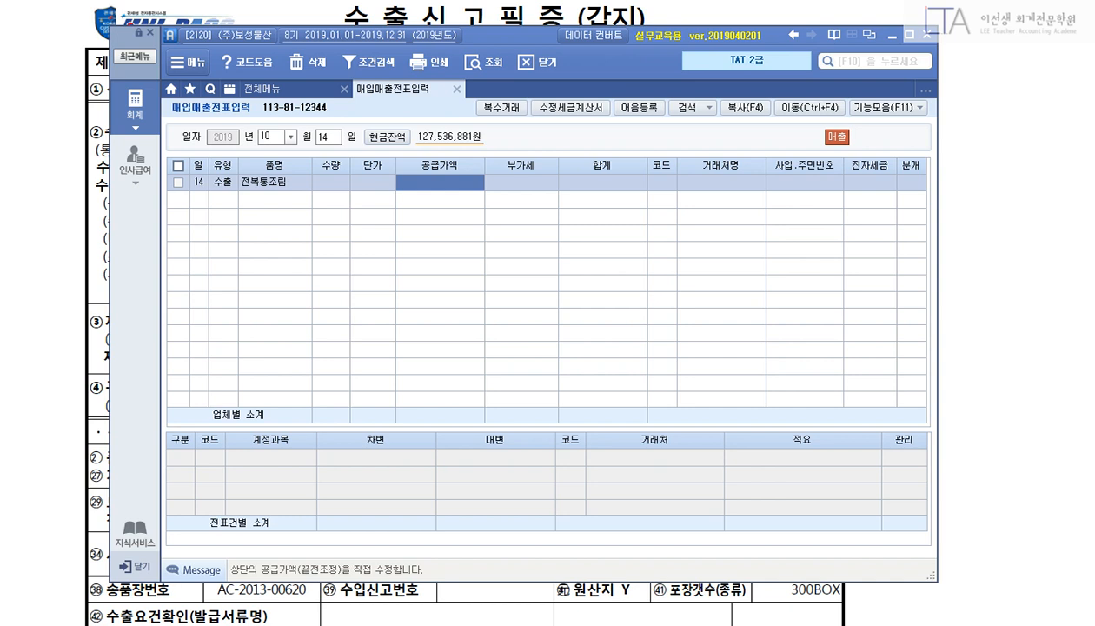
# Step: Enter the 공급가액 31,943,220 and choose Alibaba Co.,Ltd as the 거래처
pyautogui.write('31943220')
pyautogui.press('Return')
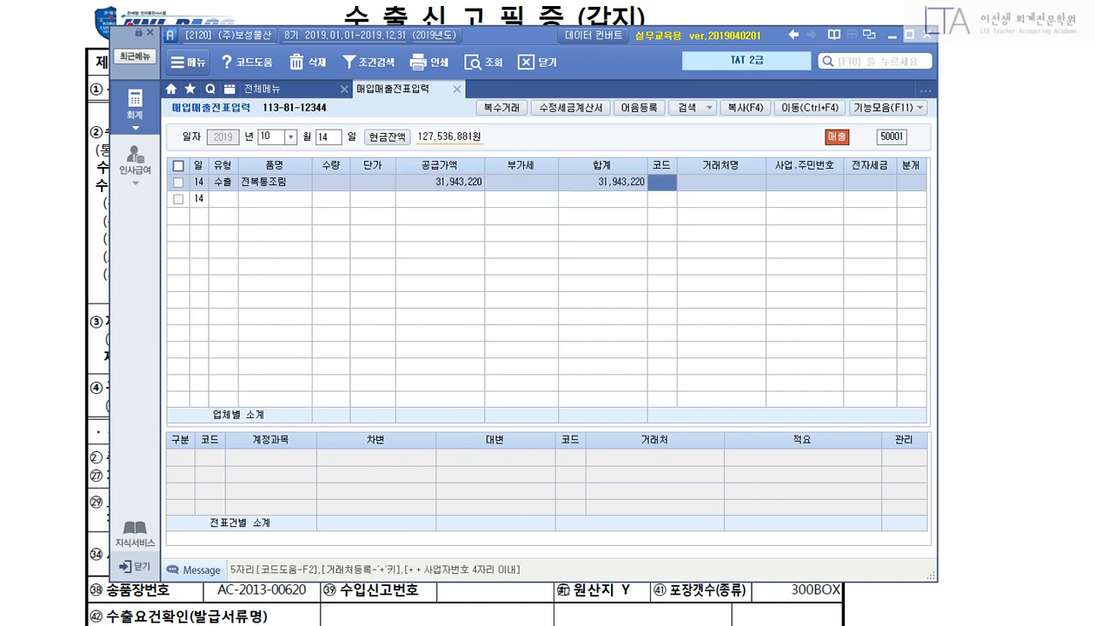
pyautogui.write('ali')
pyautogui.press('Return')
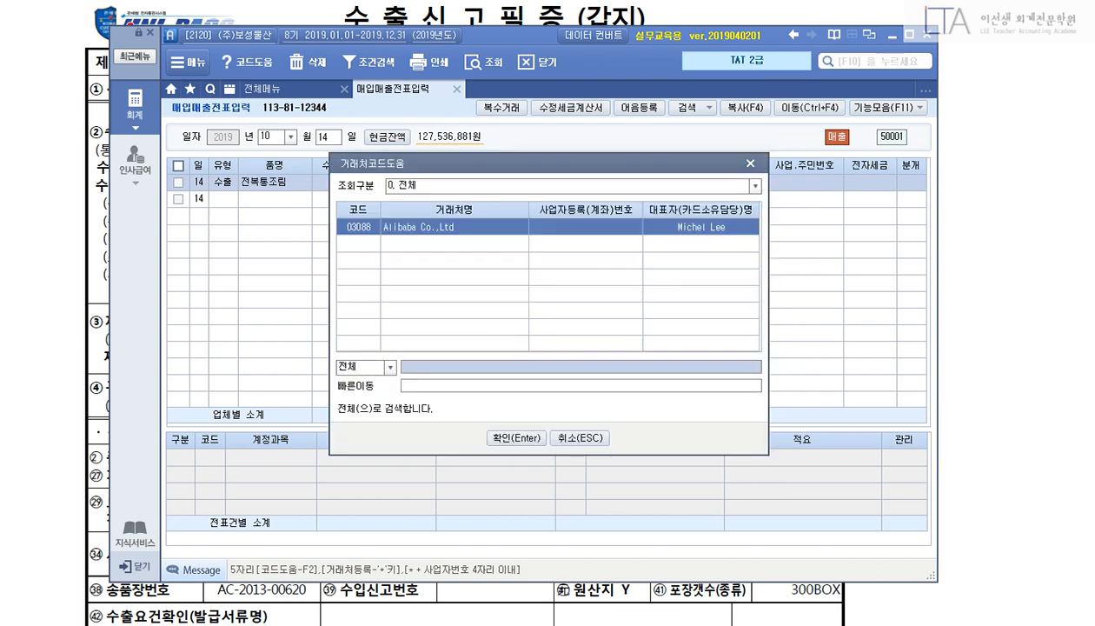
pyautogui.press('Return')
pyautogui.press('Return')
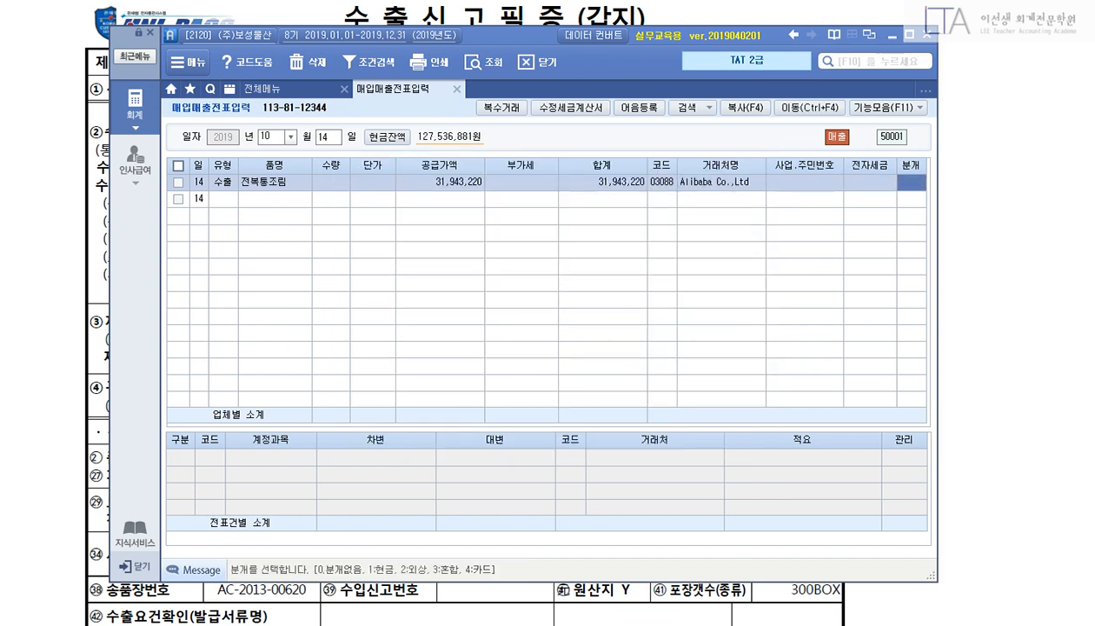
# Step: Set the 분개 to 외상, check the 외상매출금 and 제품매출 lines, and close 매입매출전표입력
pyautogui.write('2')
pyautogui.press('Return')
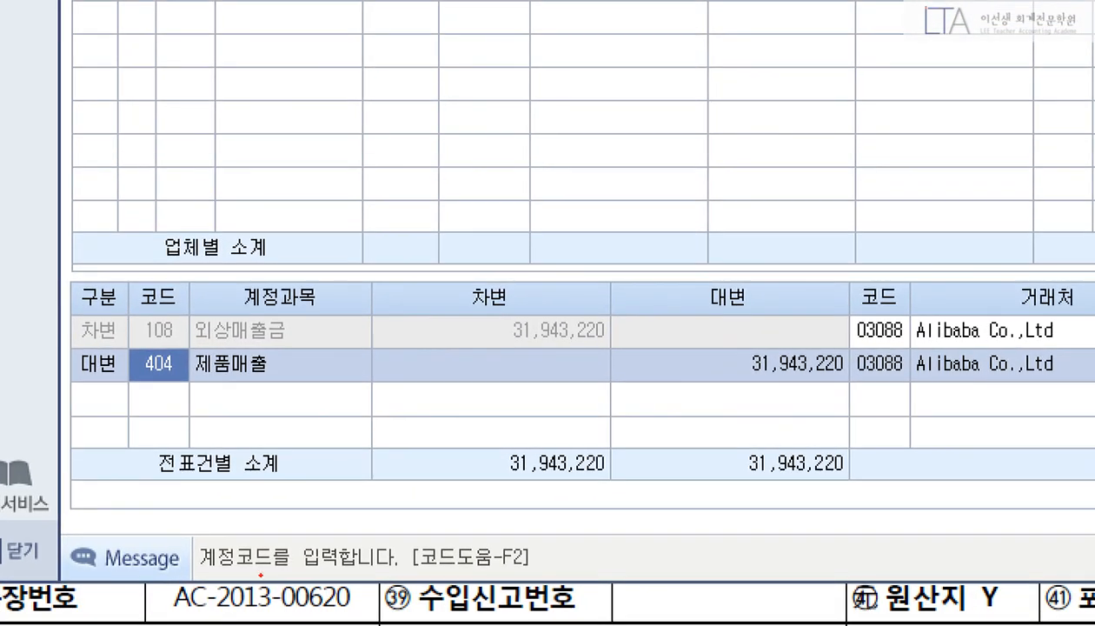
pyautogui.moveTo(49, 258)
pyautogui.mouseDown()
pyautogui.moveTo(894, 521)
pyautogui.moveTo(1057, 528)
pyautogui.mouseUp()
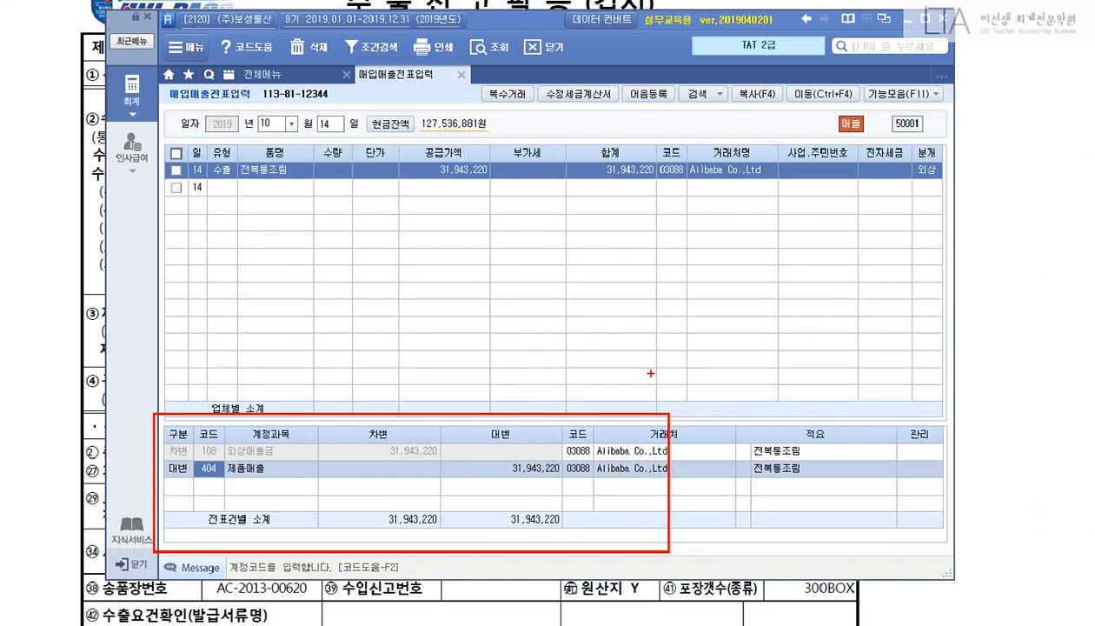
pyautogui.press('Escape')
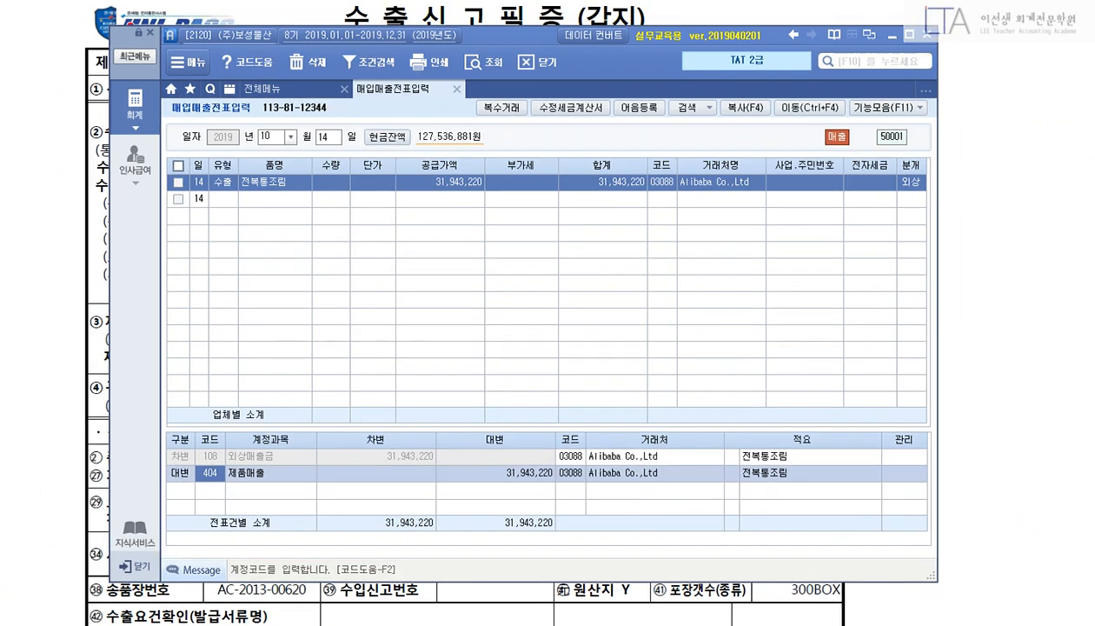
pyautogui.press('Escape')
pyautogui.press('Escape')
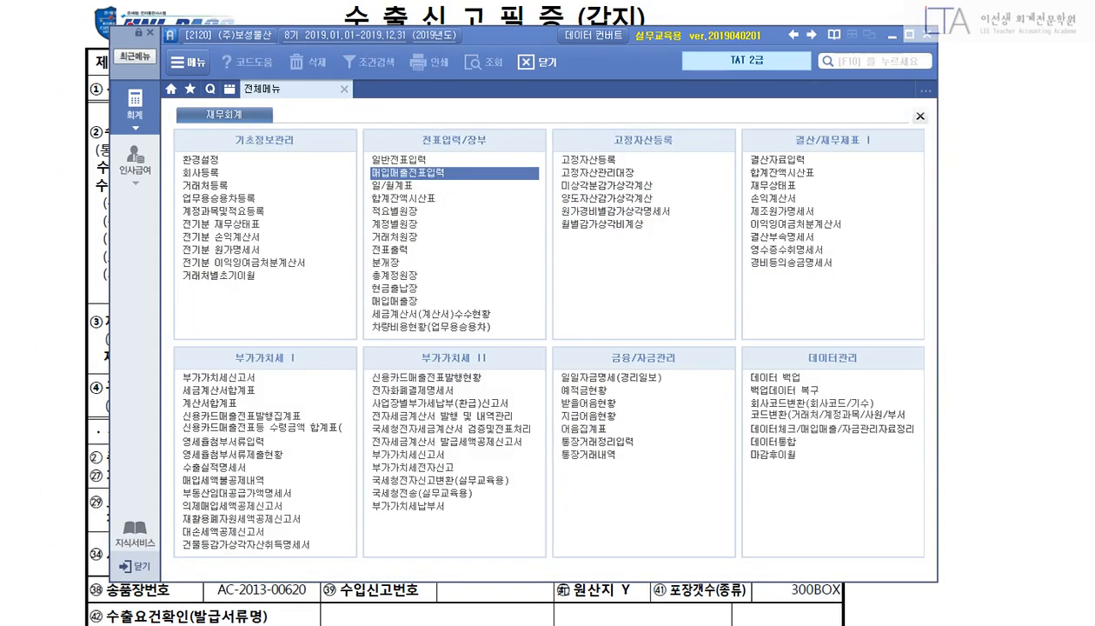
# Step: Load the 부가가치세신고서 for October 1 to December 31, 2019, check the 영세 기타 line, and save the return on closing
pyautogui.press('Return')
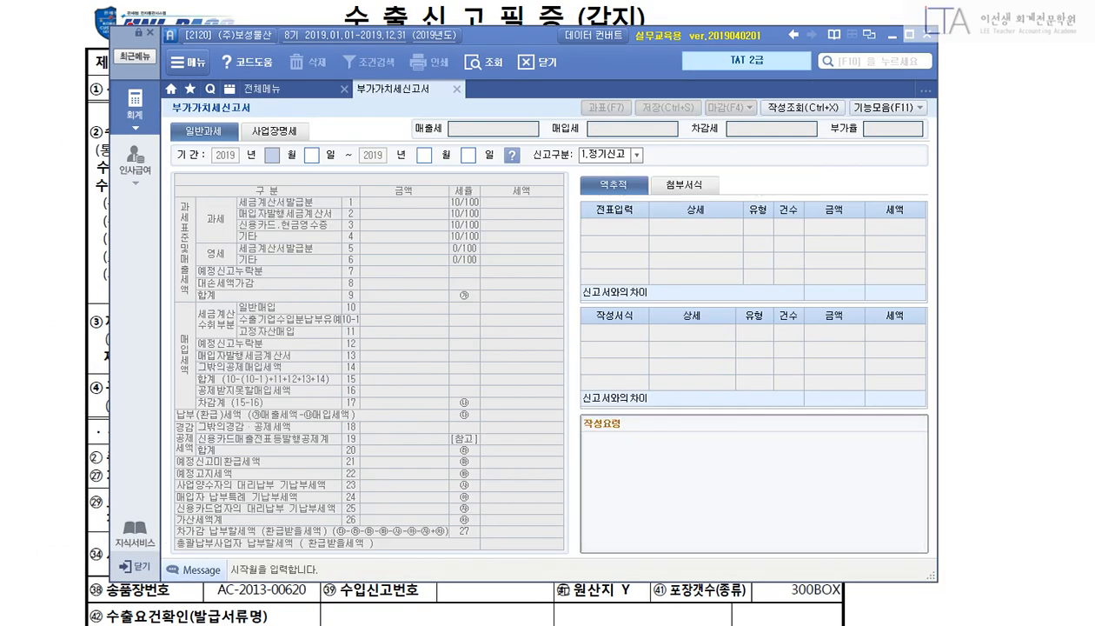
pyautogui.press('Return')
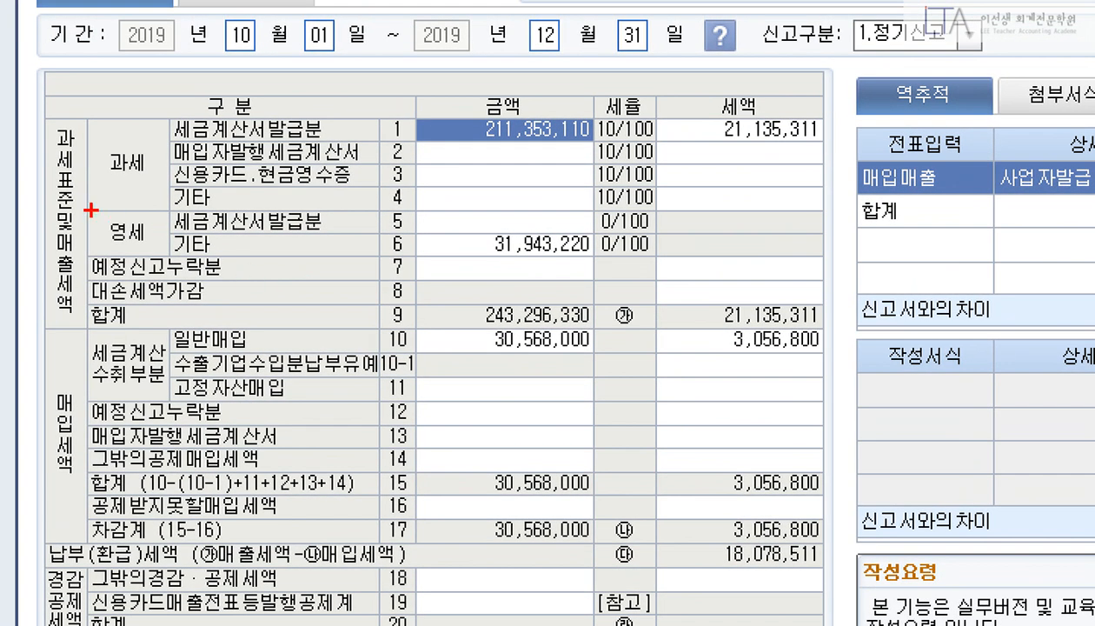
pyautogui.moveTo(91, 209)
pyautogui.mouseDown()
pyautogui.moveTo(640, 263)
pyautogui.moveTo(845, 268)
pyautogui.mouseUp()
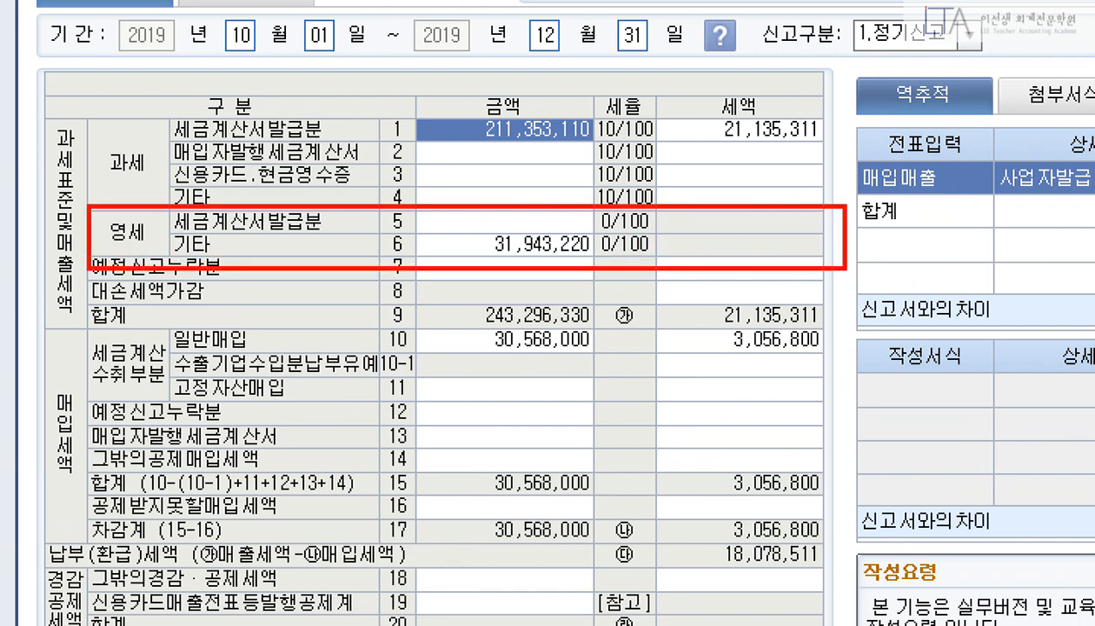
pyautogui.press('Escape')
pyautogui.press('Escape')
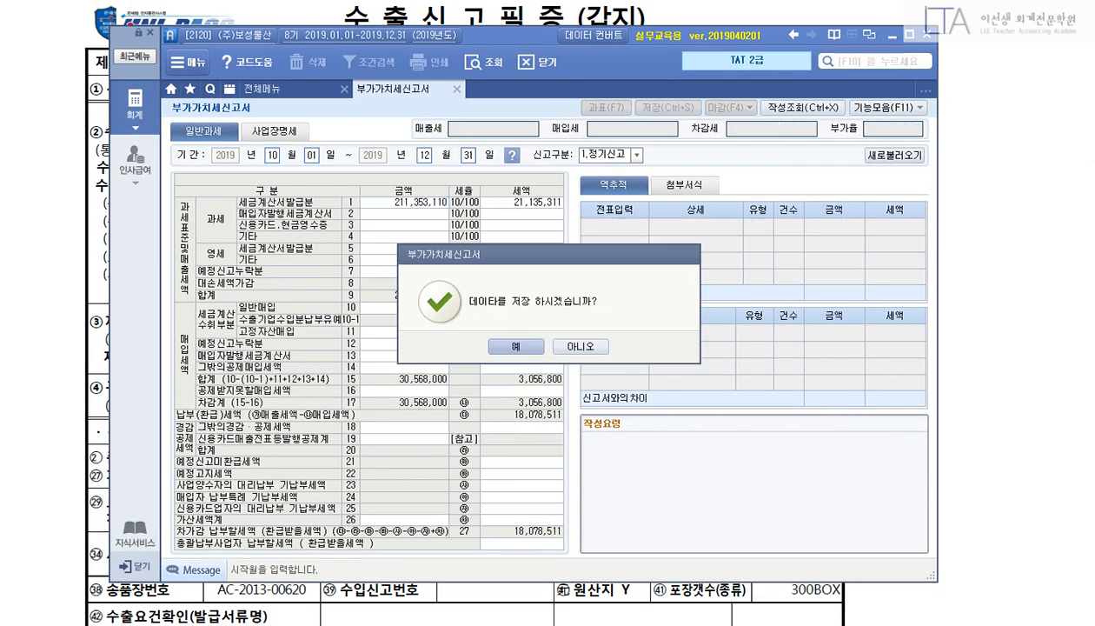
pyautogui.press('Return')
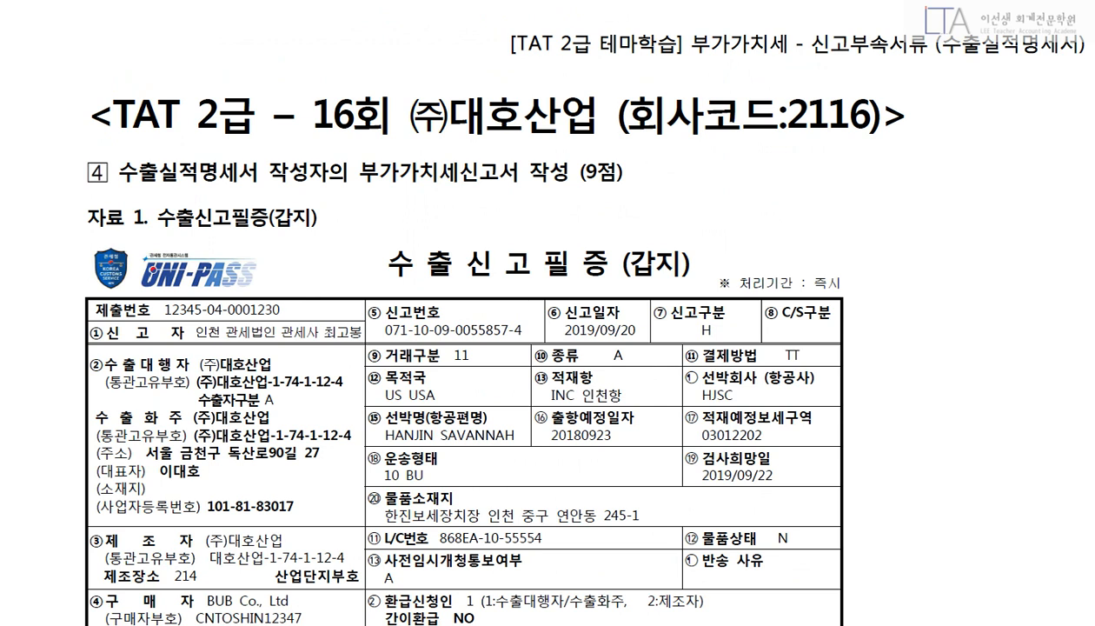
# Step: In the ㈜대호산업 problem document, highlight the 평가문제 tasks 매입매출자료, 수출실적명세서 and 제2기 부가가치세 예정신고서에 반영하시오
pyautogui.scroll(-15, 458, 313)
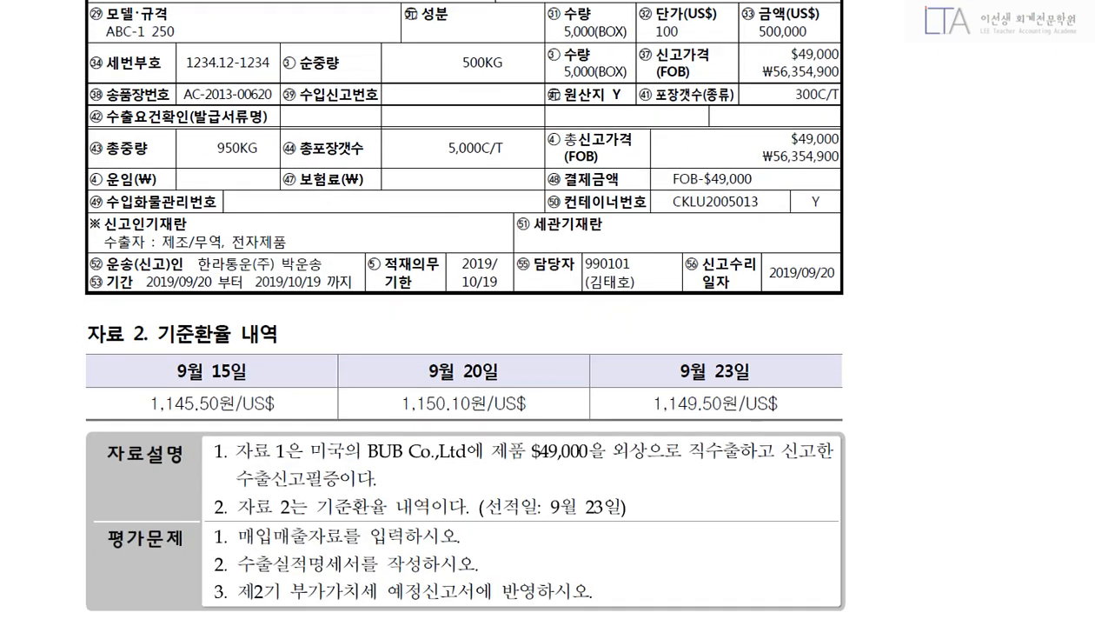
pyautogui.scroll(-2, 458, 313)
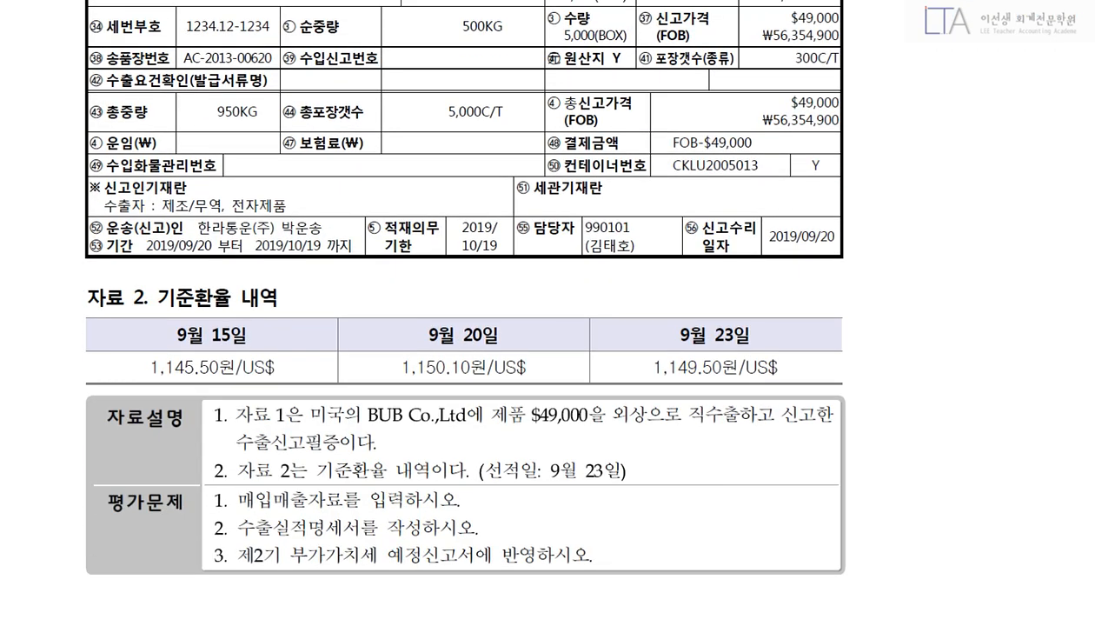
pyautogui.moveTo(234, 500); pyautogui.dragTo(341, 500)
pyautogui.moveTo(235, 520); pyautogui.dragTo(356, 520)
pyautogui.moveTo(235, 554); pyautogui.dragTo(591, 553)
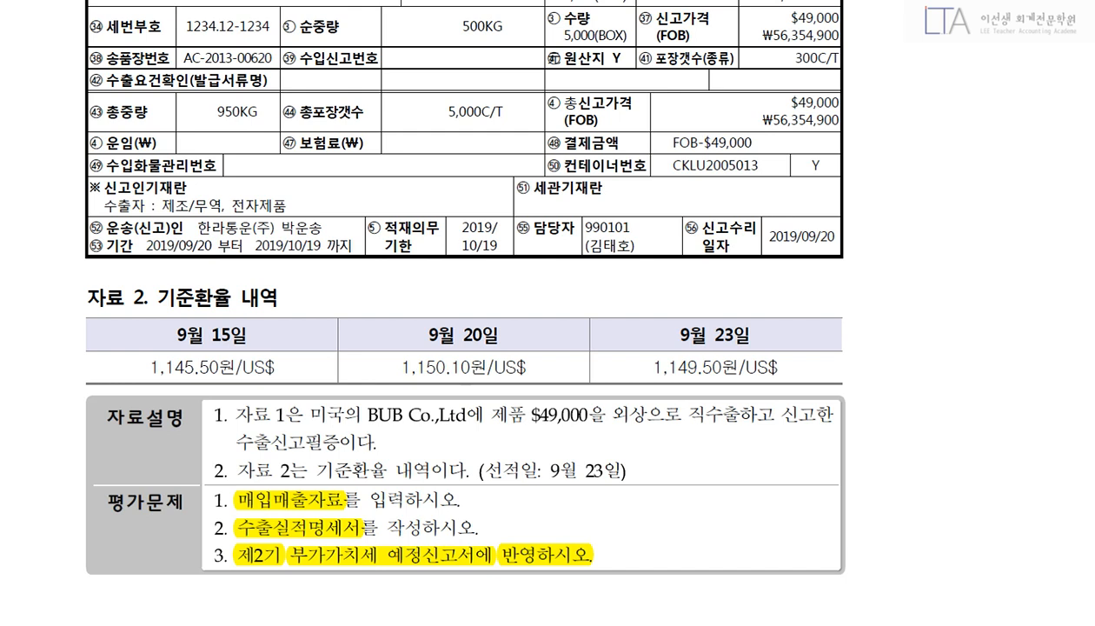
# Step: Highlight BUB Co.,Ltd, $49,000, 외상으로 직수출 and 선적일 9월 23일, plus the 9월 23일 rate of 1,149.50원/US$
pyautogui.moveTo(367, 414)
pyautogui.mouseDown()
pyautogui.moveTo(765, 415)
pyautogui.moveTo(744, 414)
pyautogui.mouseUp()
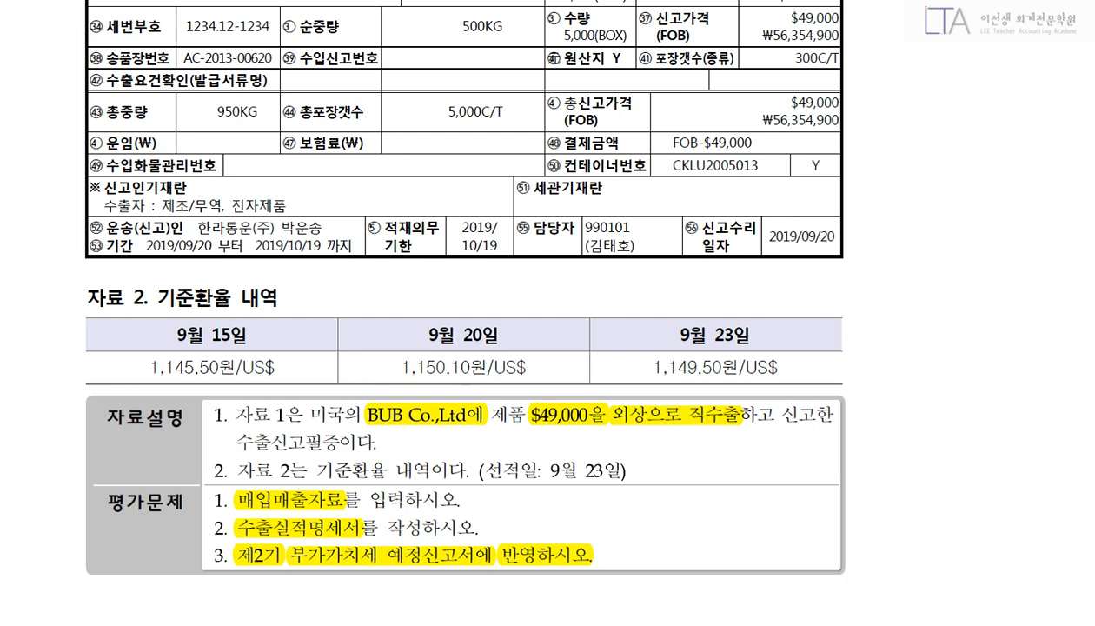
pyautogui.moveTo(478, 471); pyautogui.dragTo(626, 470)
pyautogui.moveTo(677, 334); pyautogui.dragTo(754, 333)
pyautogui.moveTo(651, 366); pyautogui.dragTo(780, 367)
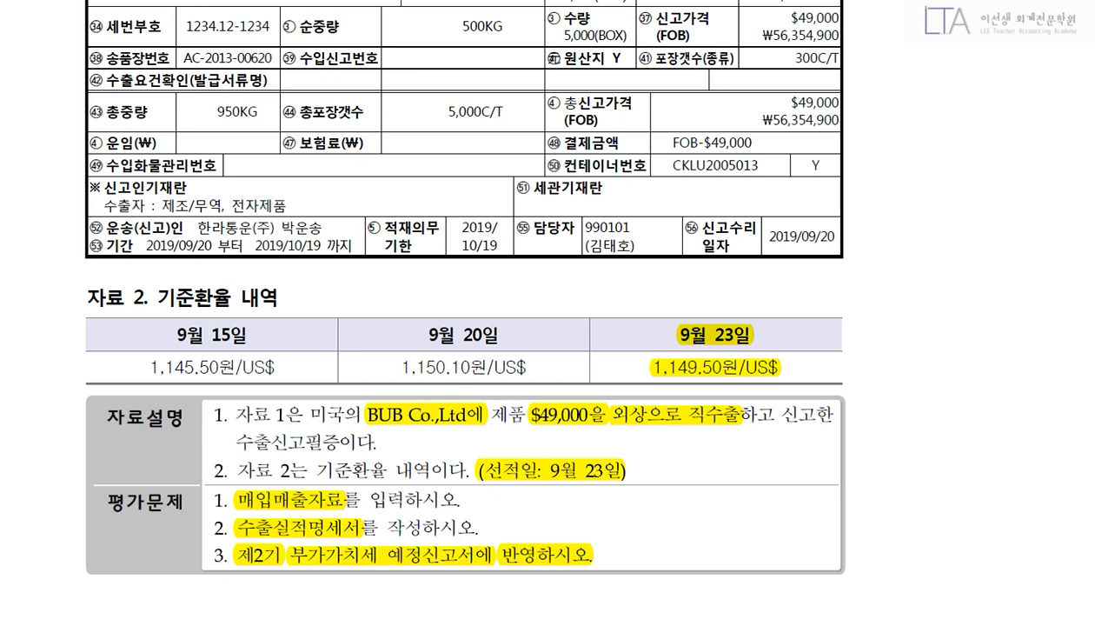
# Step: In ㈜대호산업's 수출신고필증, highlight the 결제금액 FOB-$49,000 and the 품명 ABC-1
pyautogui.scroll(3, 460, 313)
pyautogui.moveTo(565, 251); pyautogui.dragTo(755, 251)
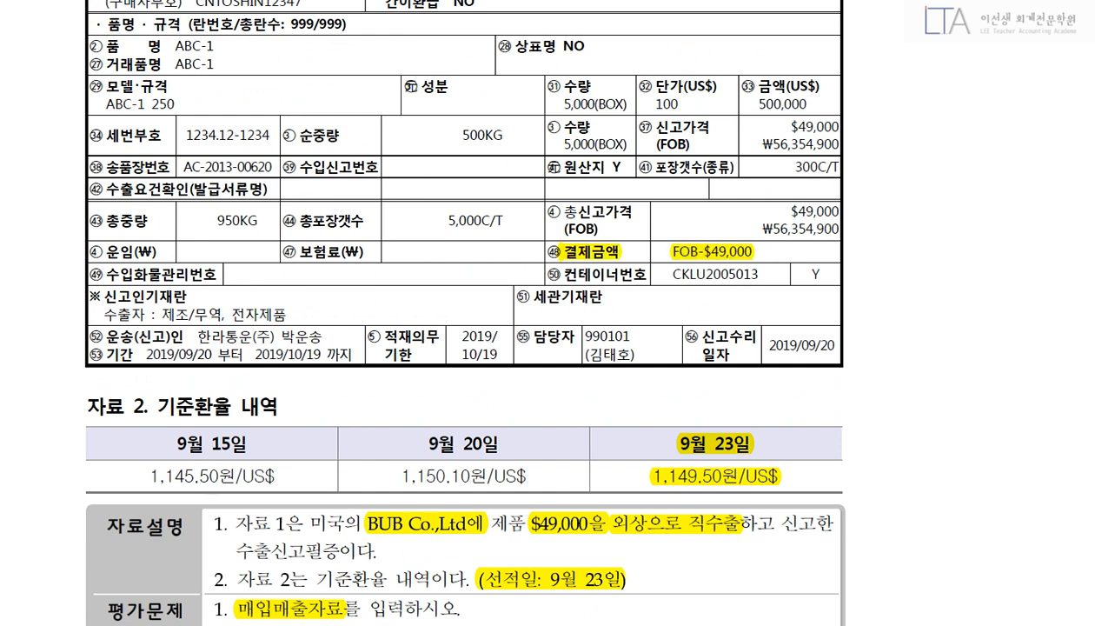
pyautogui.scroll(3, 461, 313)
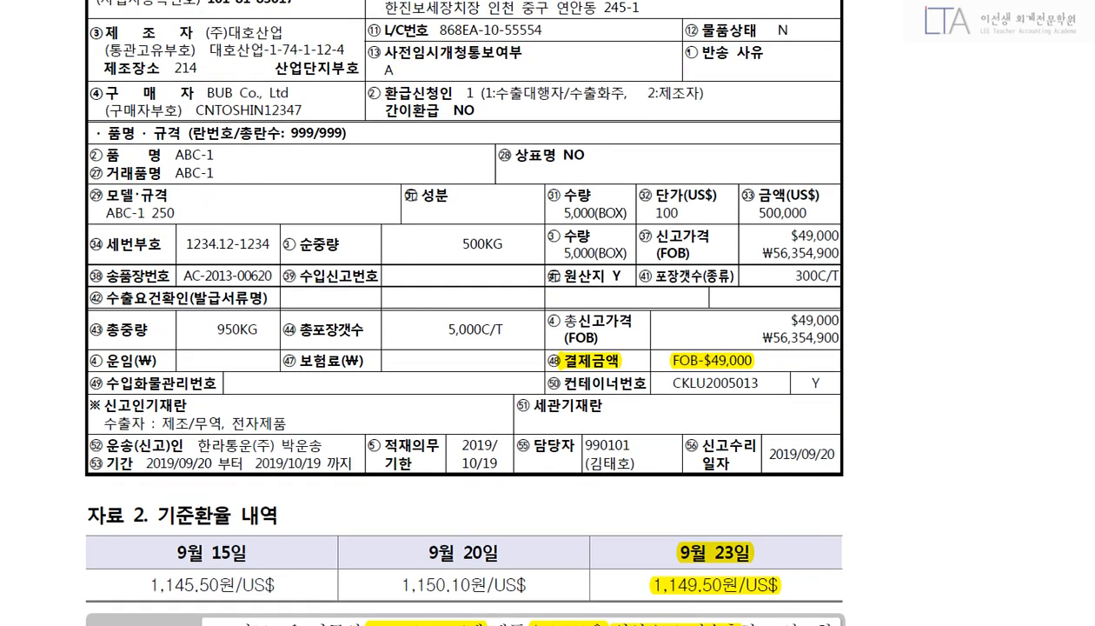
pyautogui.moveTo(103, 154); pyautogui.dragTo(214, 154)
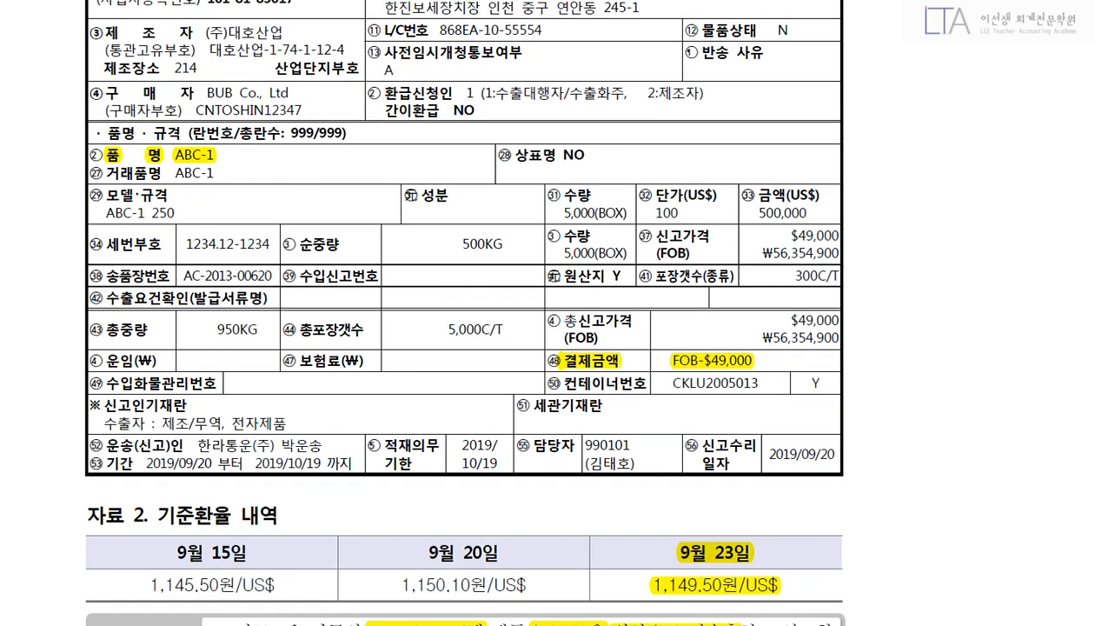
pyautogui.scroll(8, 460, 312)
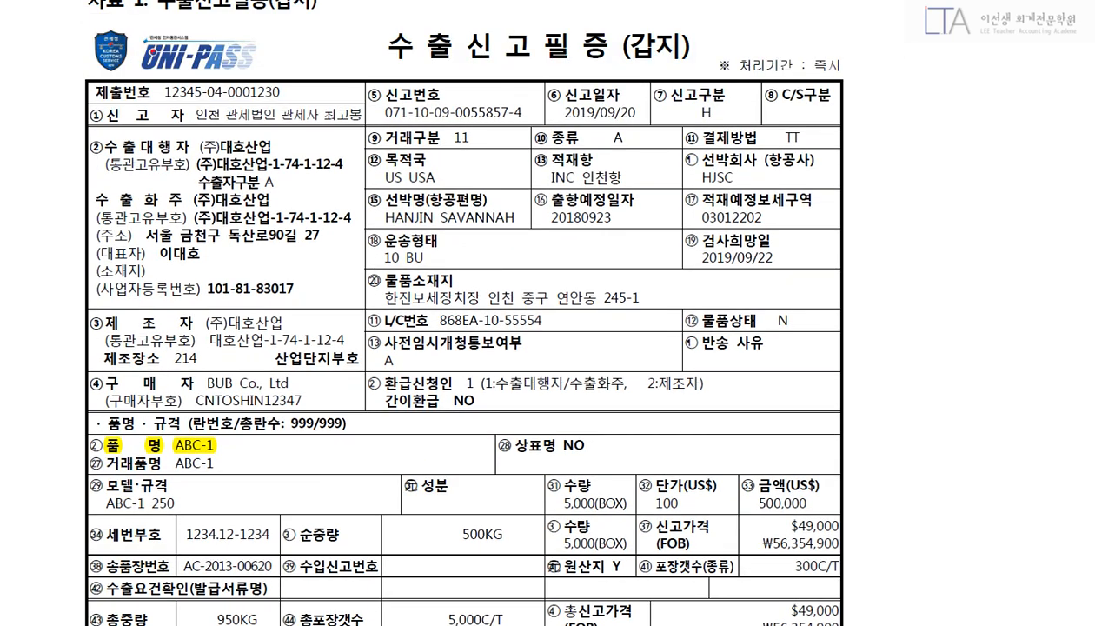
# Step: Highlight the 신고번호 in ㈜대호산업's 수출신고필증, and open the 수출실적명세서 for July to September 2019 in the accounting program
pyautogui.moveTo(383, 113); pyautogui.dragTo(522, 112)
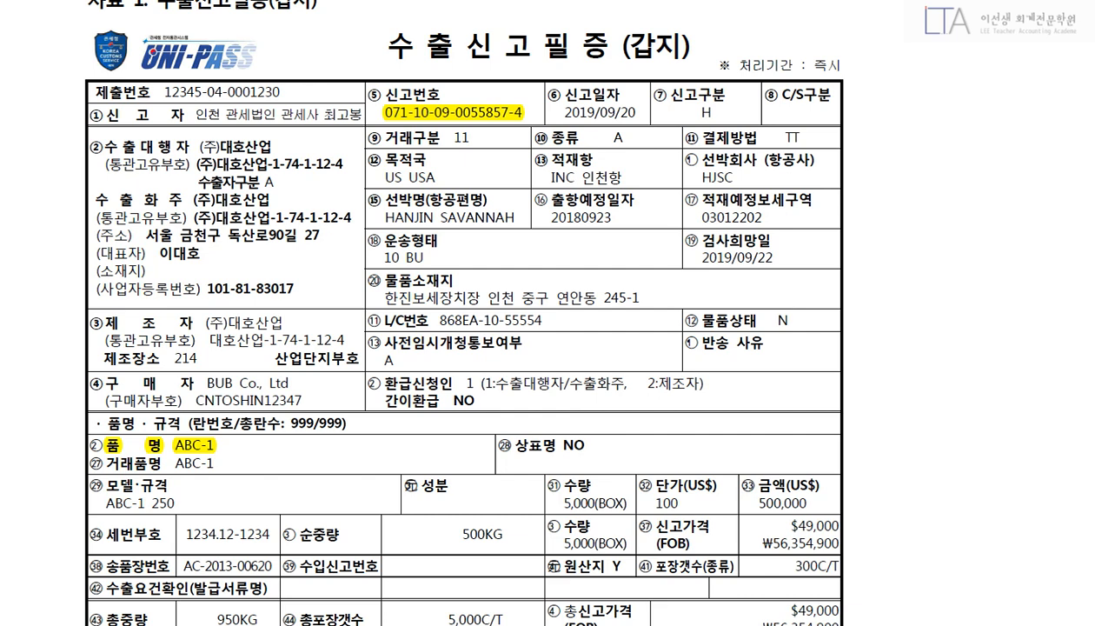
pyautogui.hotkey('alt', 'Tab')
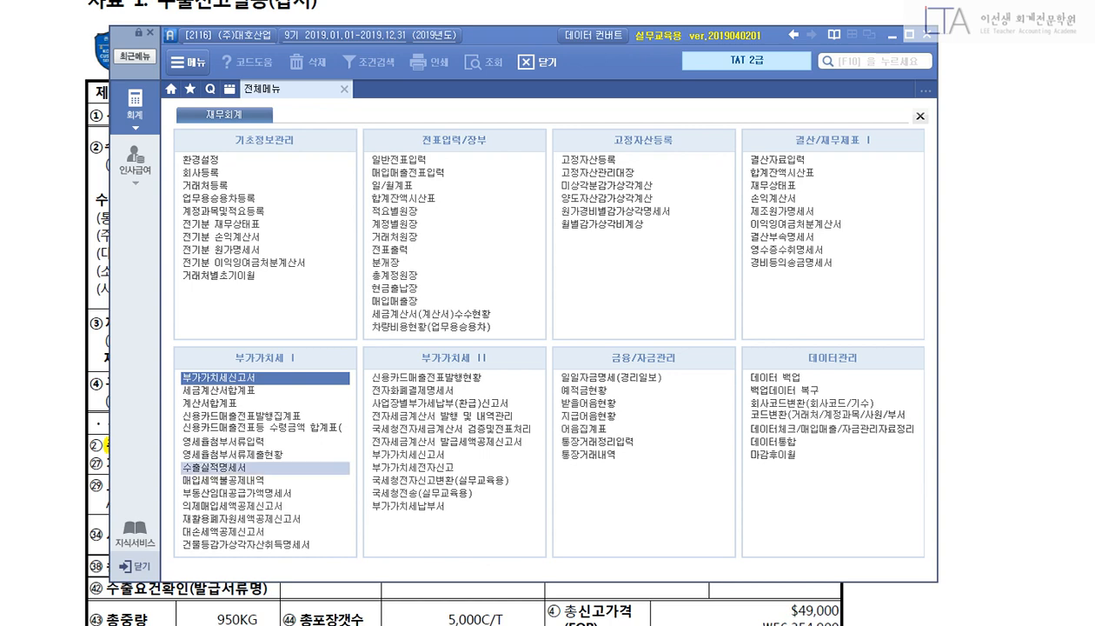
pyautogui.click(213, 466)
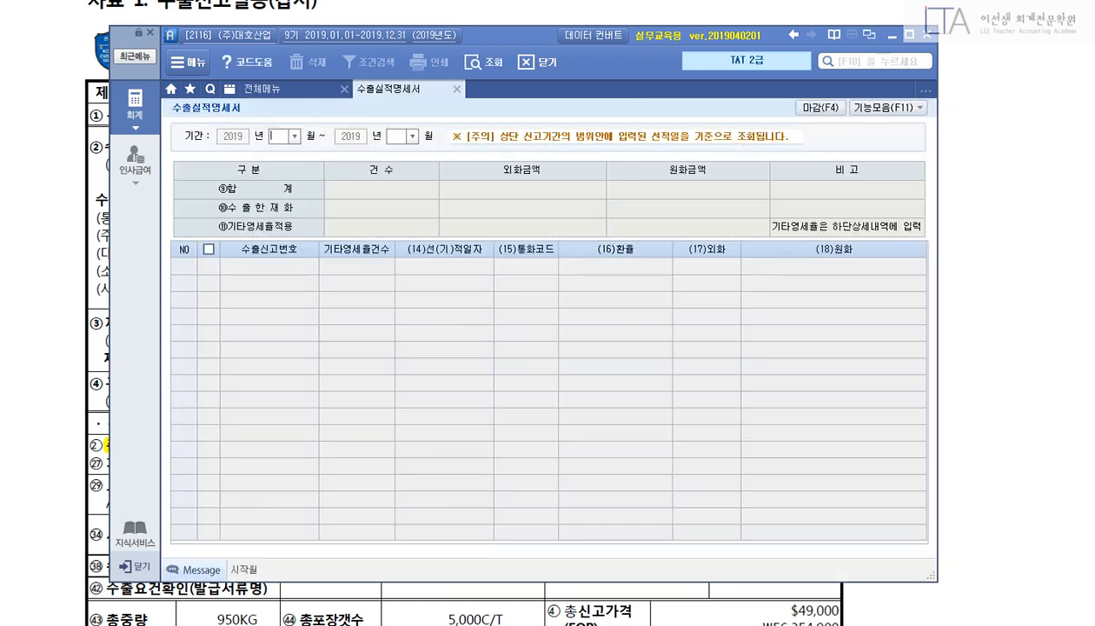
pyautogui.write('0709')
pyautogui.press('Return')
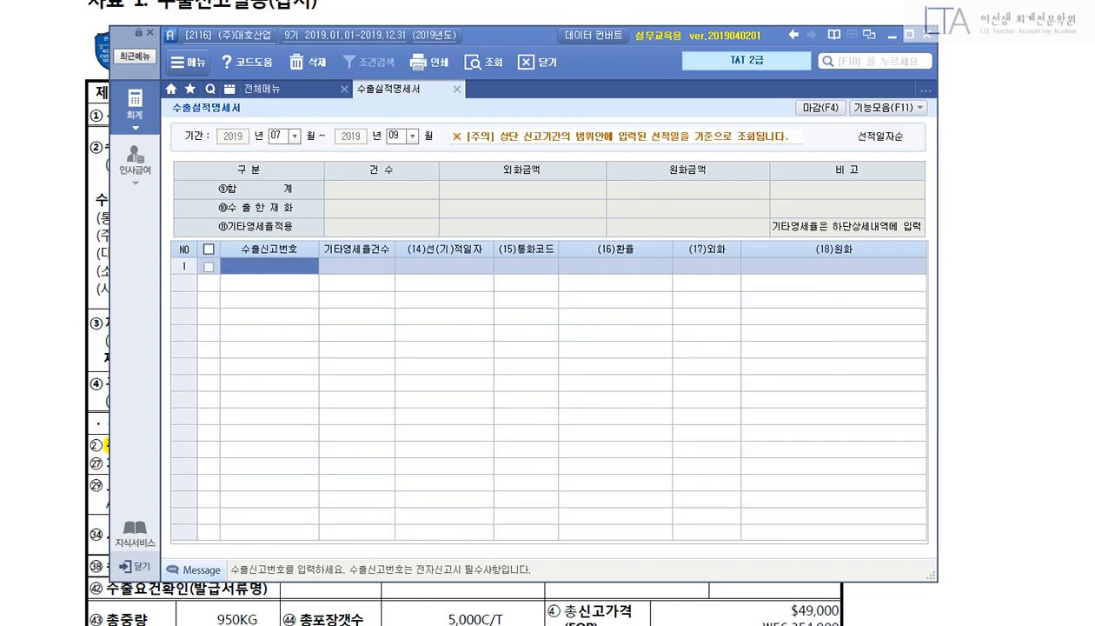
pyautogui.write('07')
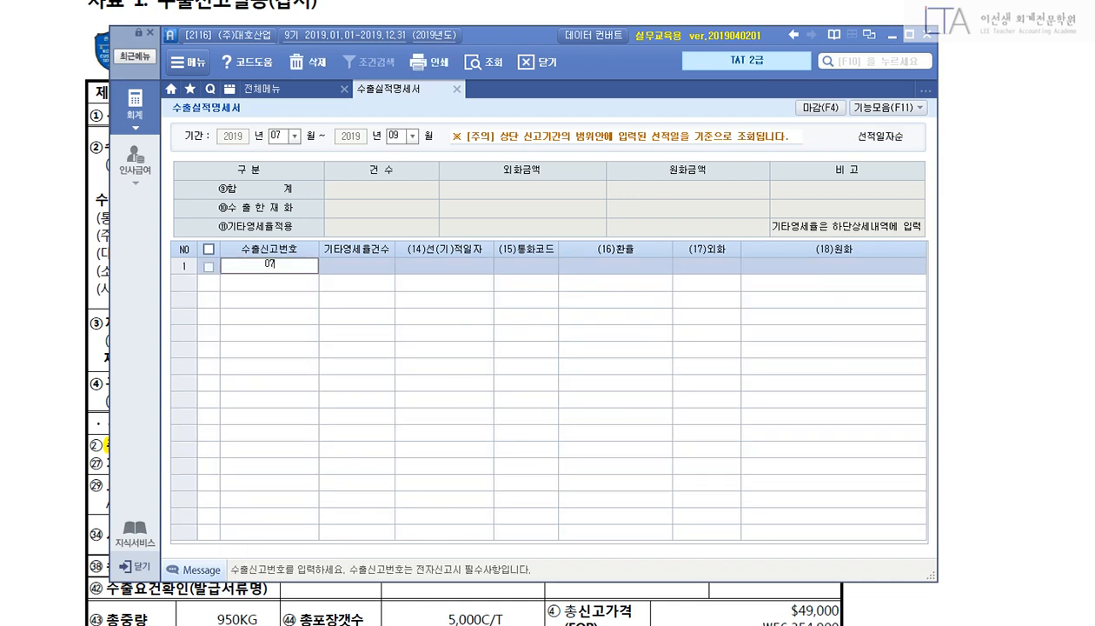
pyautogui.write('1100900558574')
pyautogui.press('Return')
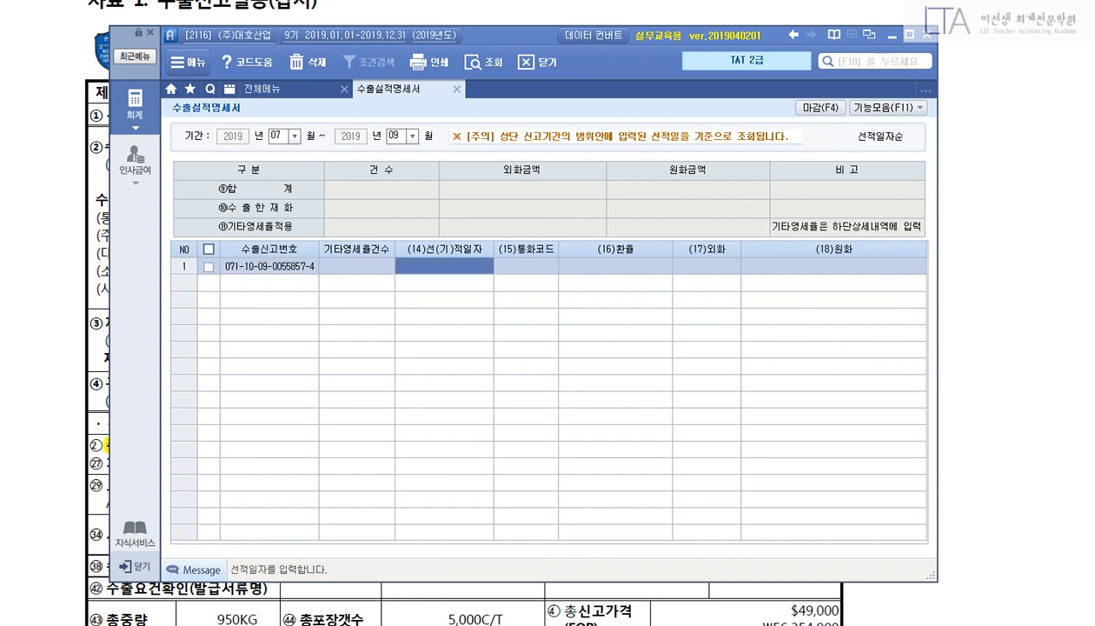
pyautogui.write('2019-09-')
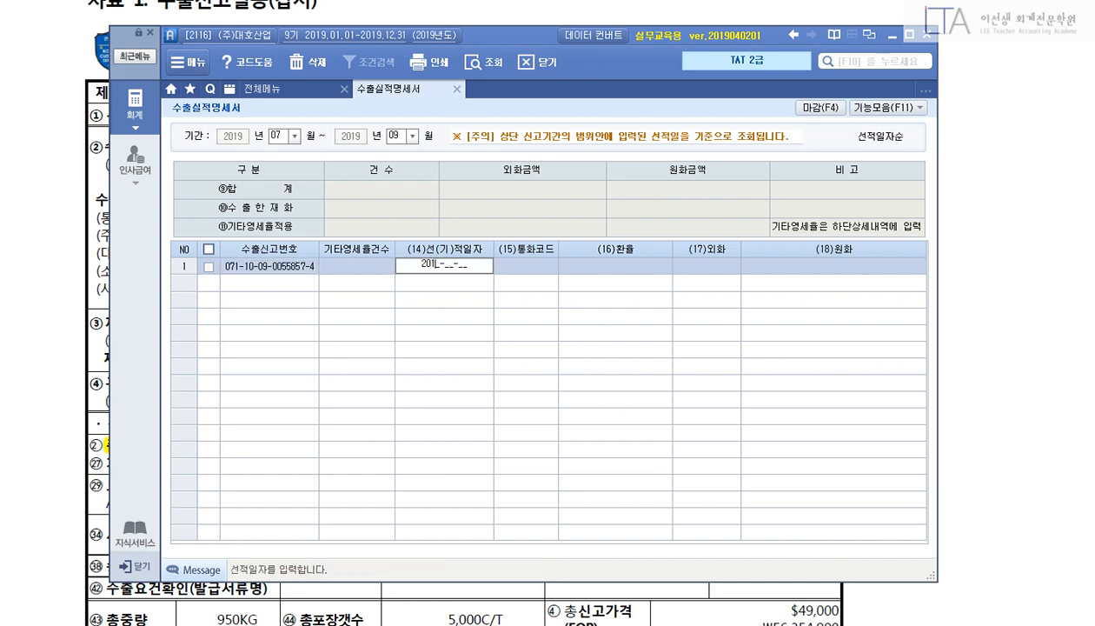
pyautogui.write('23')
pyautogui.press('Return')
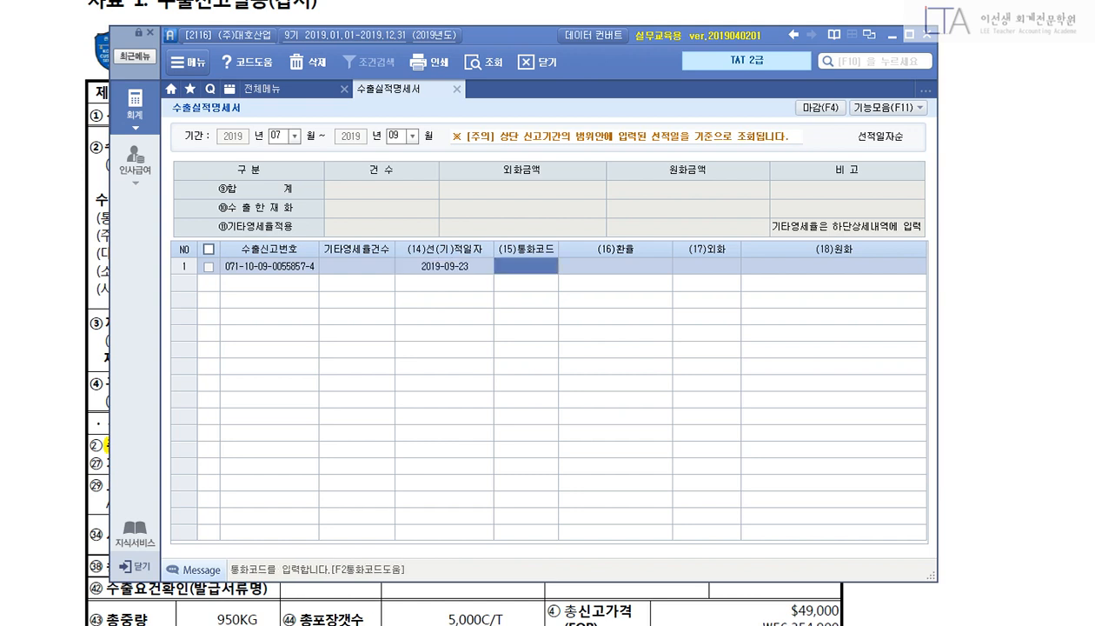
pyautogui.write('USD')
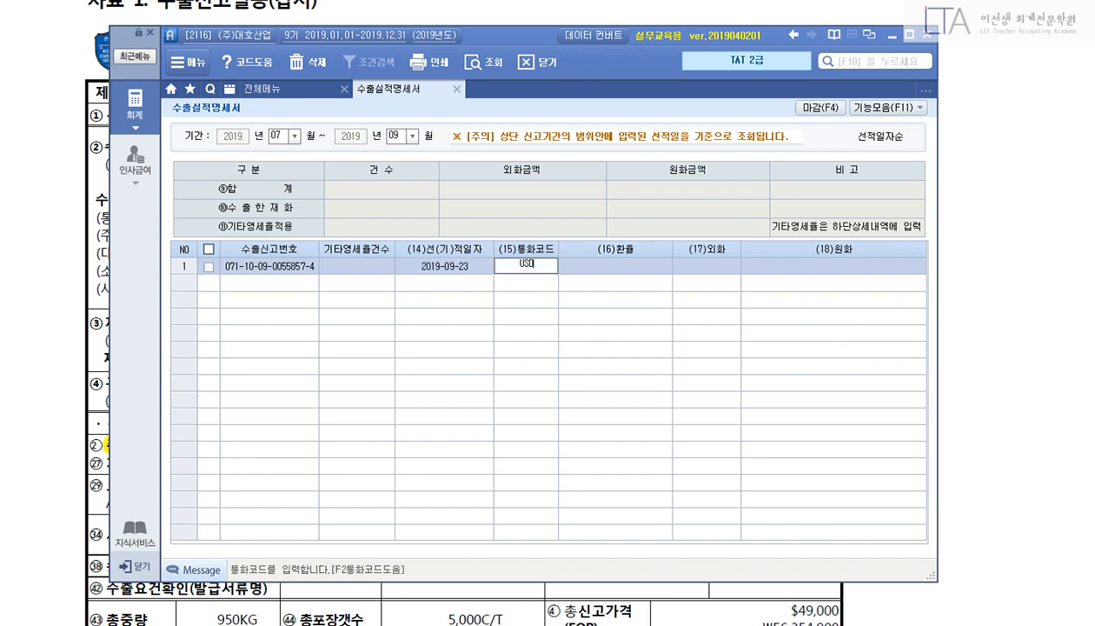
pyautogui.press('Return')
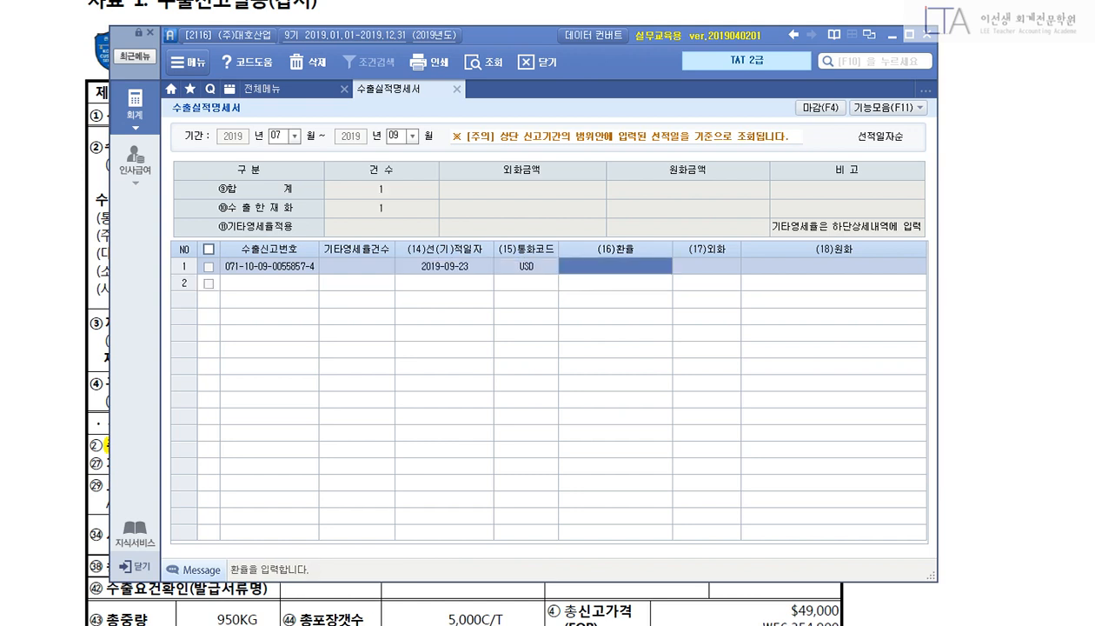
# Step: Set the export line's 환율 to 1,149.5 and 외화 to 49,000, and close the 수출실적명세서
pyautogui.write('1,149.5')
pyautogui.press('Return')
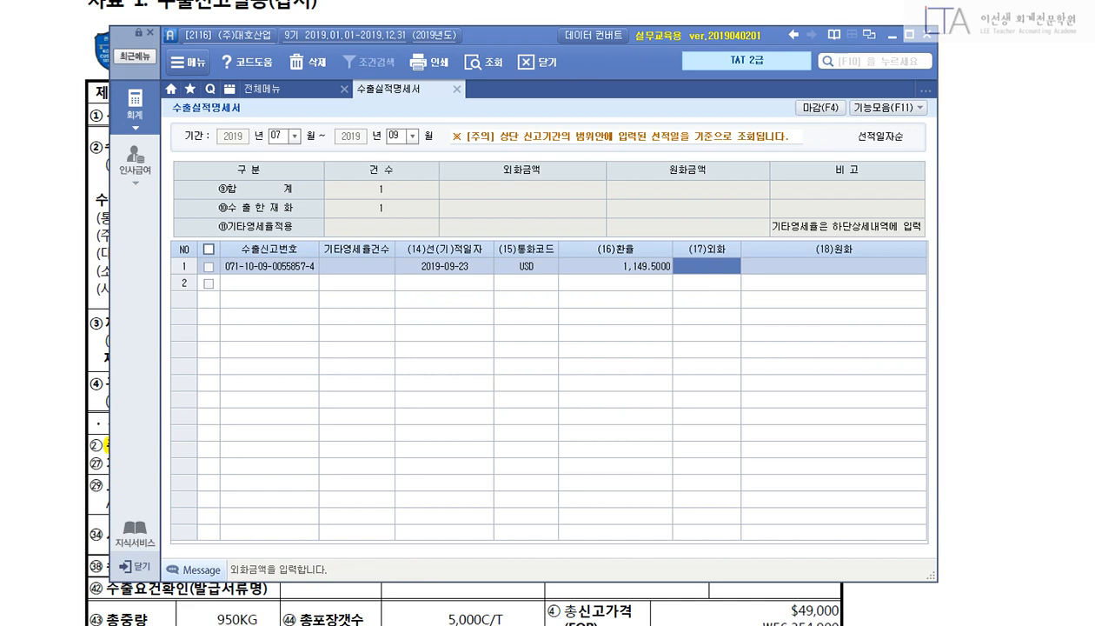
pyautogui.write('490000')
pyautogui.press('Return')
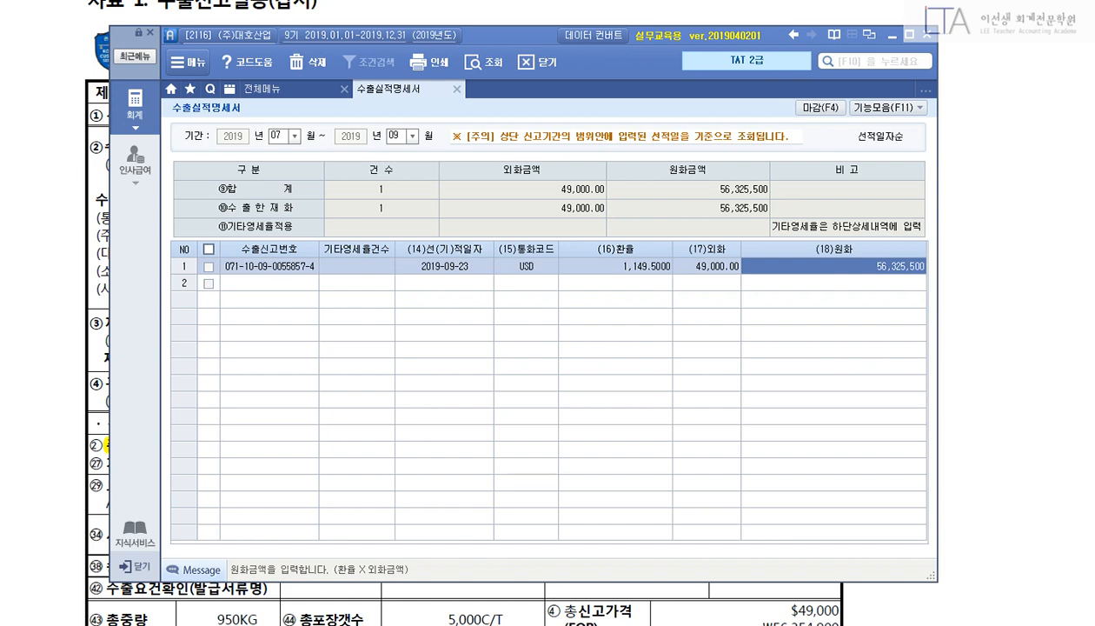
pyautogui.click(456, 88)
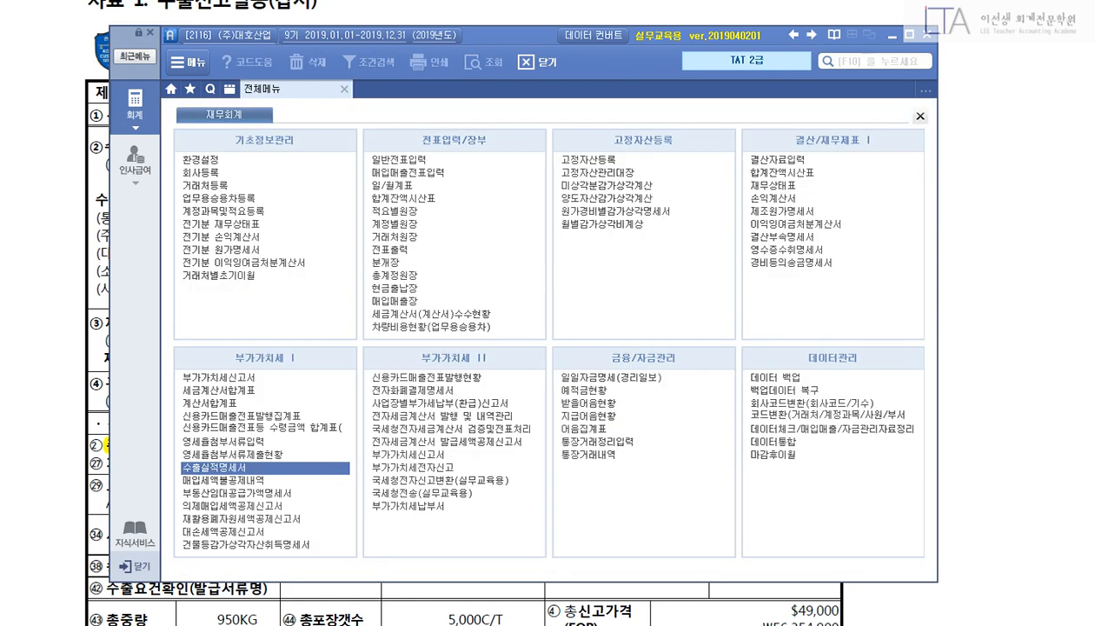
# Step: In 매입매출전표입력 for September 23, start a type 16 수출 sale with 품명 ABC-1
pyautogui.click(408, 173)
pyautogui.write('0923')
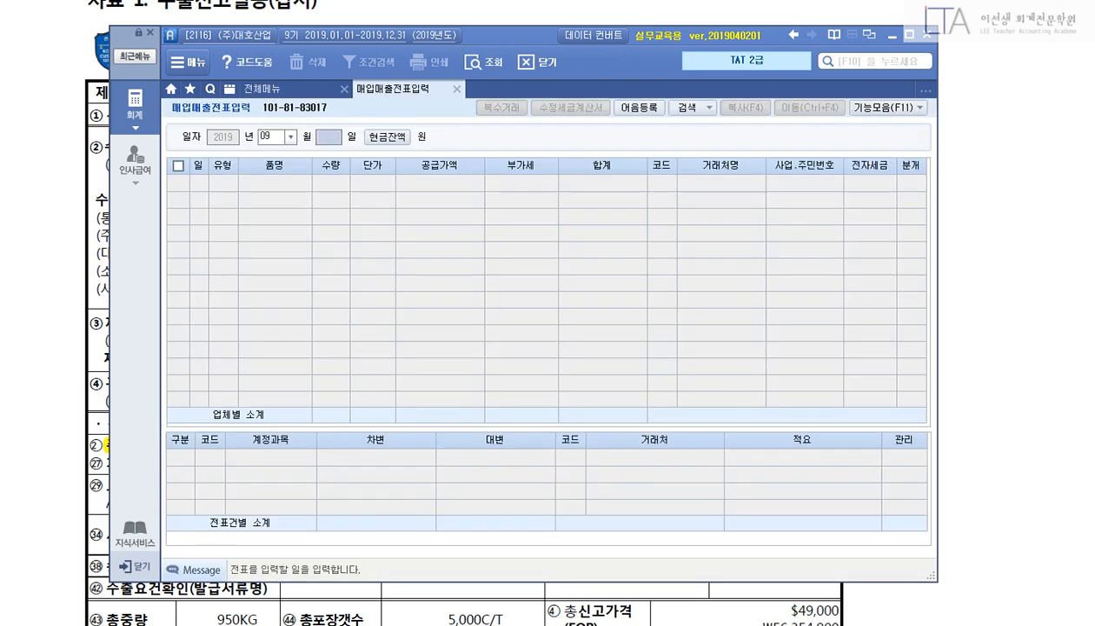
pyautogui.press('Return')
pyautogui.write('16')
pyautogui.press('Return')
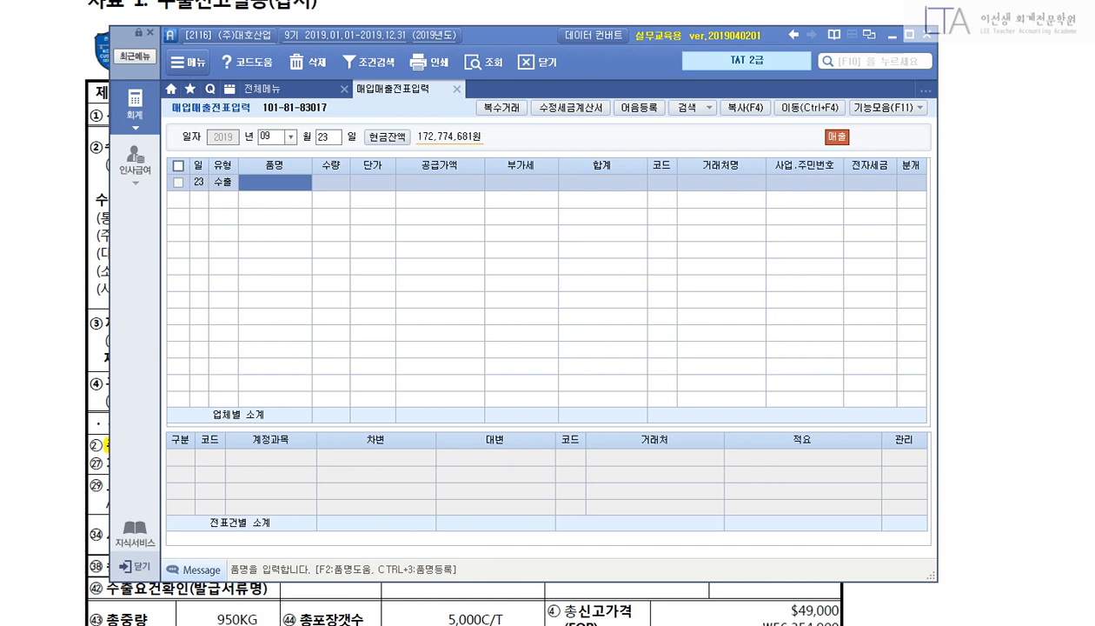
pyautogui.write('ABC-1')
pyautogui.press('Return')
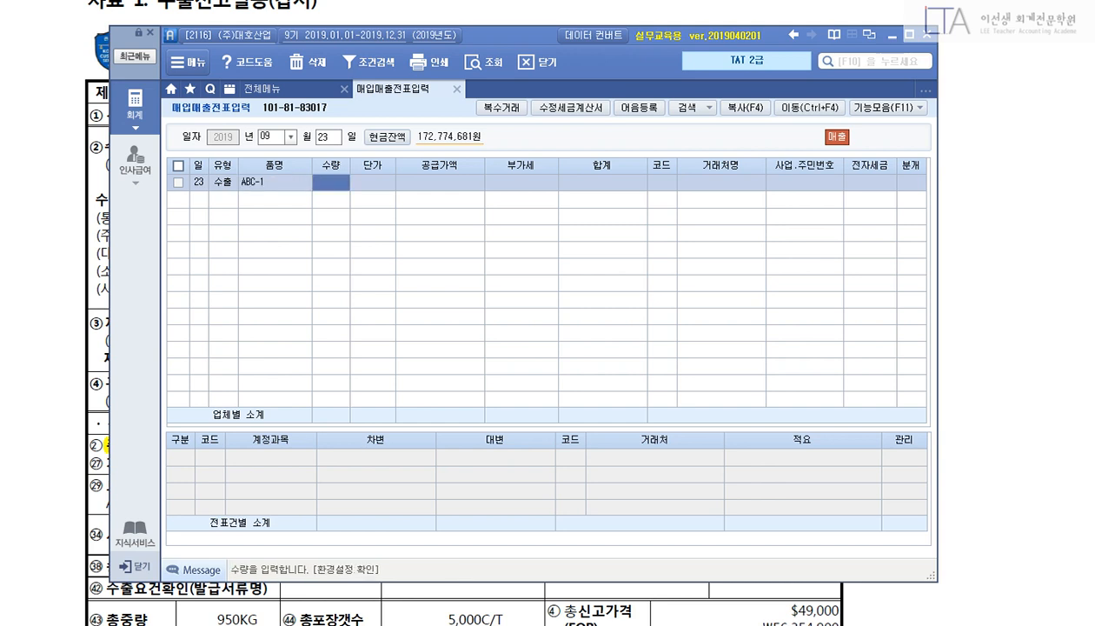
# Step: Set the export sale's 공급가액 to 56,325,500 and its 거래처 to BUB Co.,Ltd
pyautogui.press('Return')
pyautogui.press('Return')
pyautogui.write('563258')
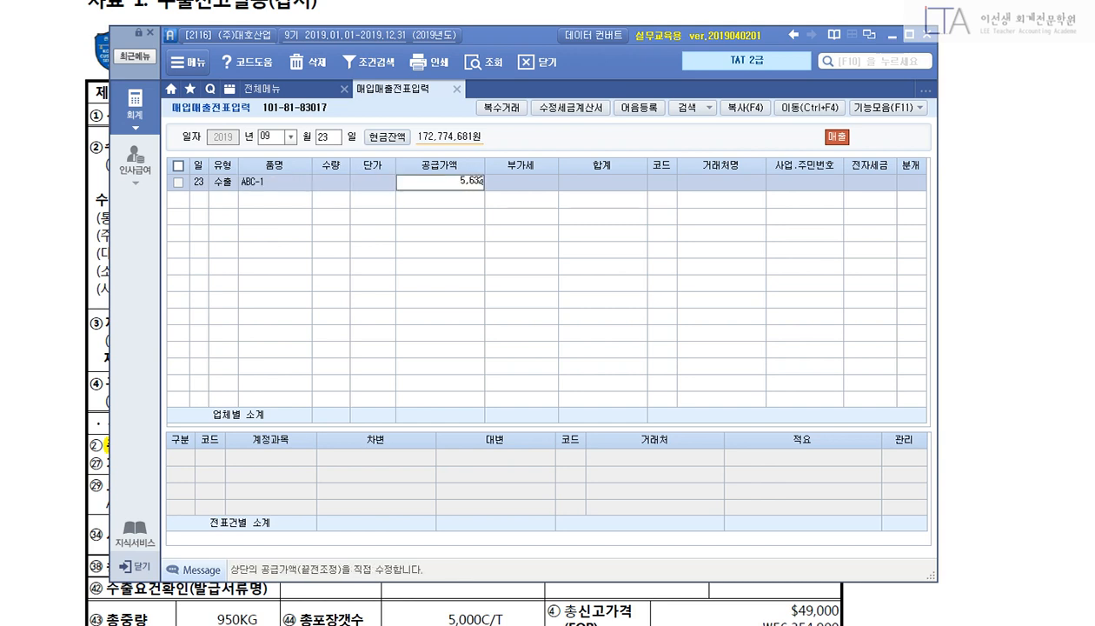
pyautogui.write('00')
pyautogui.press('Return')
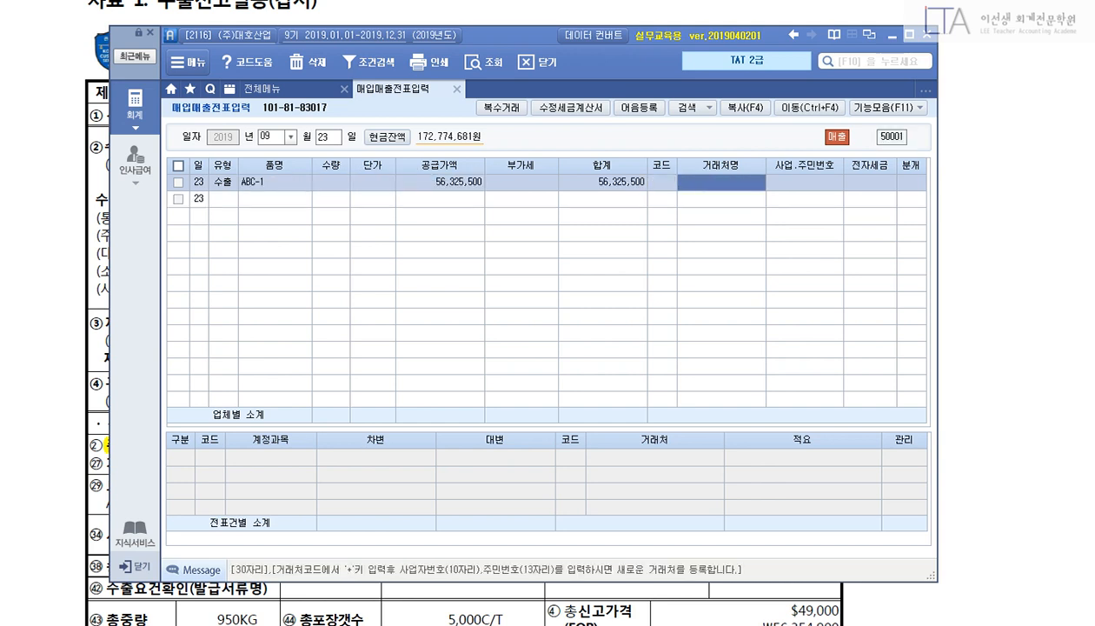
pyautogui.press('Return')
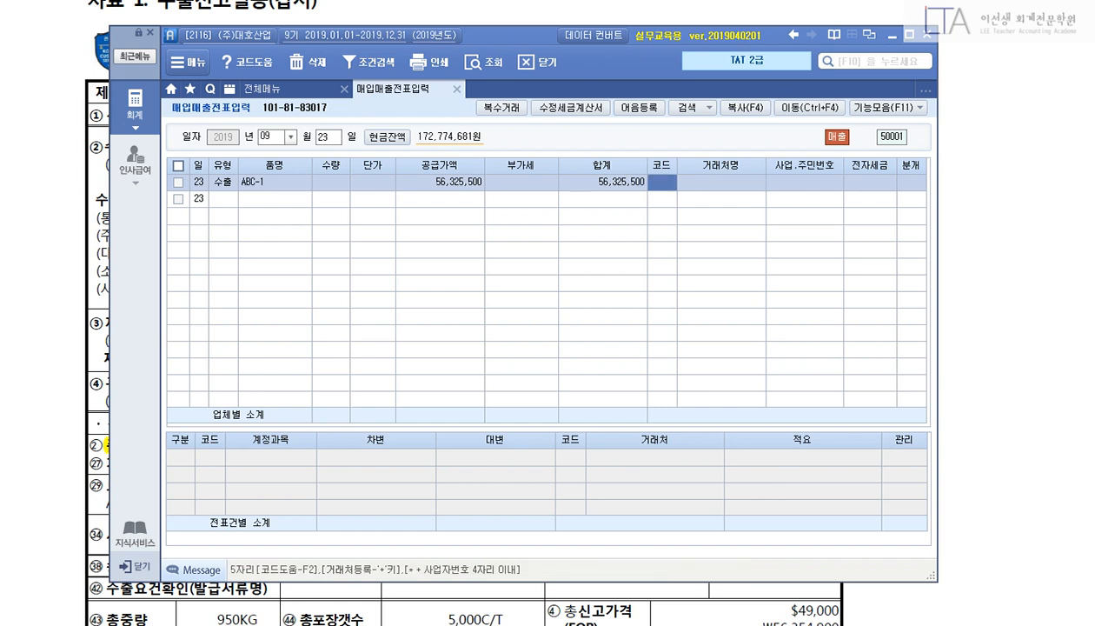
pyautogui.write('bub')
pyautogui.press('Return')
pyautogui.press('Return')
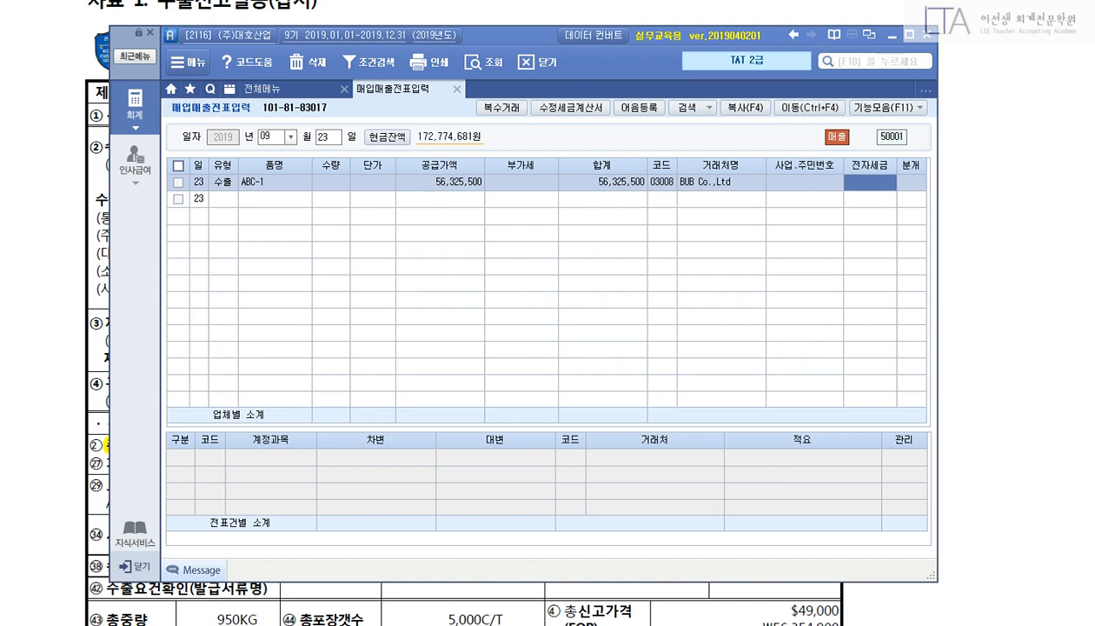
# Step: Set the sale's 분개 to type 2 (외상), mark the 외상매출금 and 제품매출 entry, and close the voucher screen
pyautogui.press('Return')
pyautogui.write('2')
pyautogui.press('Return')
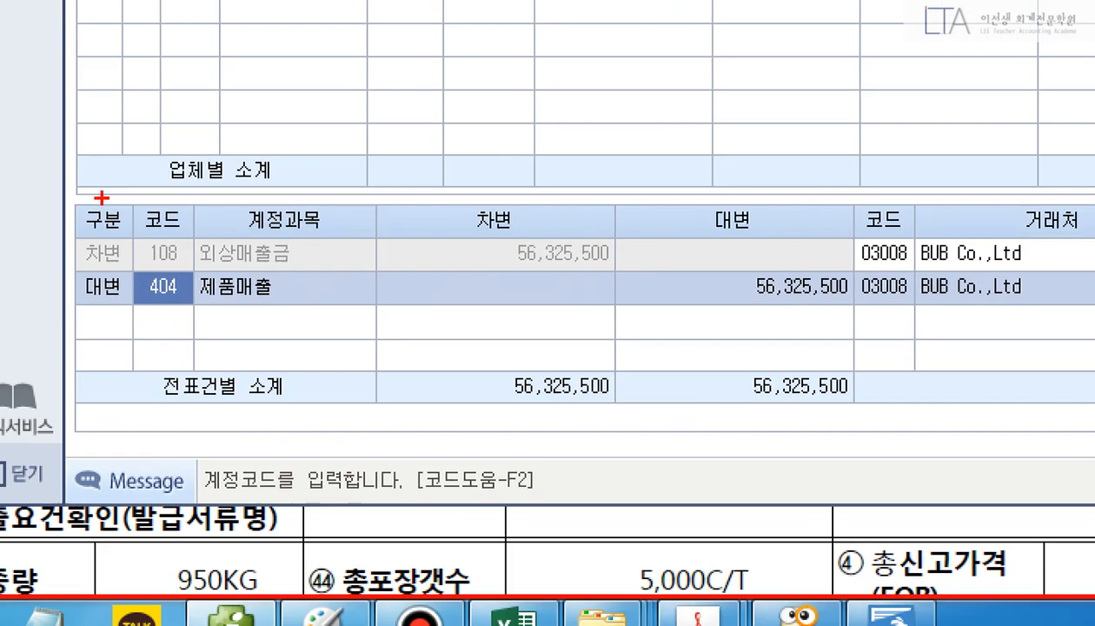
pyautogui.moveTo(66, 174)
pyautogui.mouseDown()
pyautogui.moveTo(504, 318)
pyautogui.moveTo(1094, 424)
pyautogui.mouseUp()
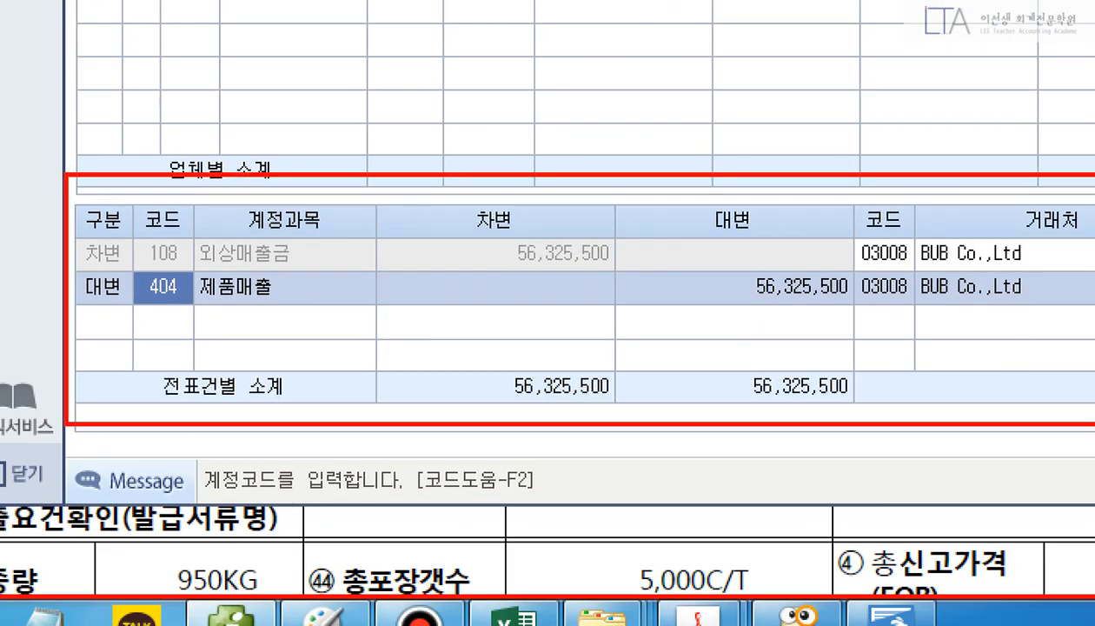
pyautogui.press('Escape')
pyautogui.press('Escape')
pyautogui.press('Escape')
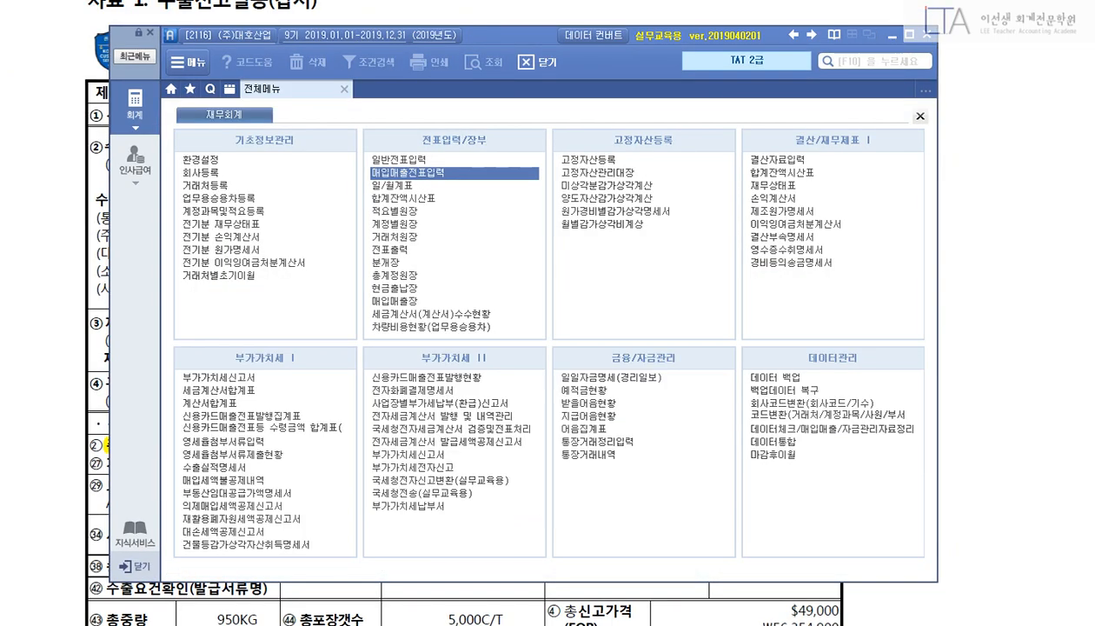
# Step: Return to the problem document and review the highlighted export problems from ㈜대호산업 back through ㈜보성물산 to ㈜은성
pyautogui.hotkey('alt', 'Tab')
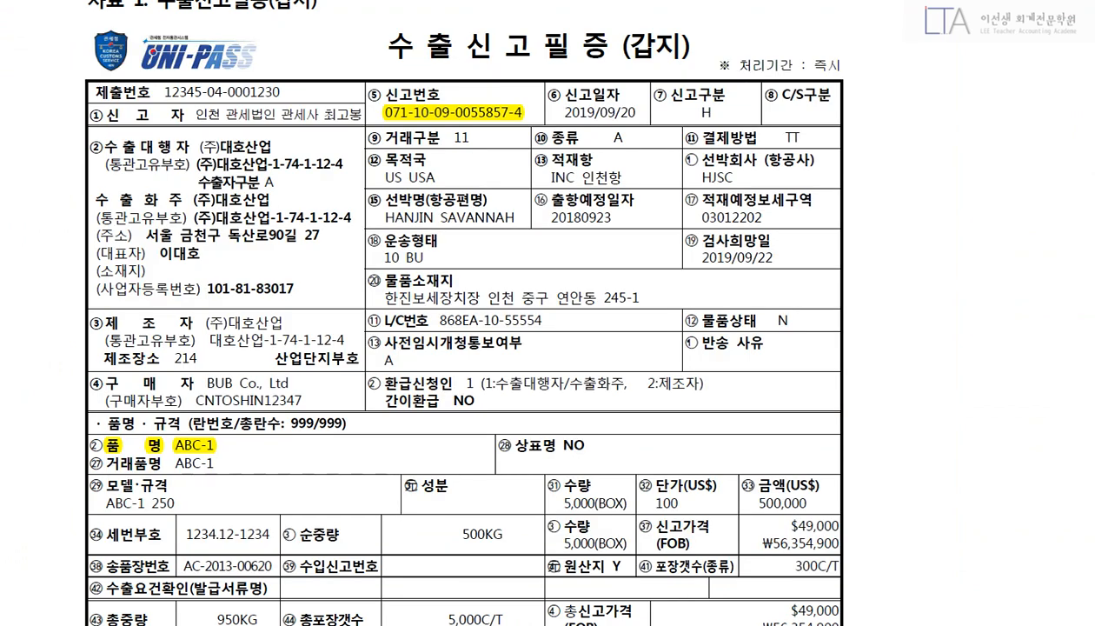
pyautogui.scroll(5, 547, 347)
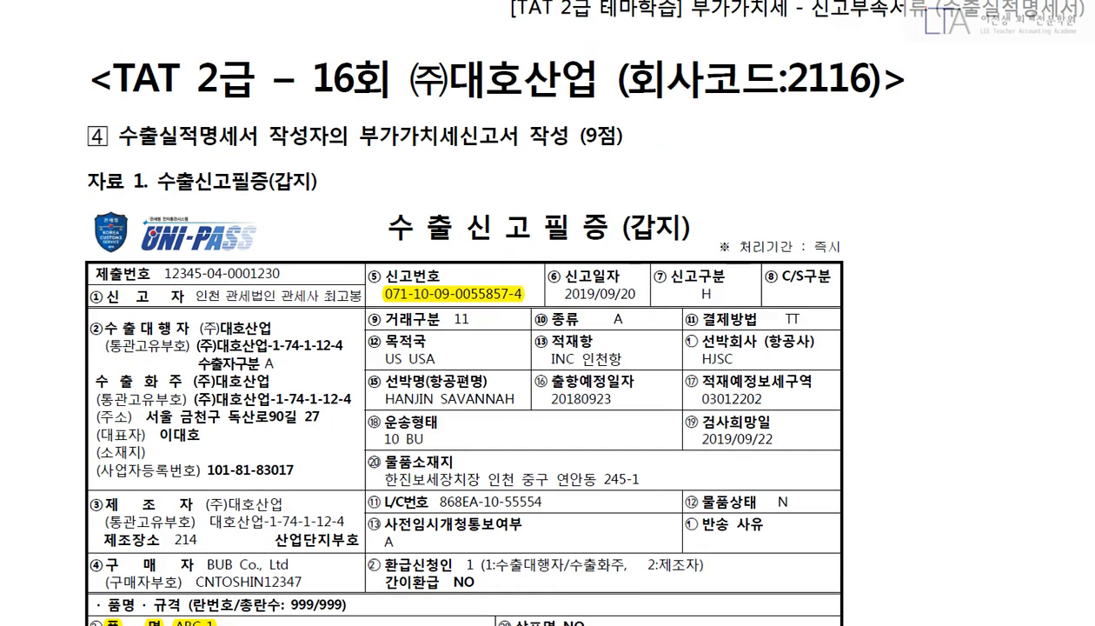
pyautogui.scroll(18, 548, 348)
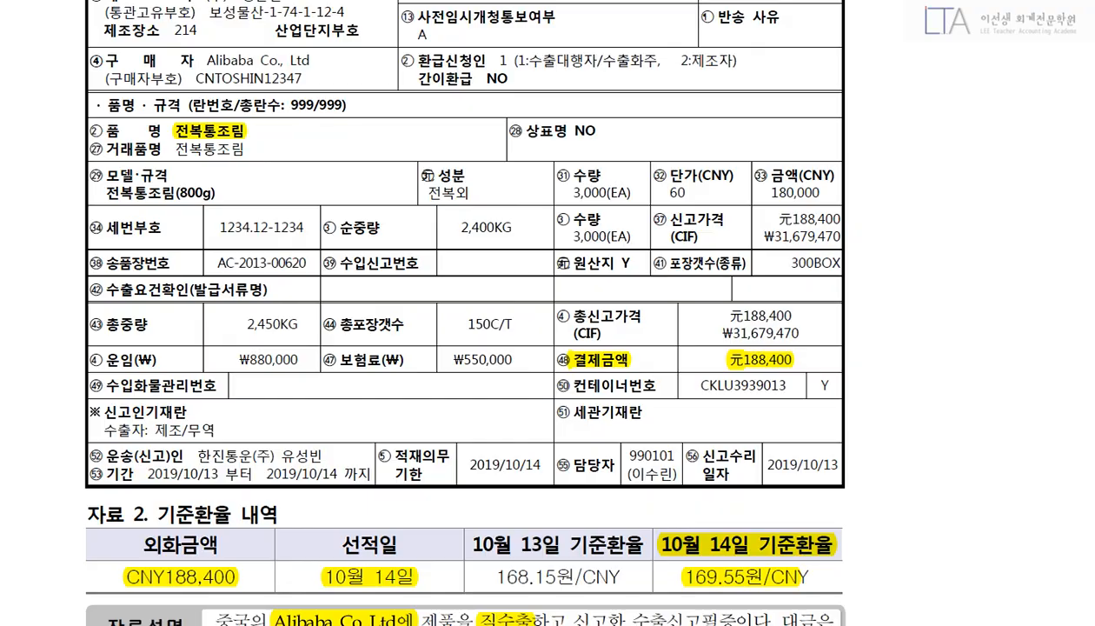
pyautogui.scroll(-1, 547, 347)
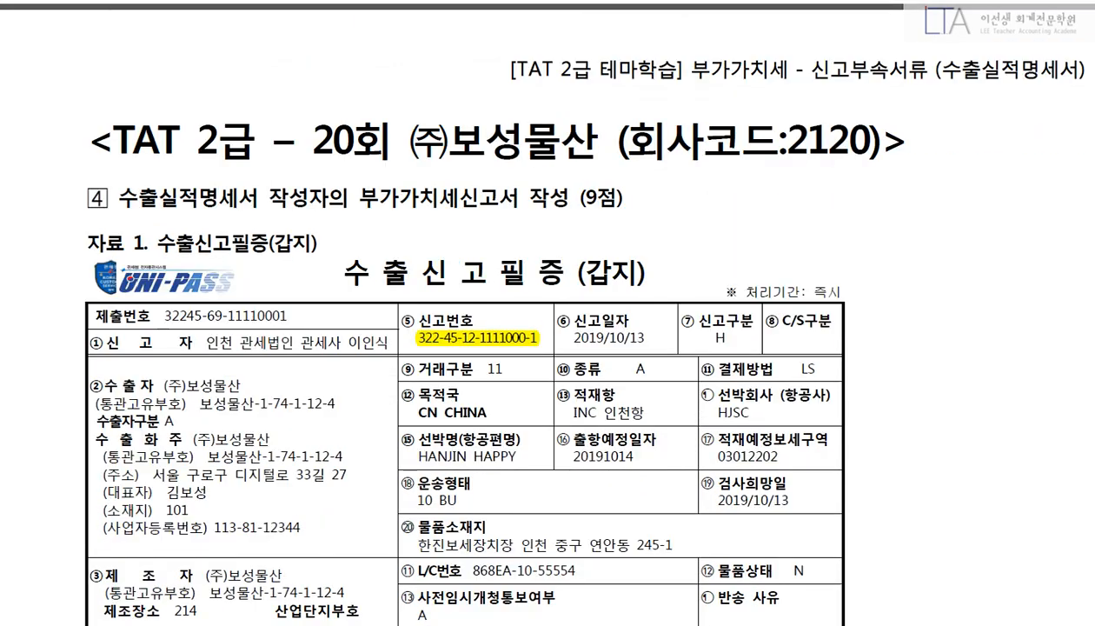
pyautogui.scroll(7, 547, 347)
pyautogui.scroll(10, 547, 348)
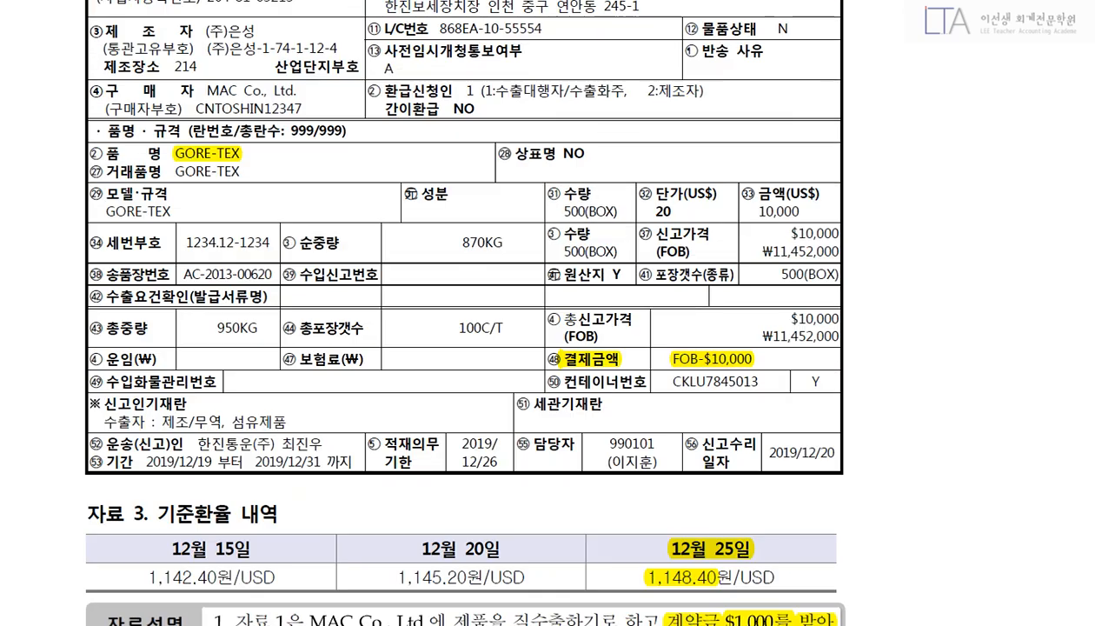
pyautogui.scroll(1, 547, 347)
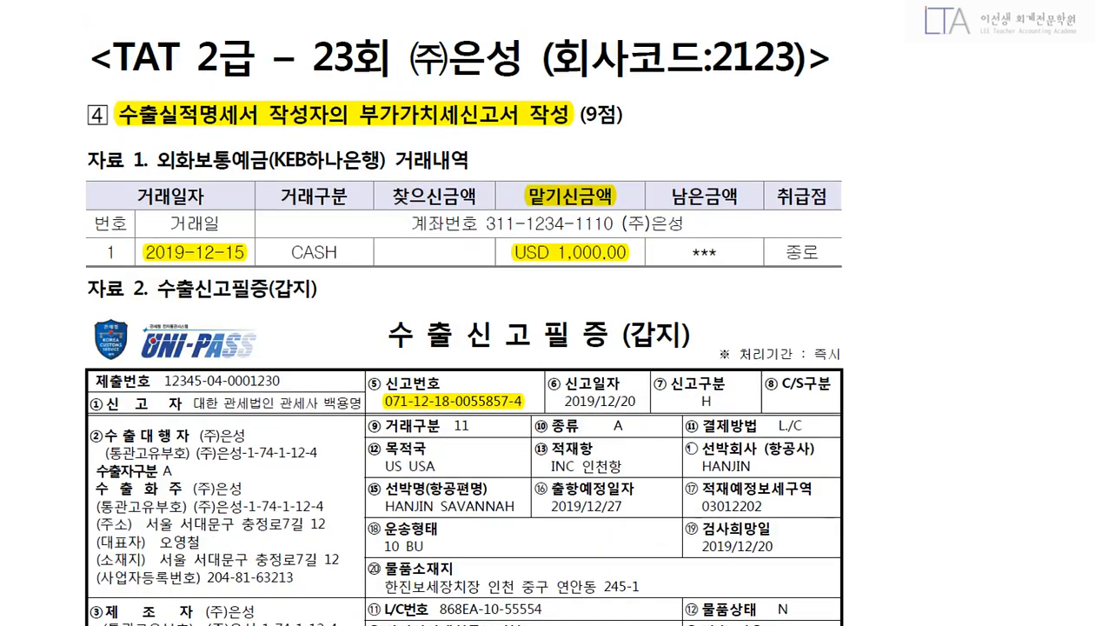